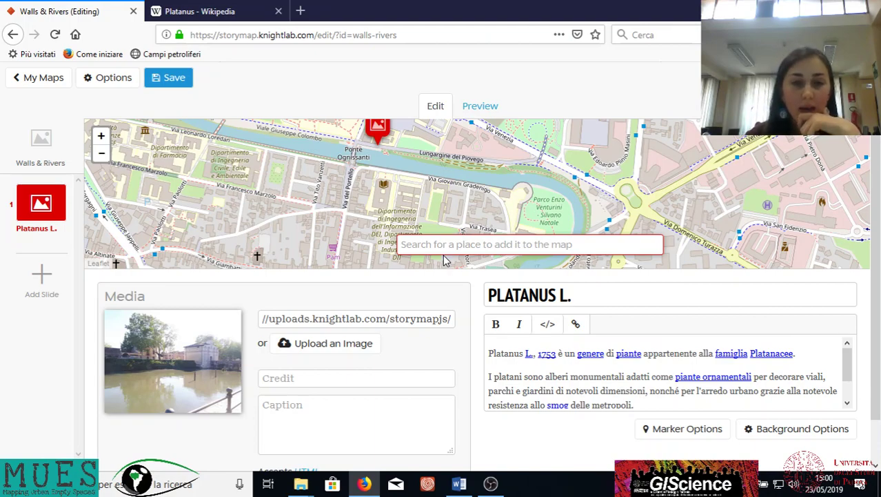
Save the story, preview it from the Walls & Rivers title to the Platanus L. slide, and return to editing.
click(171, 83)
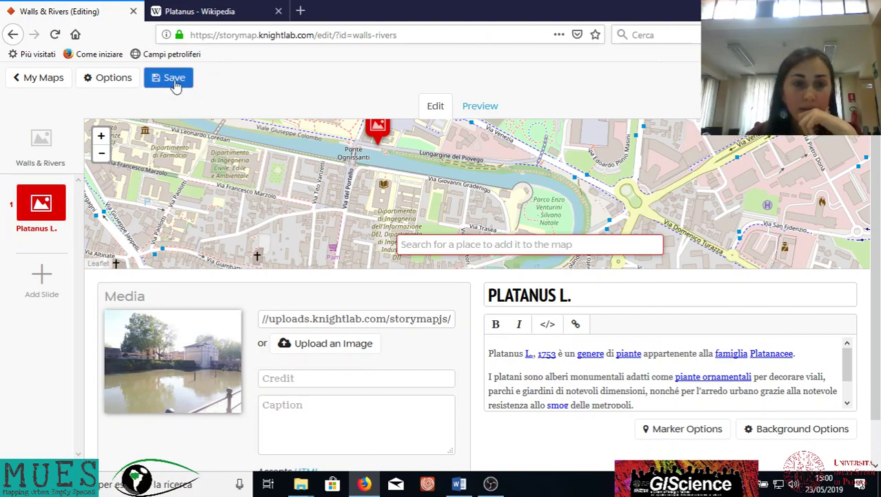
click(471, 107)
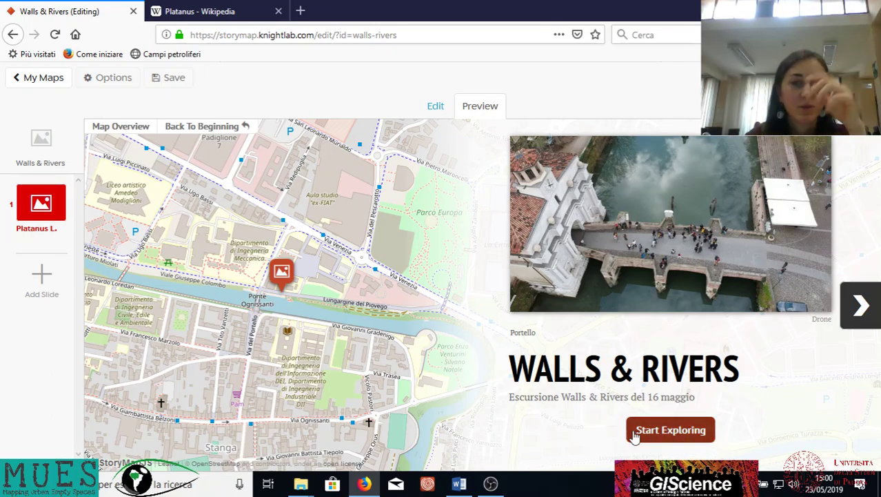
click(861, 305)
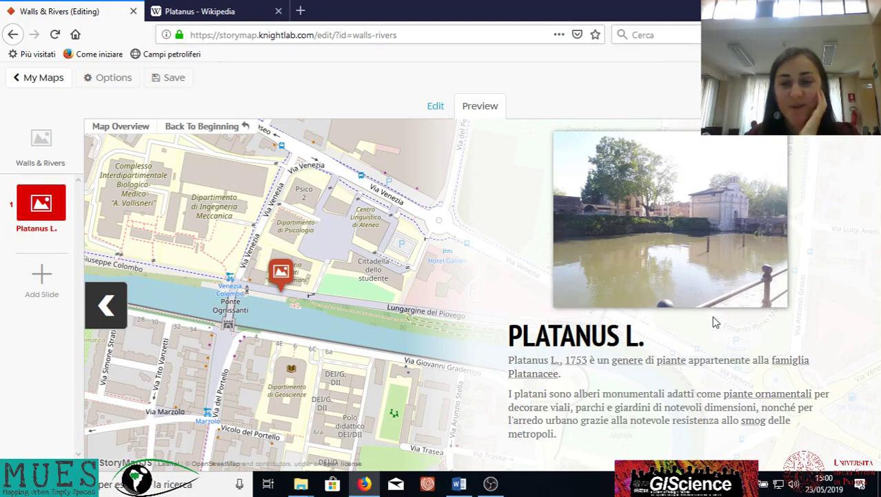
click(436, 106)
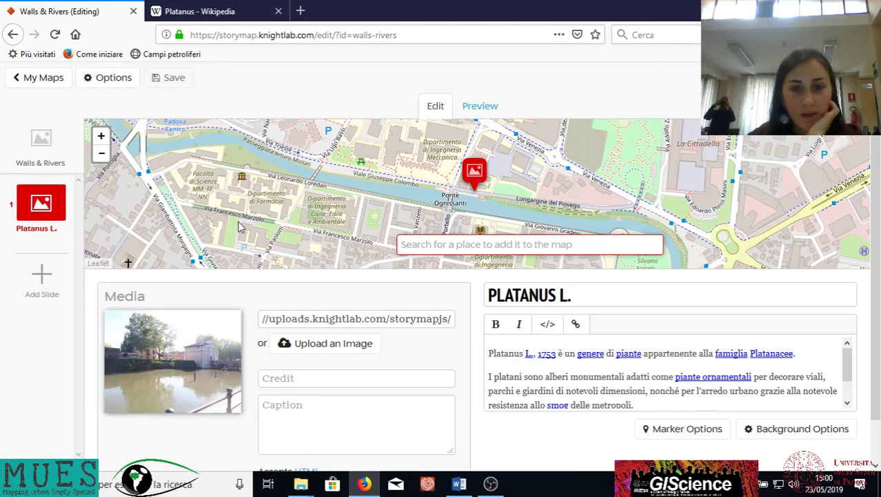
Add a new slide with the photo '2) via Venezia, 36b' from Desktop > Walls & Rivers > Foto as its media.
click(42, 277)
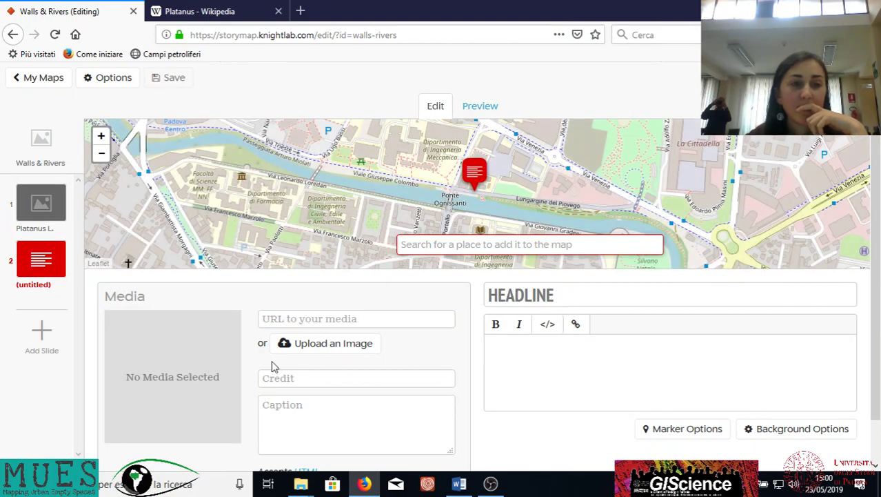
click(334, 345)
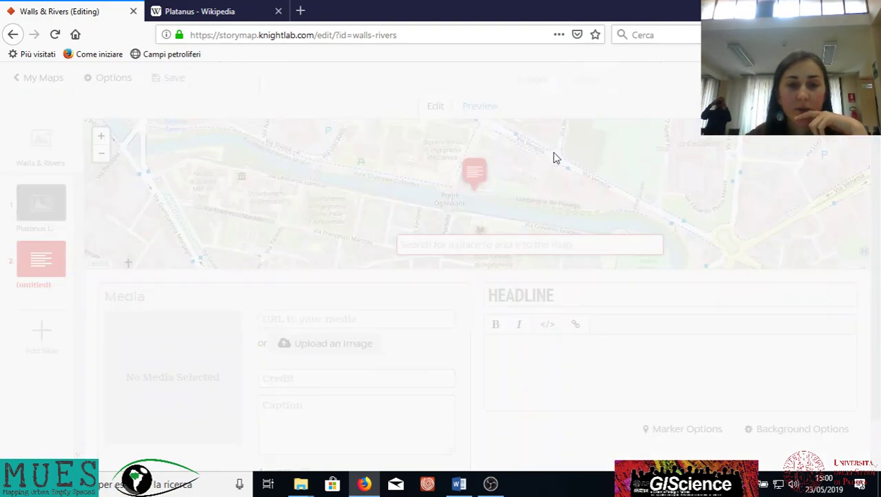
click(291, 152)
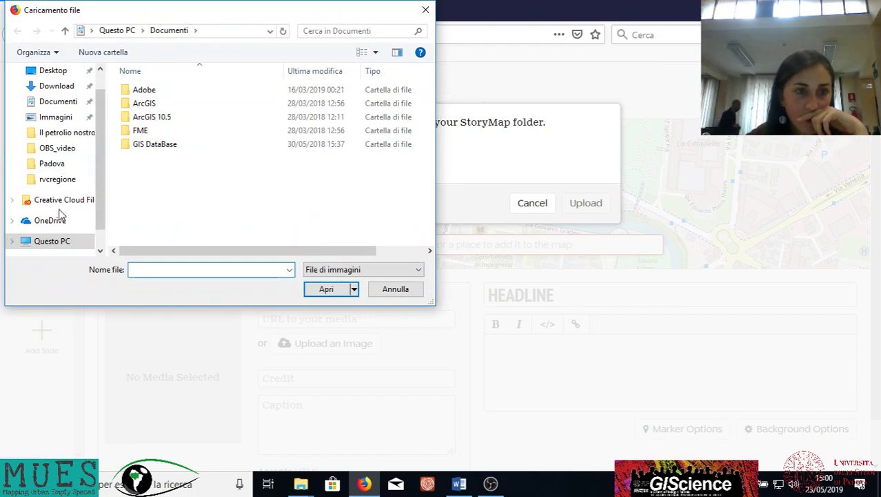
click(61, 71)
scroll(273, 166, down, 2)
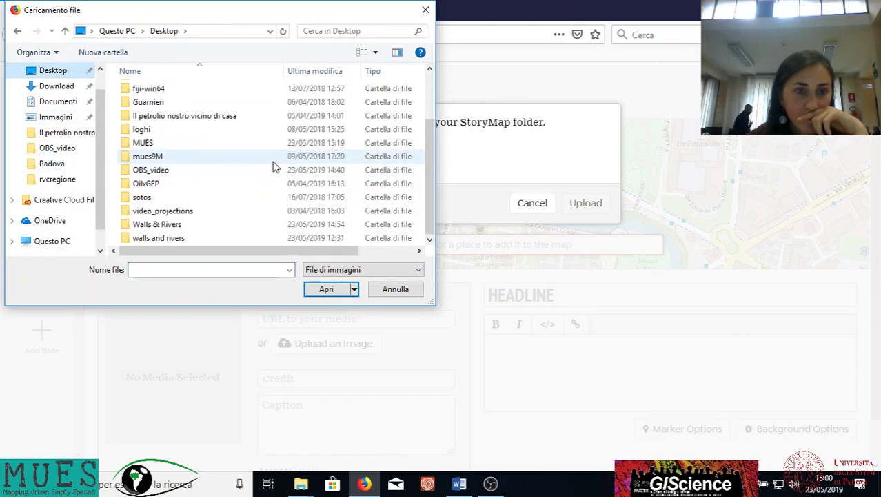
double_click(174, 223)
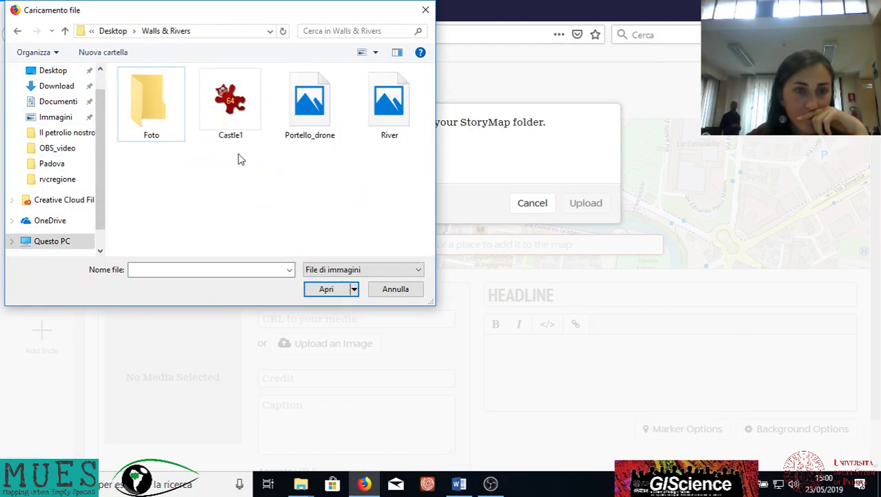
double_click(163, 122)
click(234, 107)
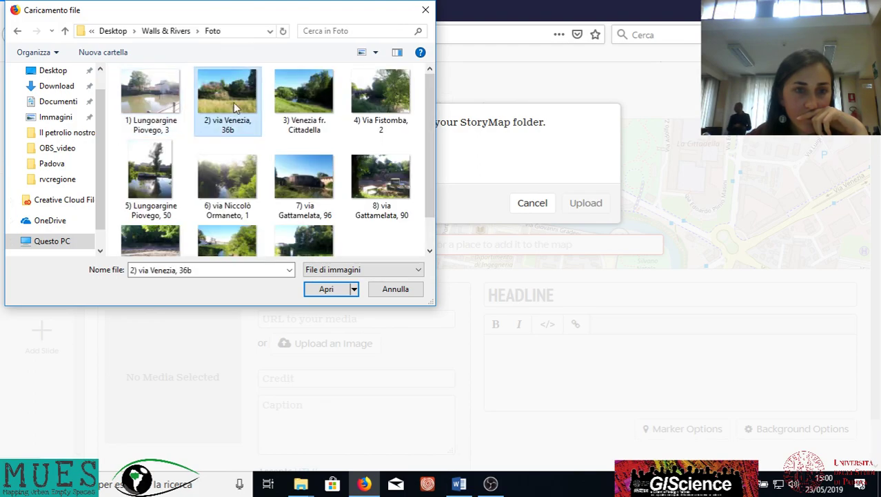
click(316, 291)
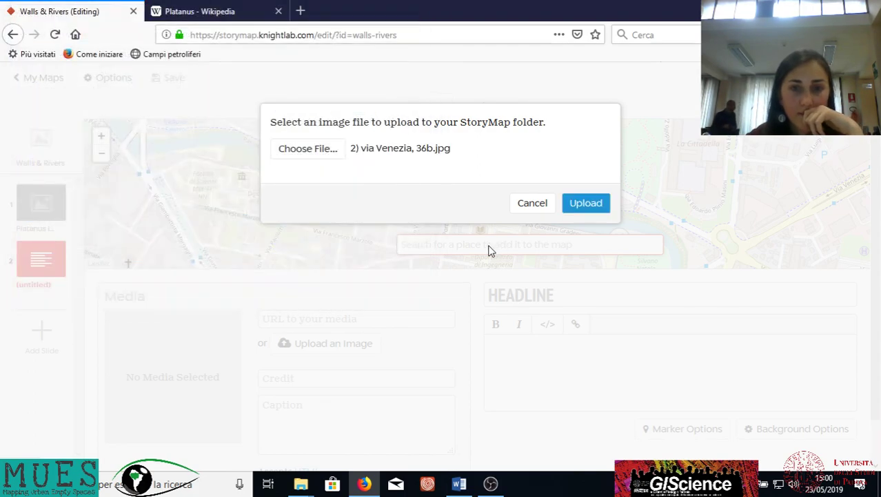
click(591, 207)
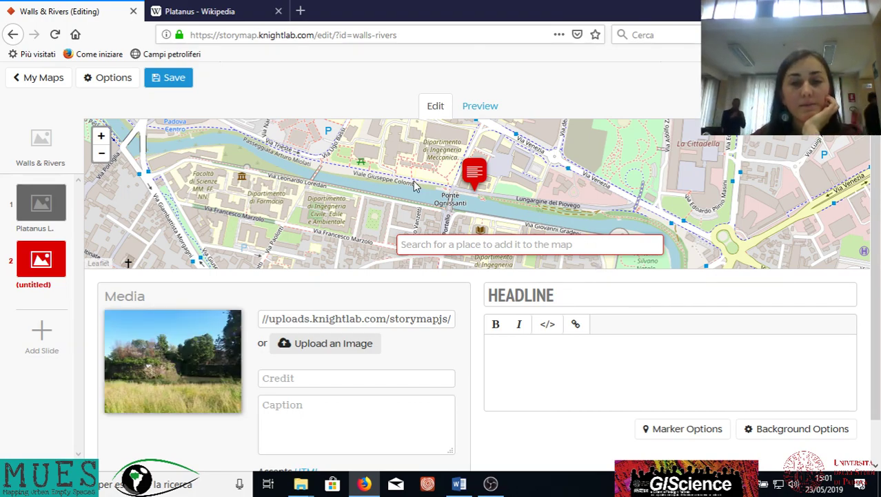
click(556, 295)
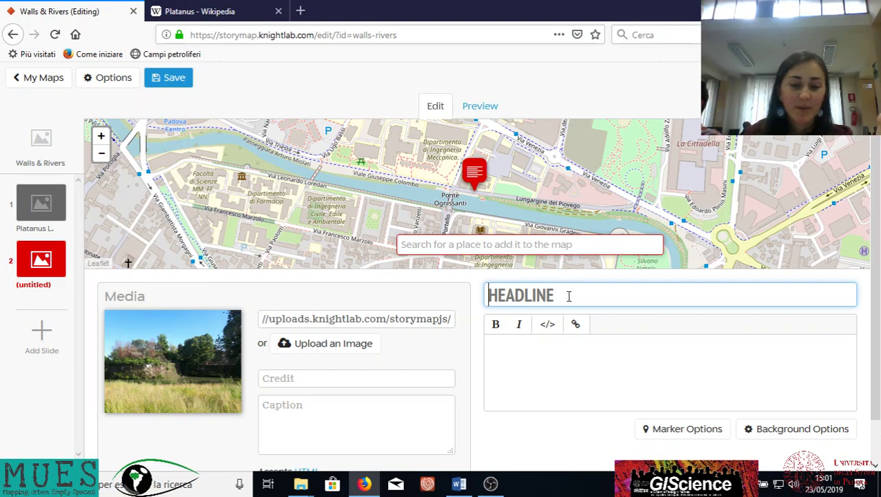
Enter MURA DI PADOVA as the second slide's headline, then go to the Wikipedia tab.
text(MU)
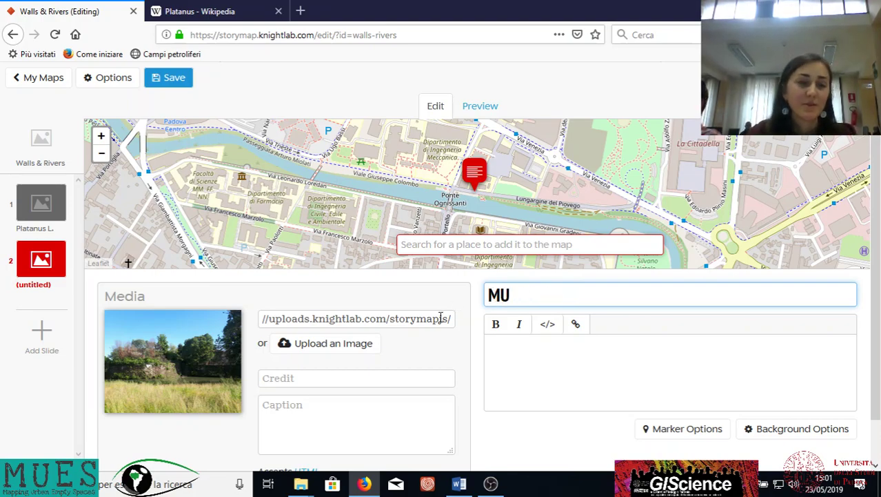
text(RA)
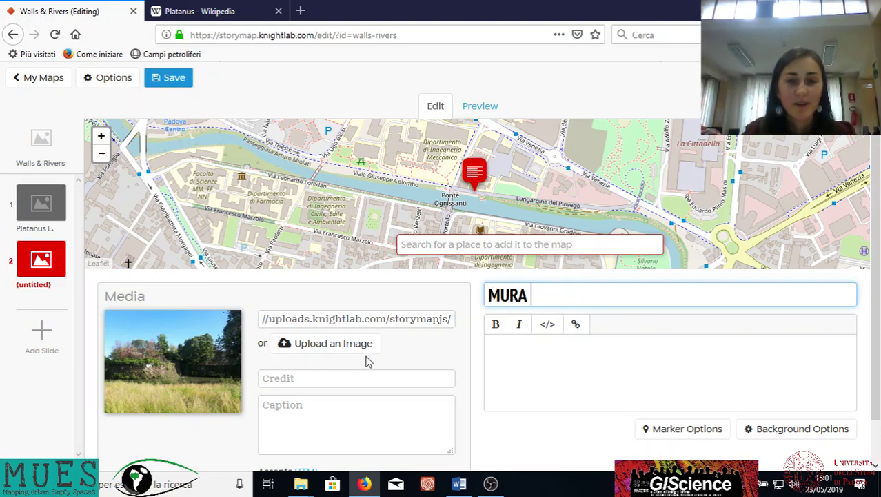
text( DI PADOVA)
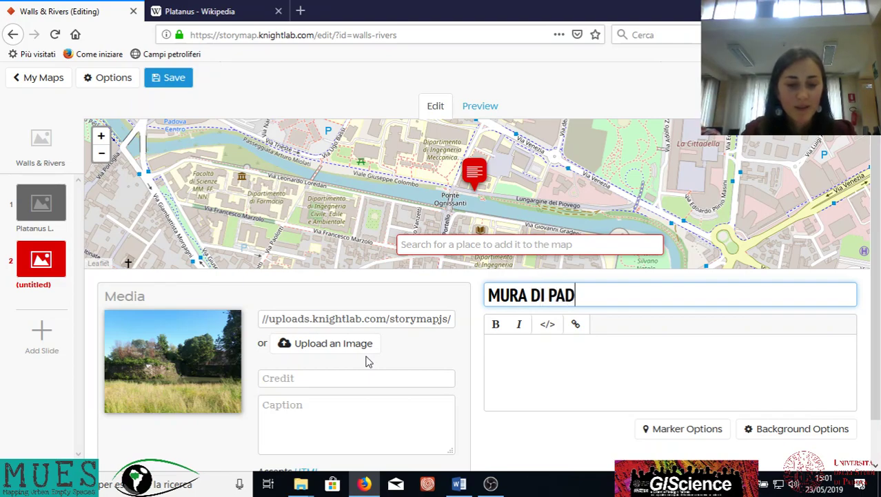
click(242, 9)
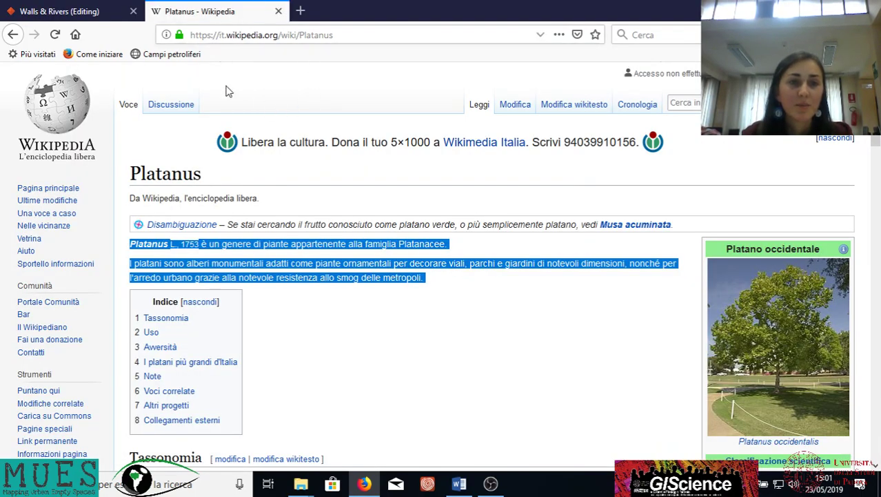
Search 'mura di padova', open its Wikipedia article and select the opening paragraph about the walls.
click(361, 35)
text(murd)
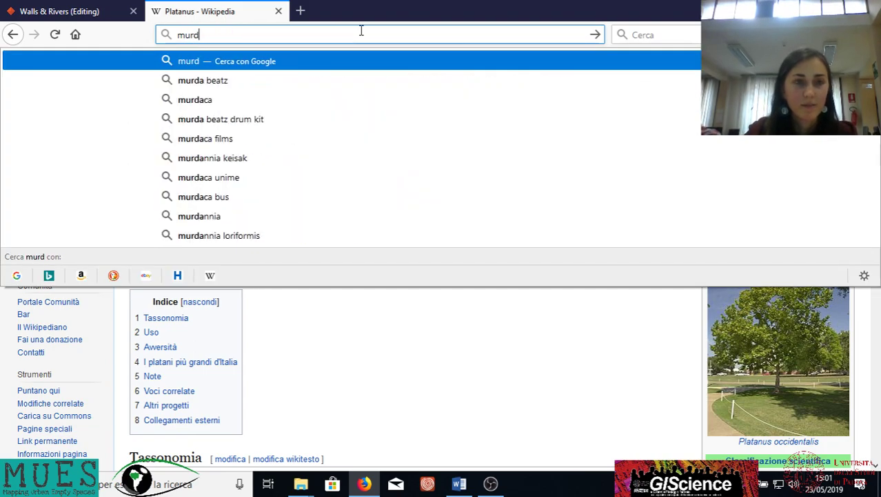
key(BackSpace)
text(a )
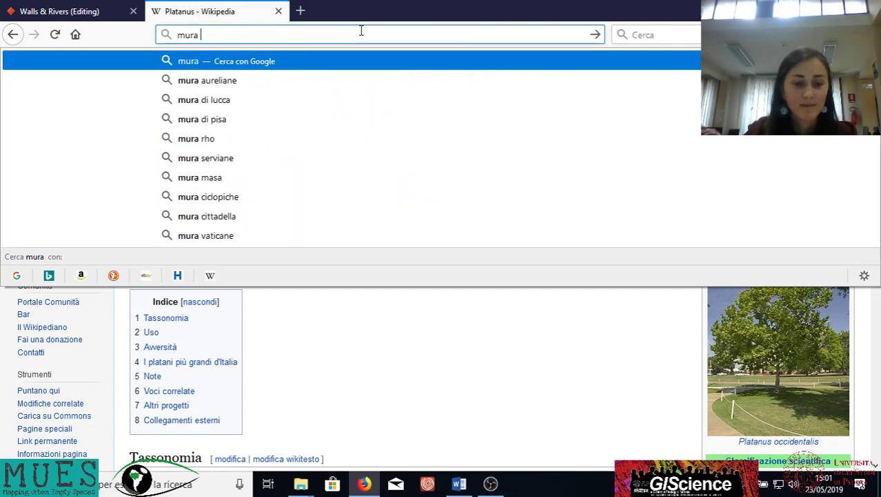
text(di padova)
key(Return)
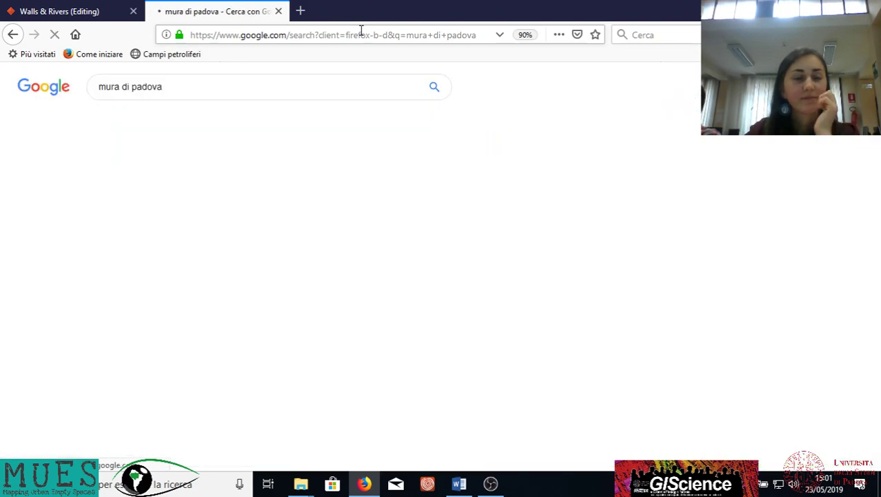
click(133, 175)
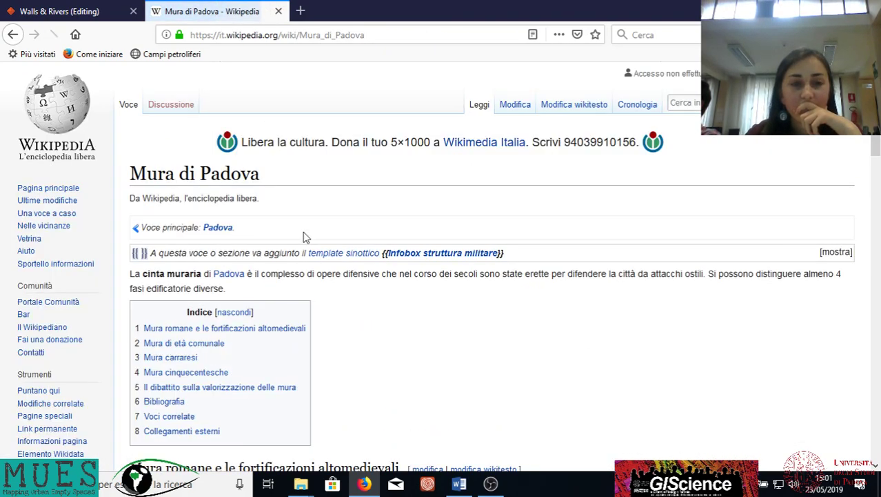
drag(232, 293, 131, 283)
key(ctrl+c)
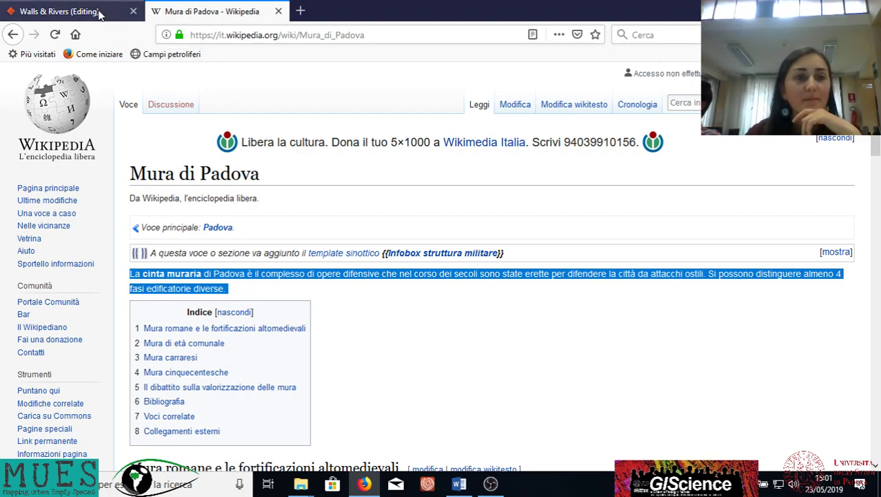
click(63, 11)
Paste the Wikipedia paragraph into the slide description and unlink the word Padova.
click(567, 348)
key(ctrl+v)
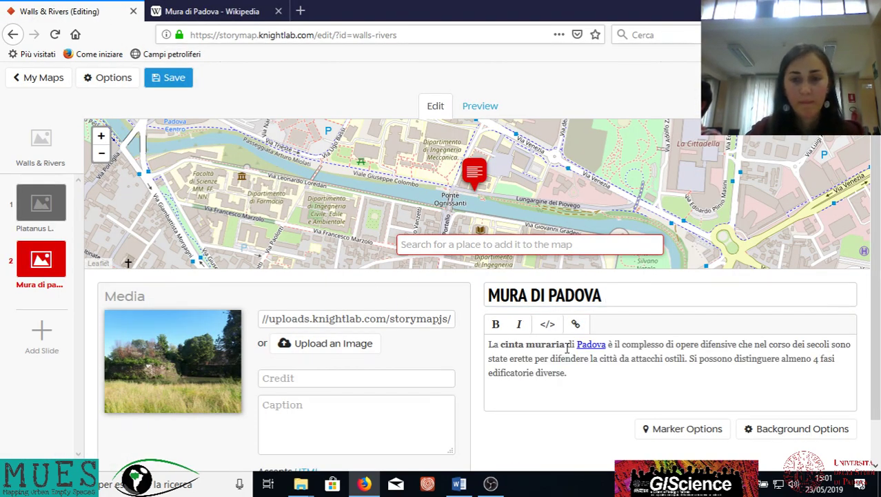
click(587, 345)
click(575, 324)
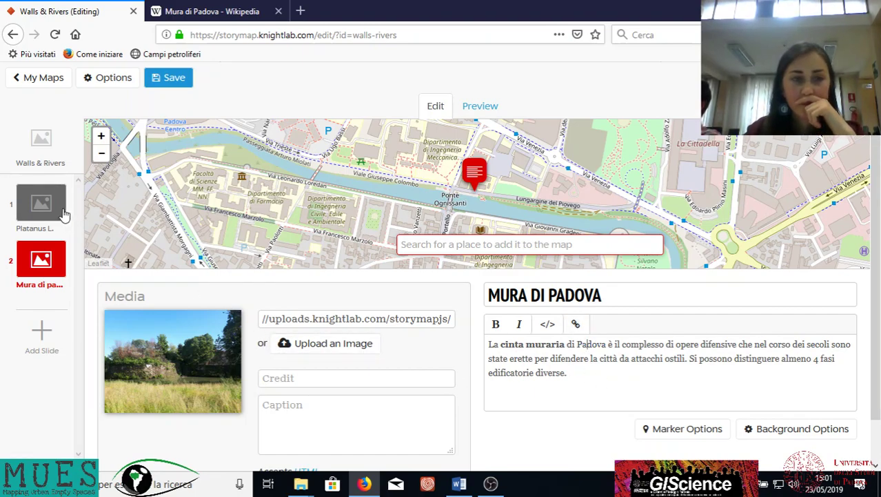
Close the walls and rivers and OBS_video folder windows and hide the Foto folder, revealing the story editor.
mouse_move(54, 229)
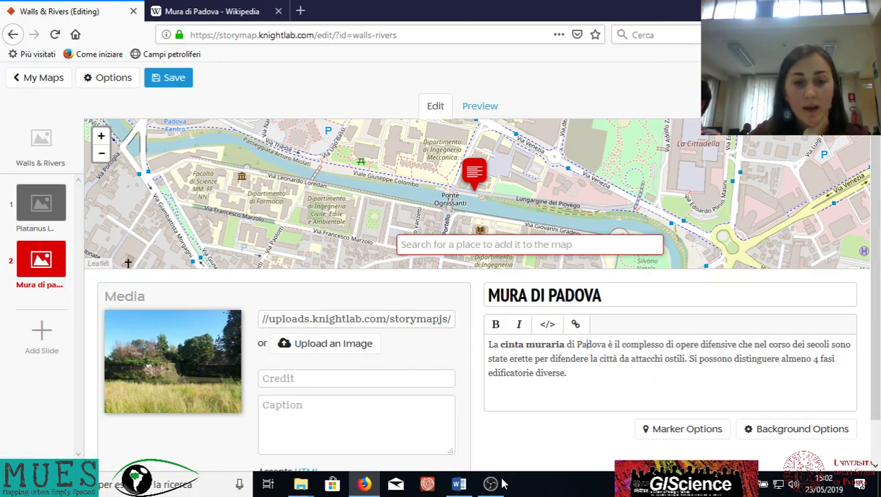
mouse_move(301, 483)
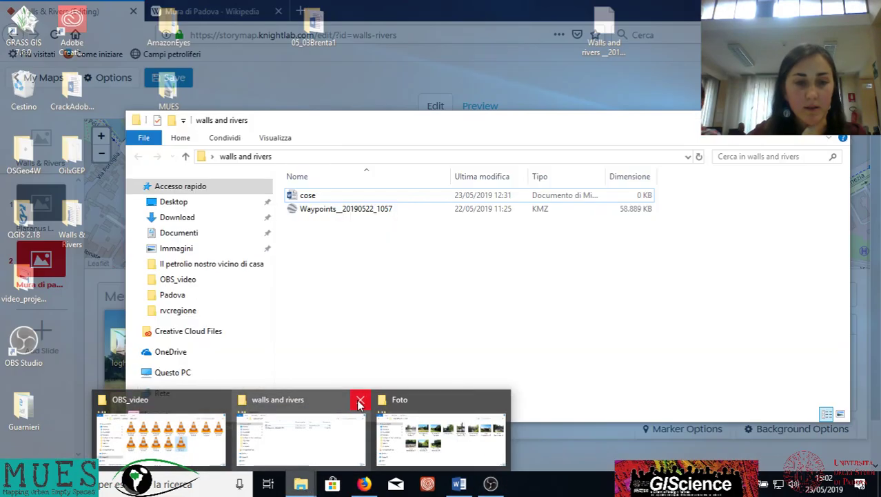
click(358, 403)
click(289, 400)
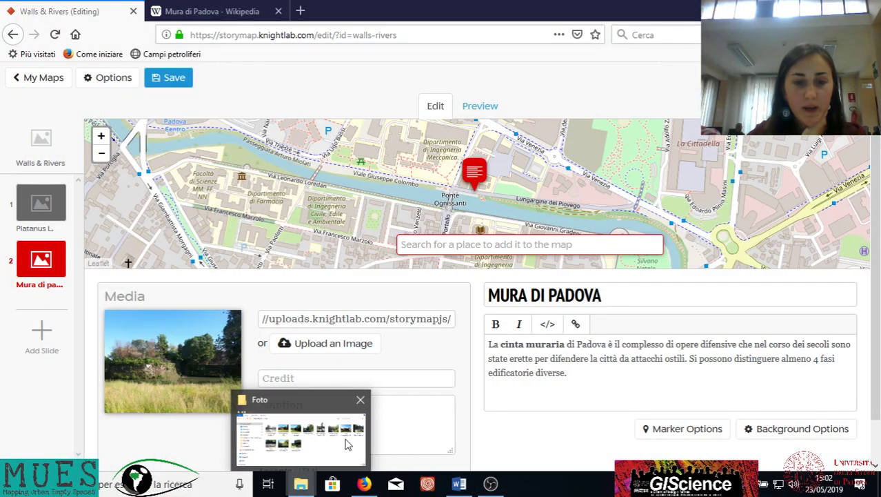
click(348, 441)
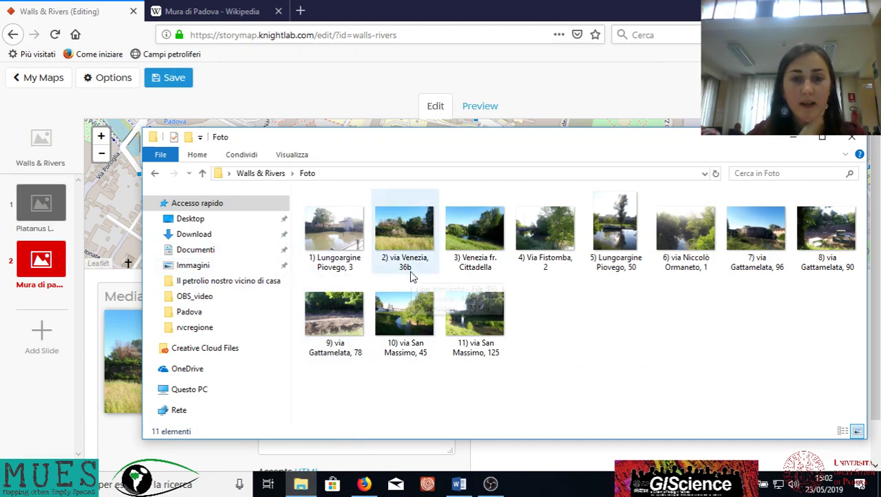
click(793, 138)
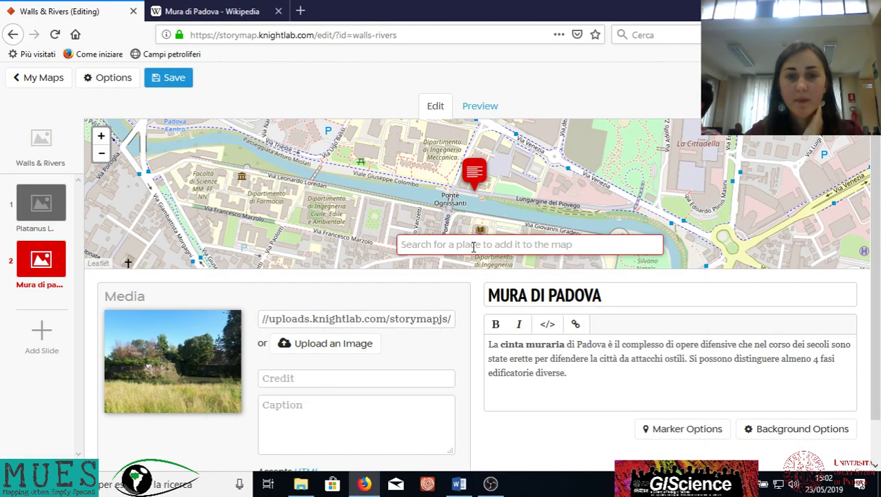
text(via v)
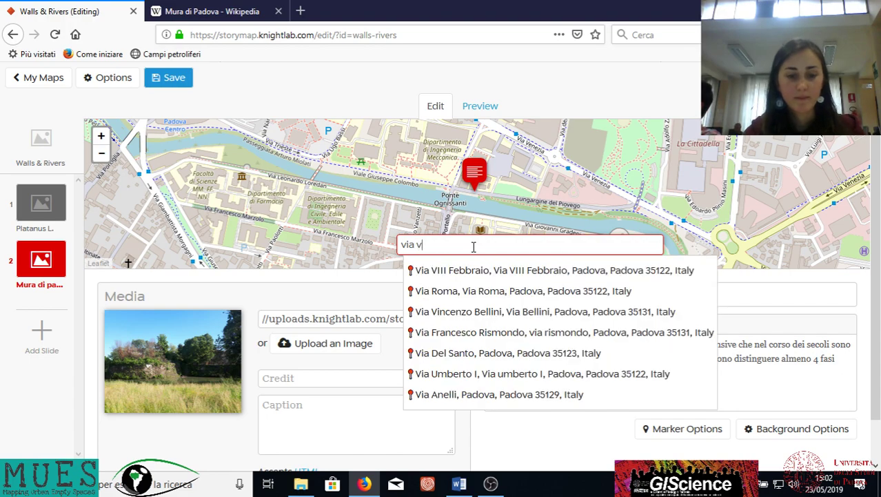
text(enezia 36)
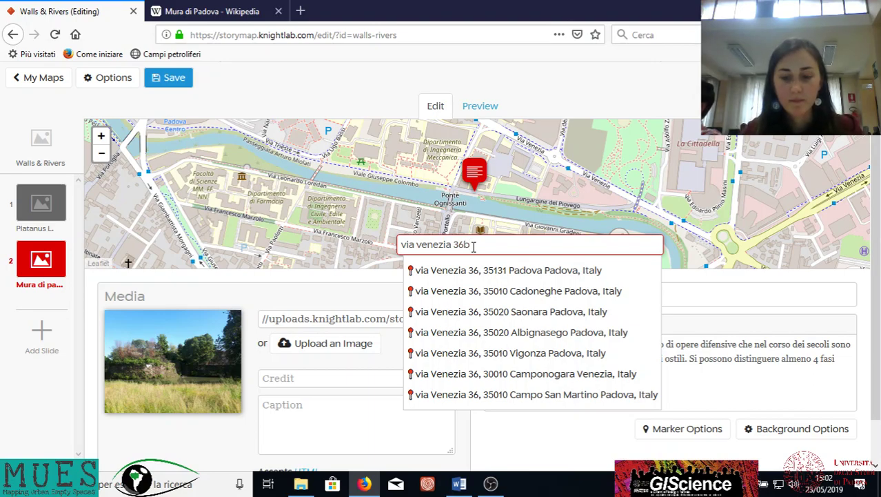
text(b)
click(475, 273)
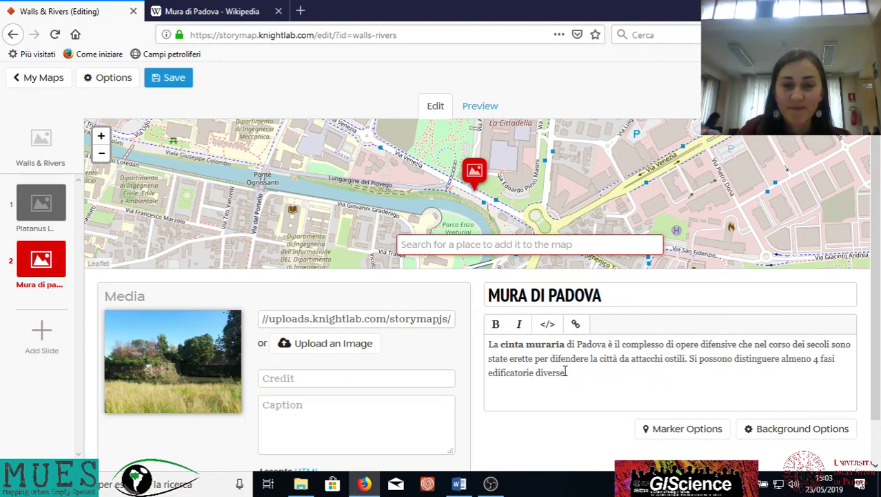
click(169, 78)
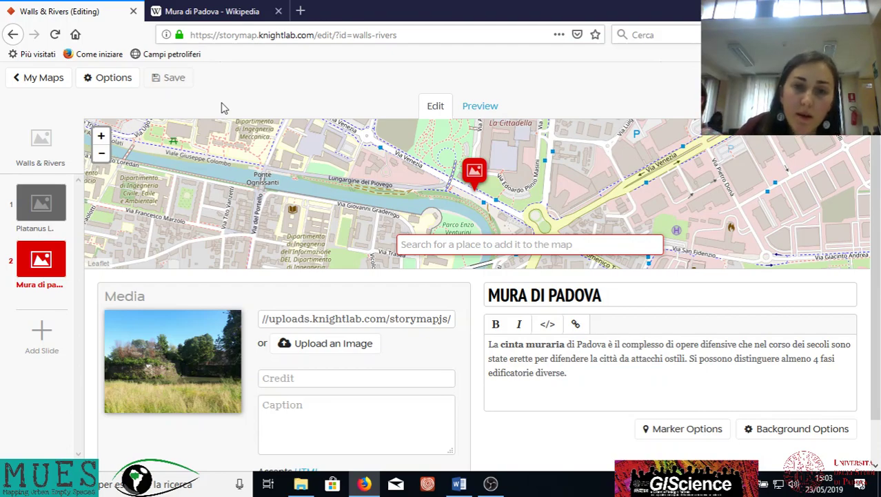
On the Platanus L. slide, unlink piante, famiglia, Platanacee and genere in the description.
click(60, 207)
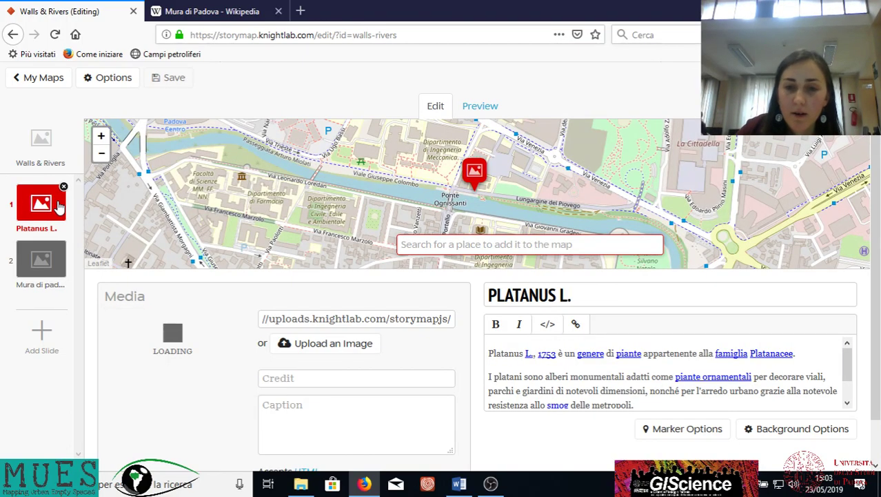
scroll(578, 386, down, 1)
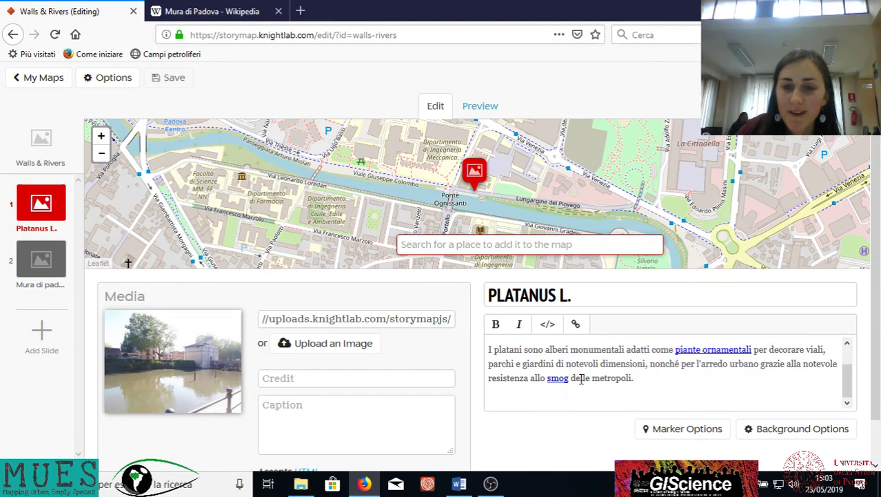
scroll(578, 387, up, 2)
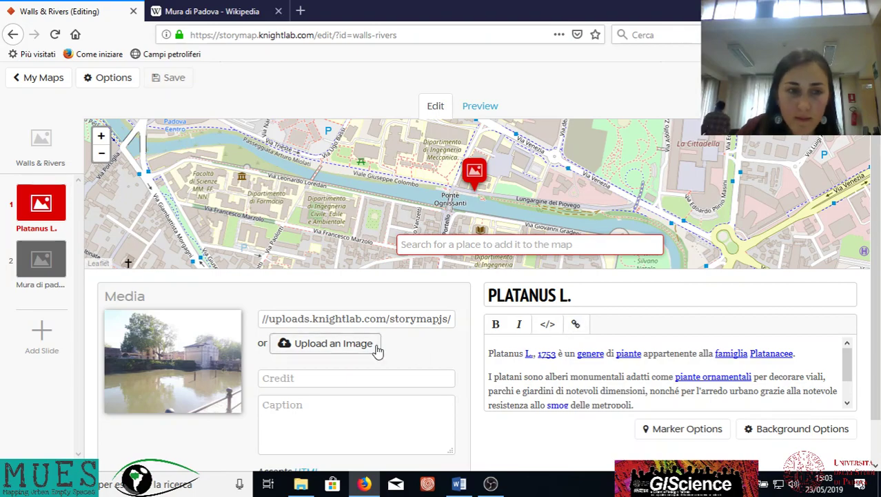
click(40, 261)
click(40, 222)
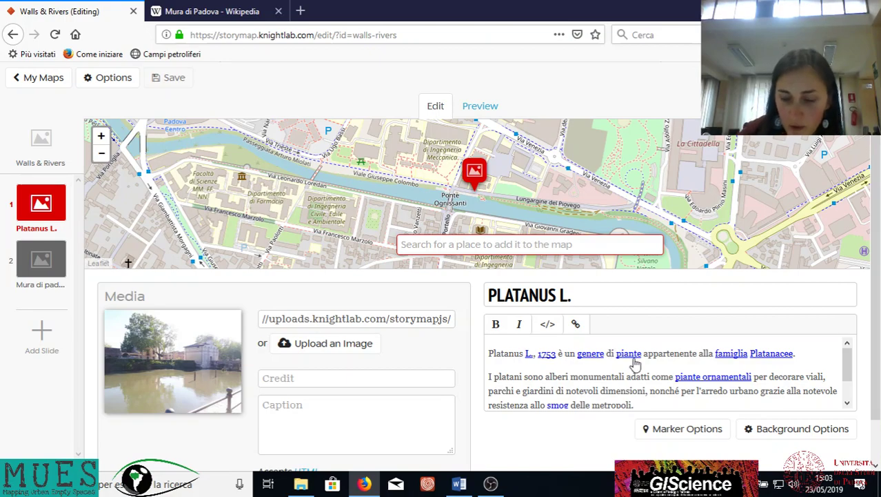
click(634, 360)
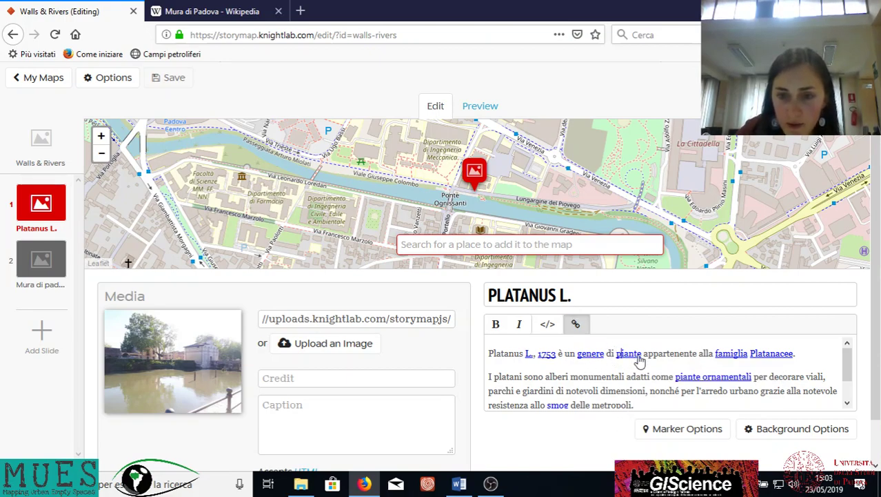
click(576, 325)
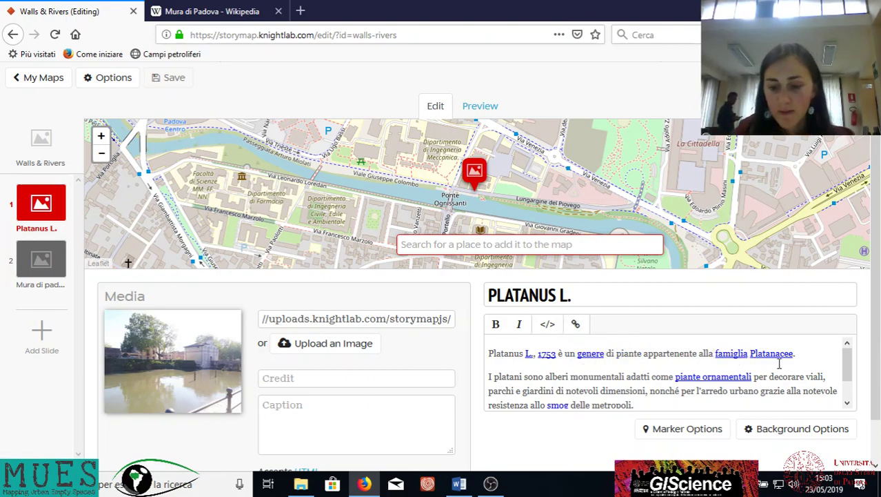
click(576, 323)
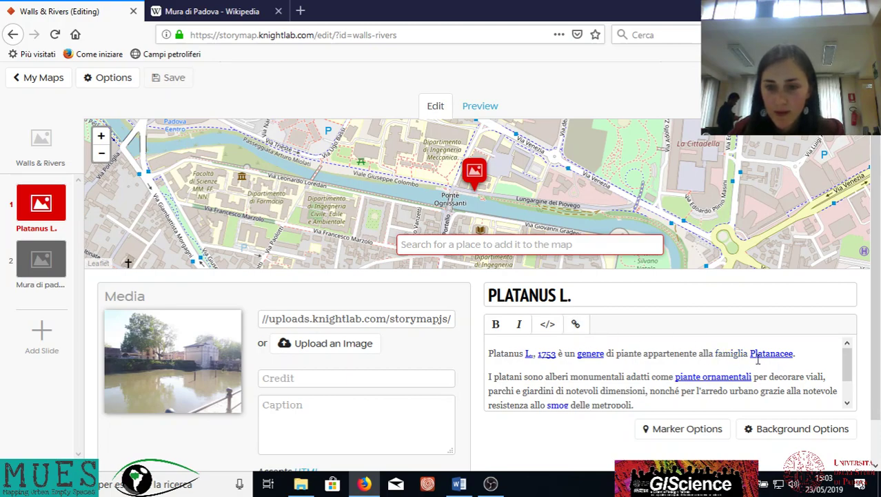
click(768, 355)
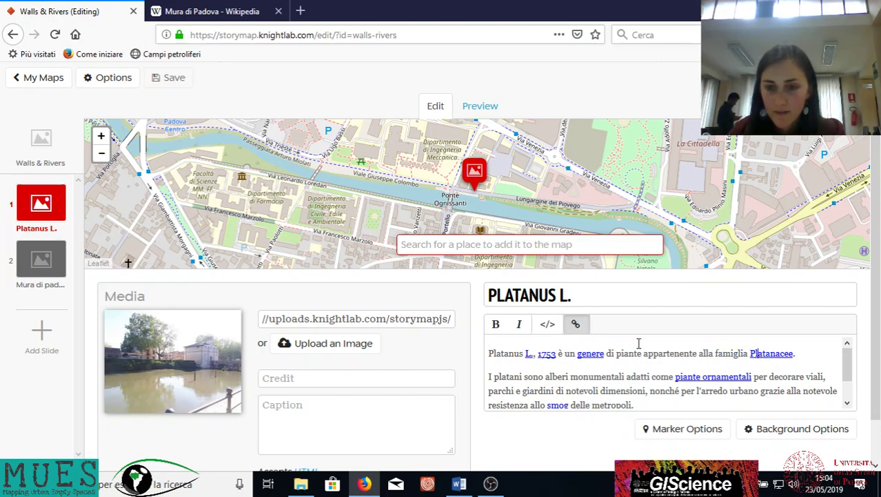
click(576, 324)
click(583, 355)
click(576, 323)
Unlink 1753, piante ornamentali and smog, save the story, and return to the Mura di Padova slide.
click(551, 355)
click(576, 324)
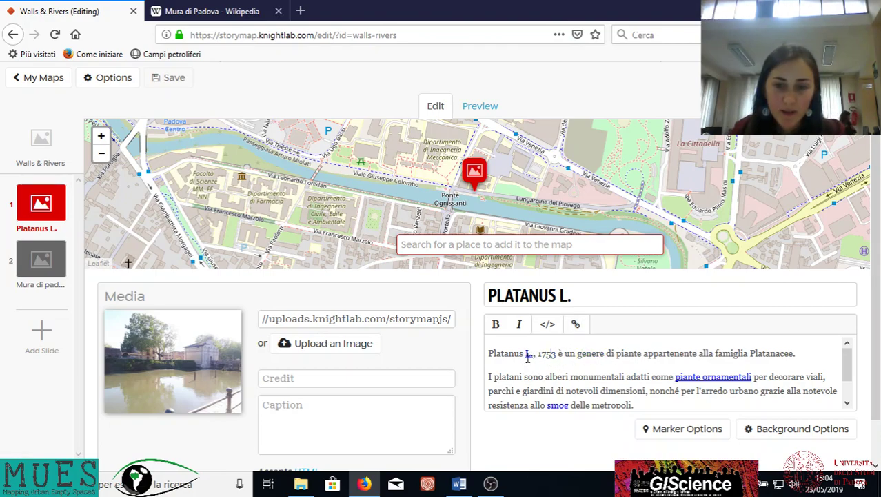
click(576, 324)
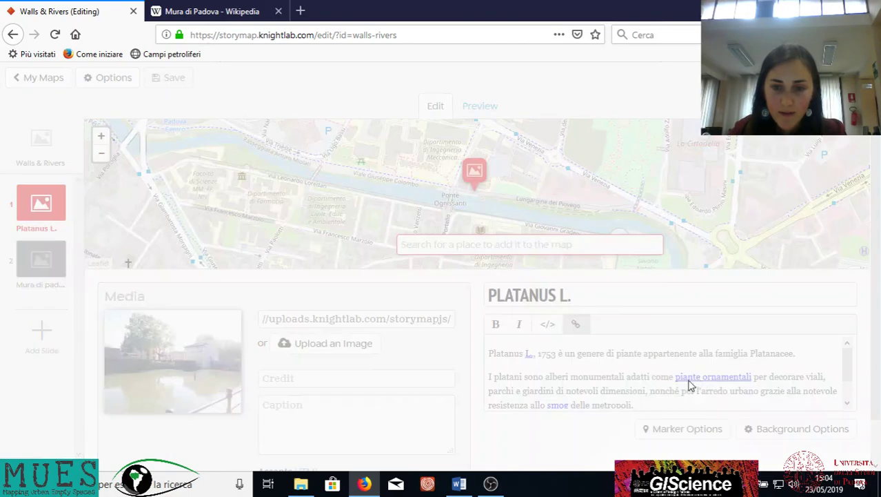
click(533, 191)
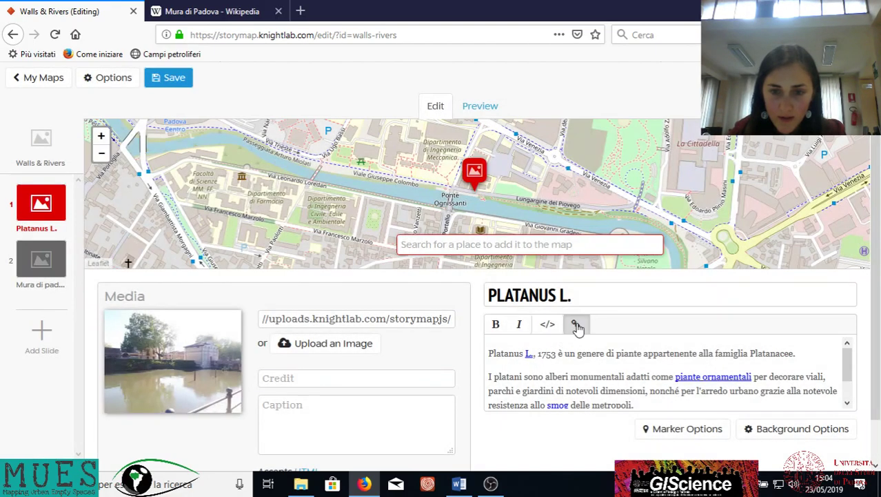
click(675, 377)
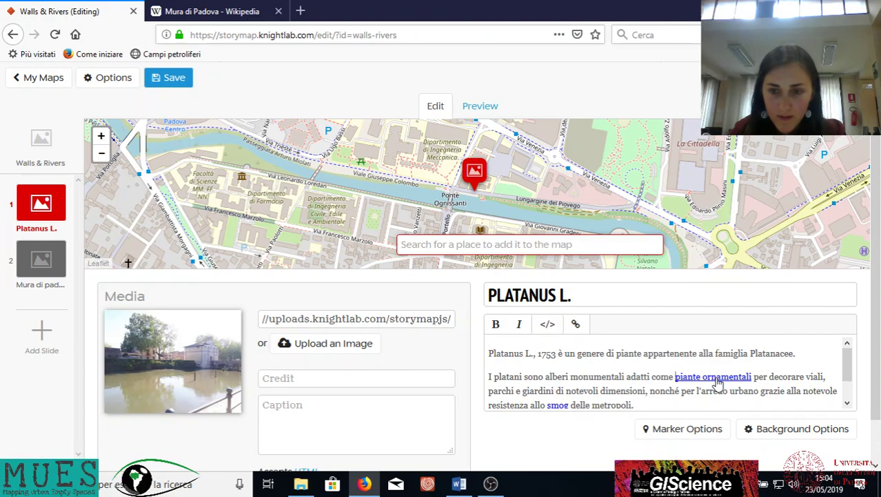
click(576, 323)
scroll(720, 359, down, 1)
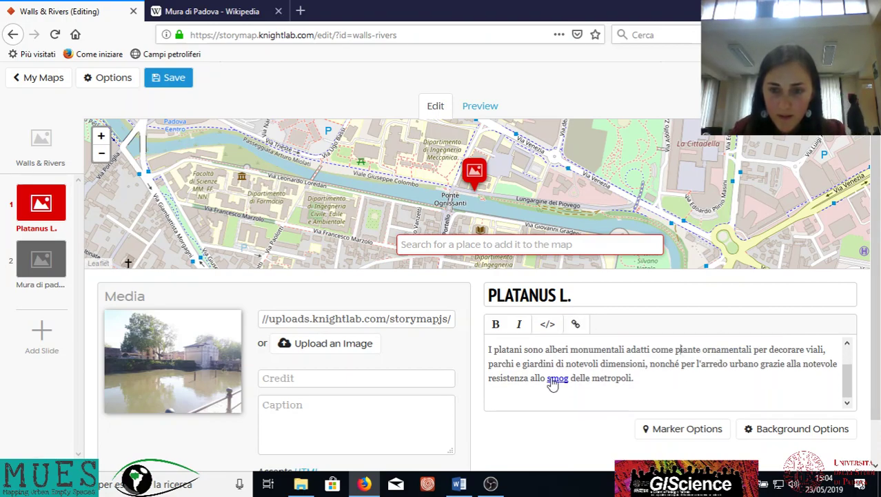
click(550, 381)
click(575, 323)
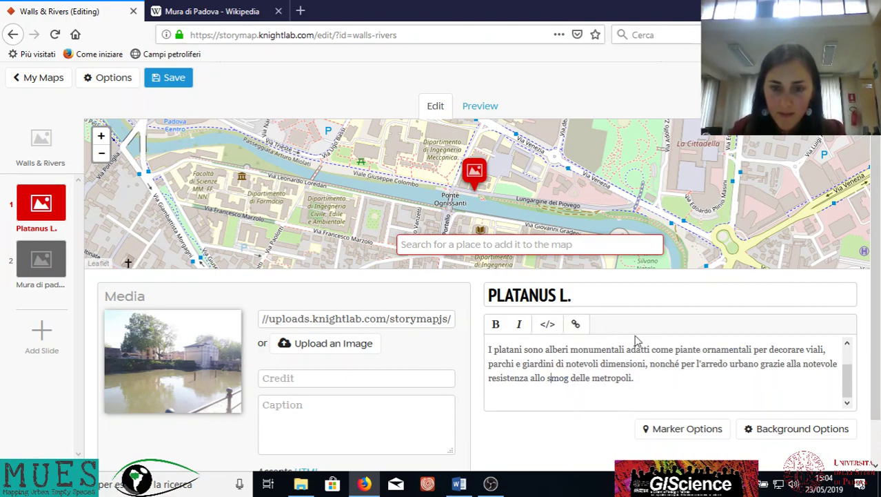
scroll(661, 352, up, 2)
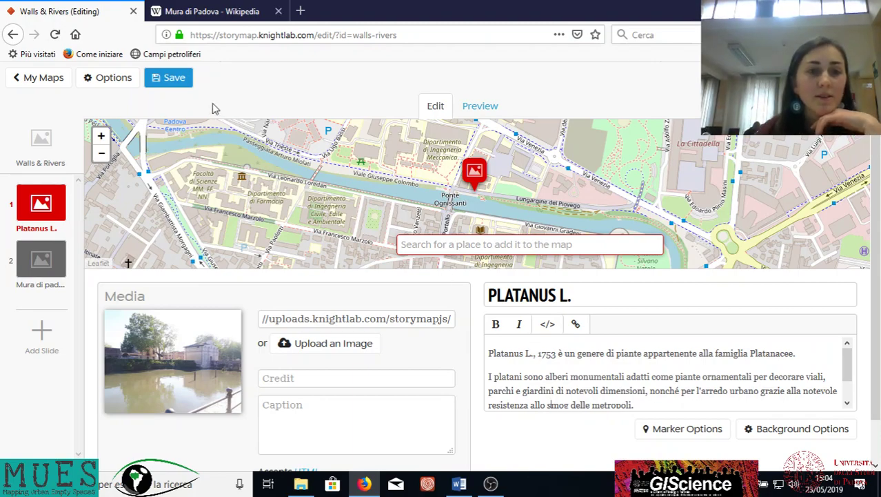
click(181, 77)
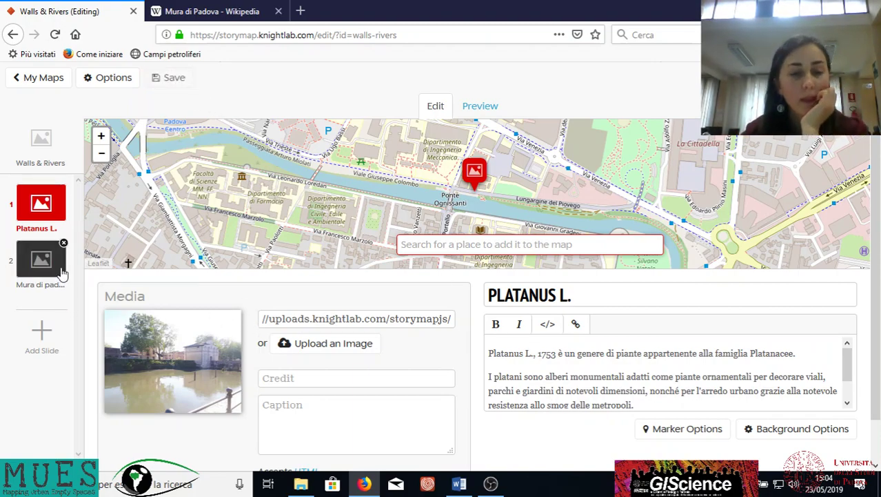
click(62, 274)
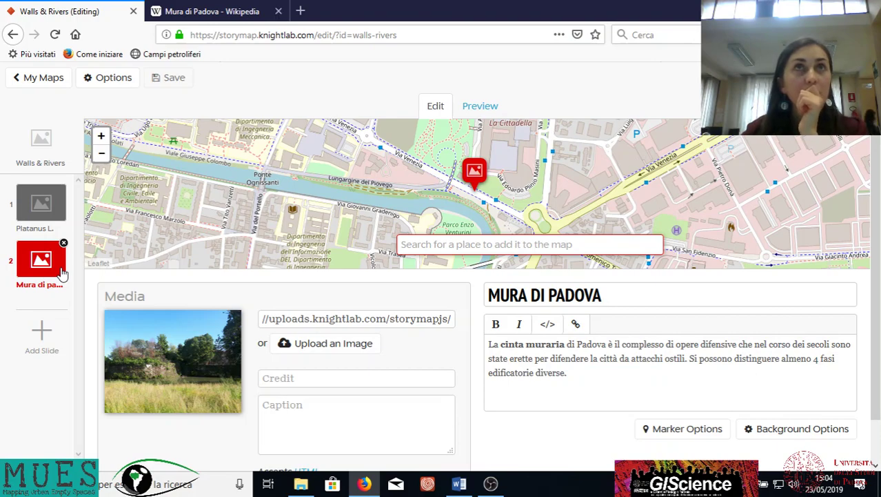
Add a third slide with the Lungoargine Piovego photo uploaded as its media.
click(42, 334)
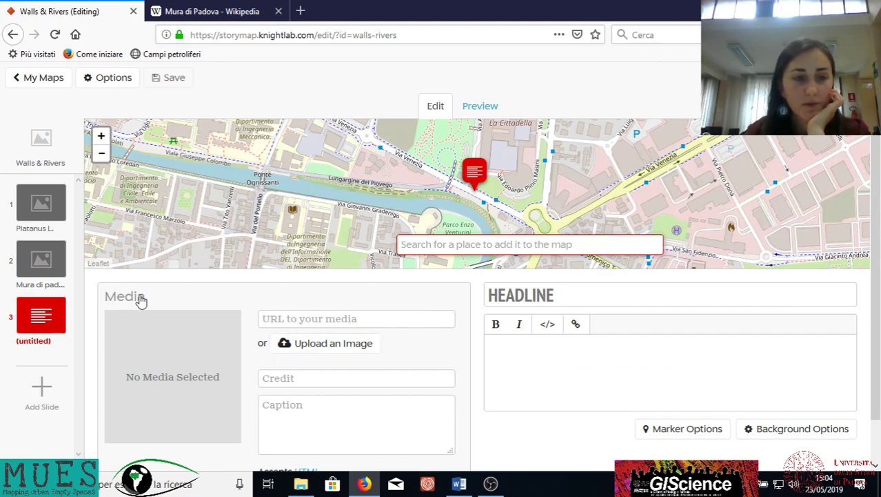
click(349, 351)
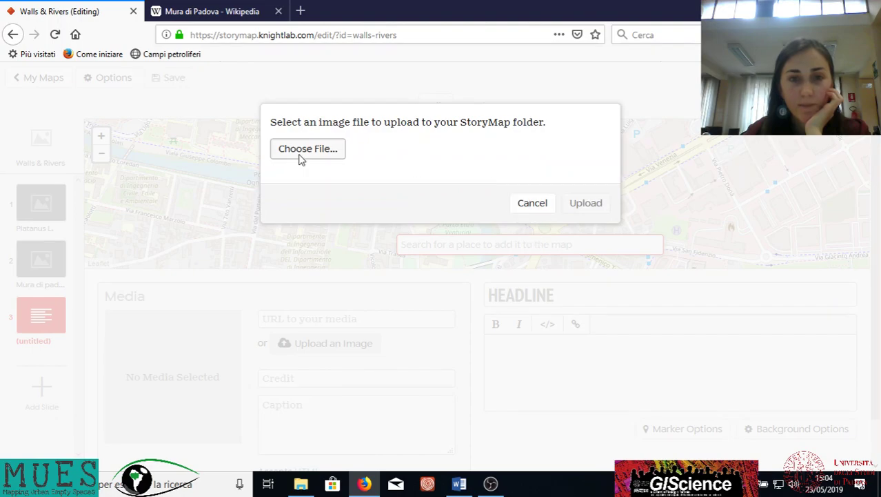
click(302, 158)
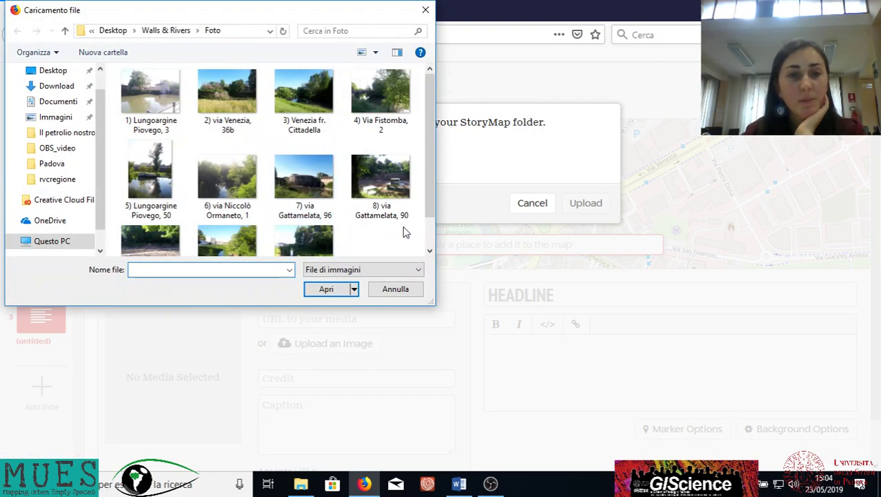
click(155, 180)
click(330, 290)
click(585, 207)
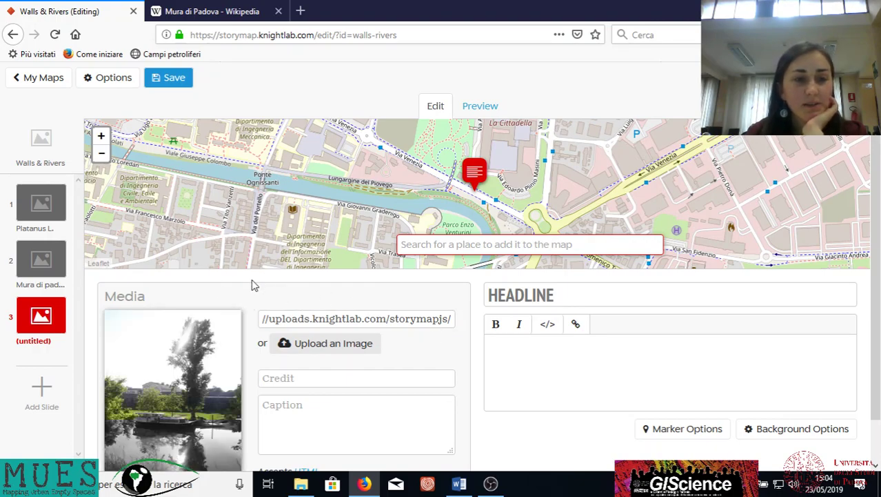
Give the new slide the headline PIOVEGO.
scroll(257, 283, down, 1)
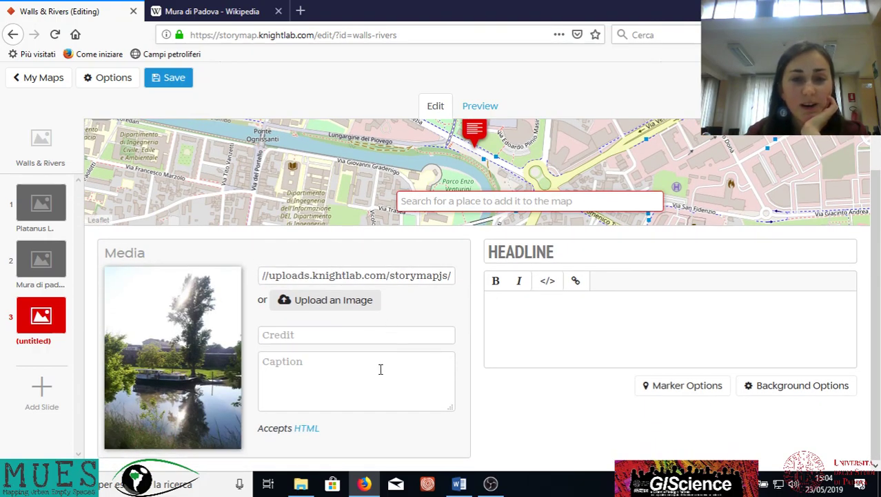
click(490, 253)
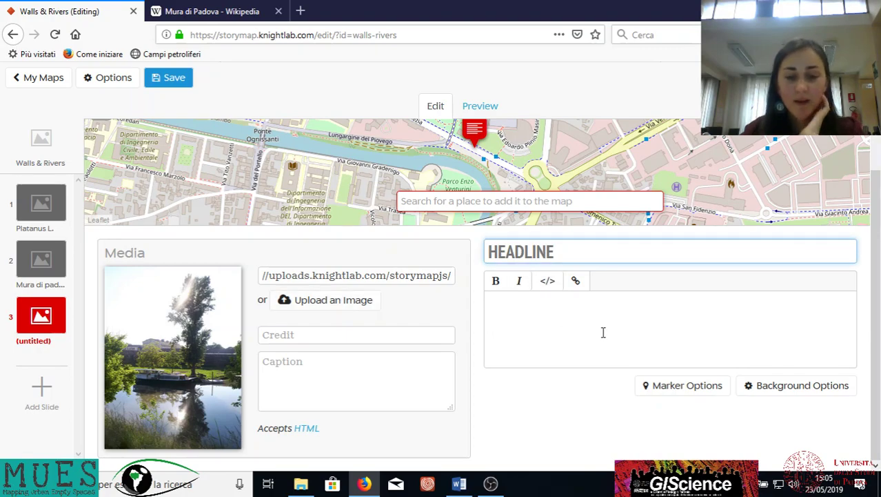
text(PIOVEGO)
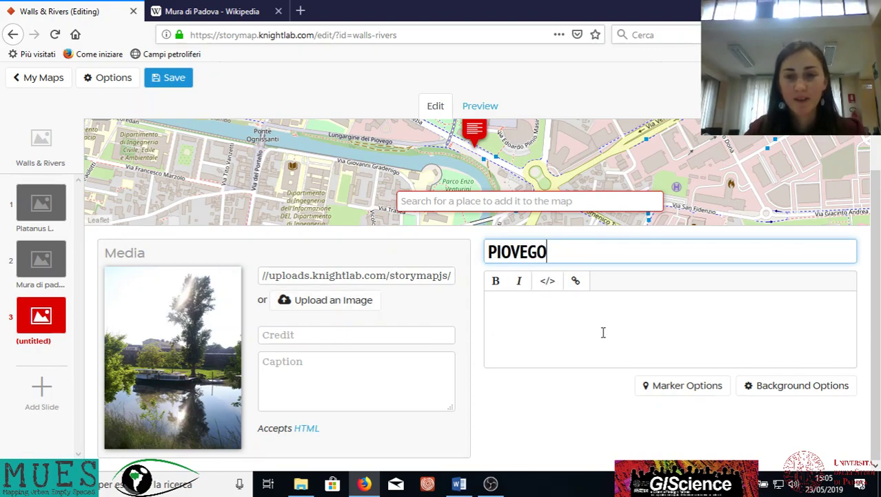
Search 'piovego wikipedia', open the Italian Piovego article and select its opening paragraph.
click(197, 14)
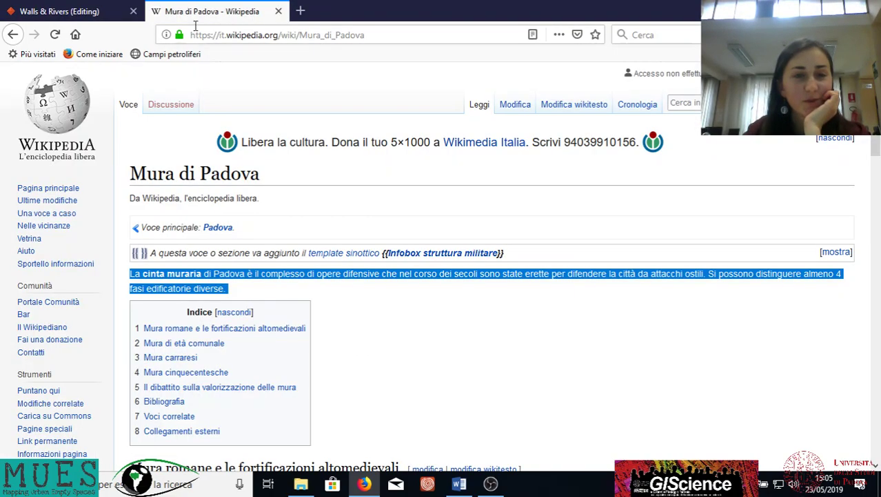
click(422, 32)
text(piovego)
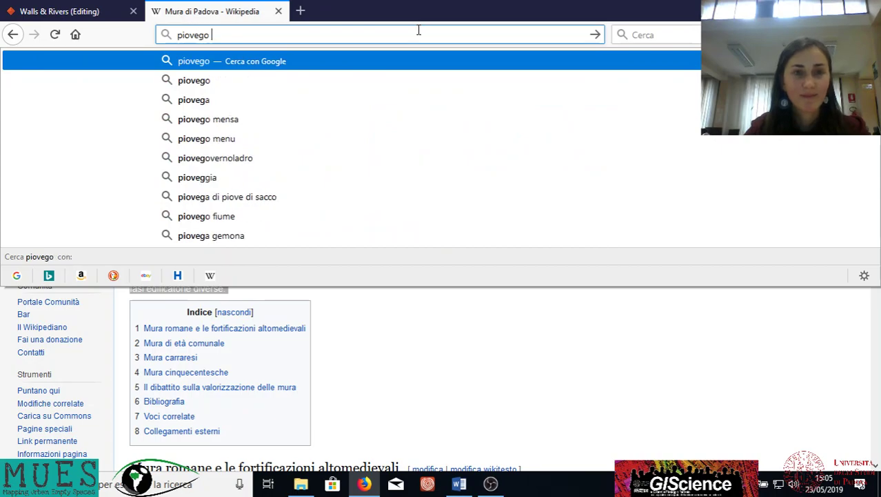
text( wiki)
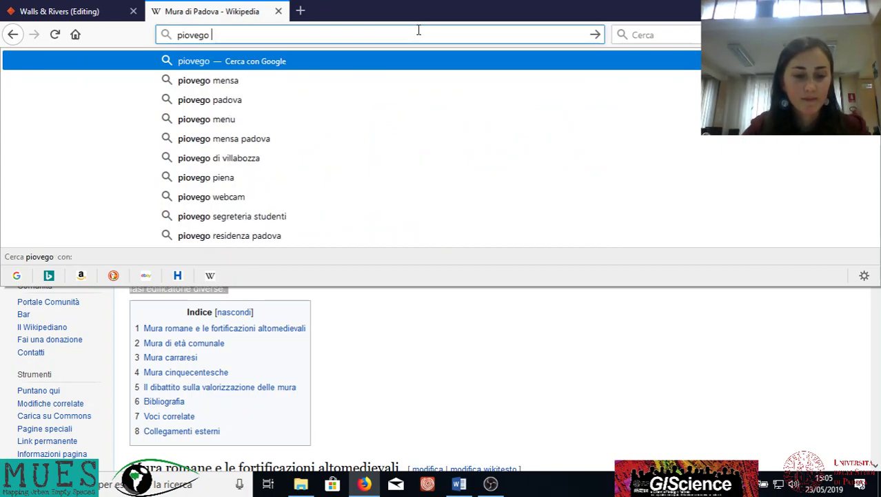
text(pedia)
key(Return)
click(181, 169)
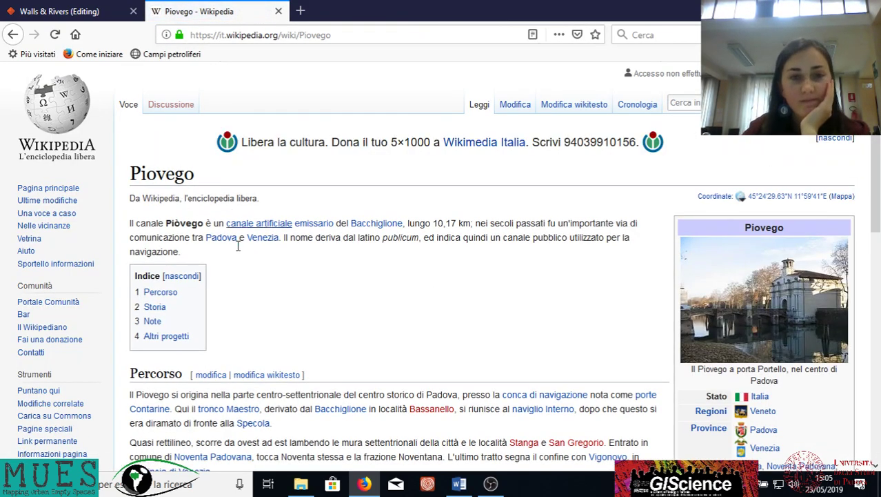
drag(198, 256, 131, 224)
key(ctrl+c)
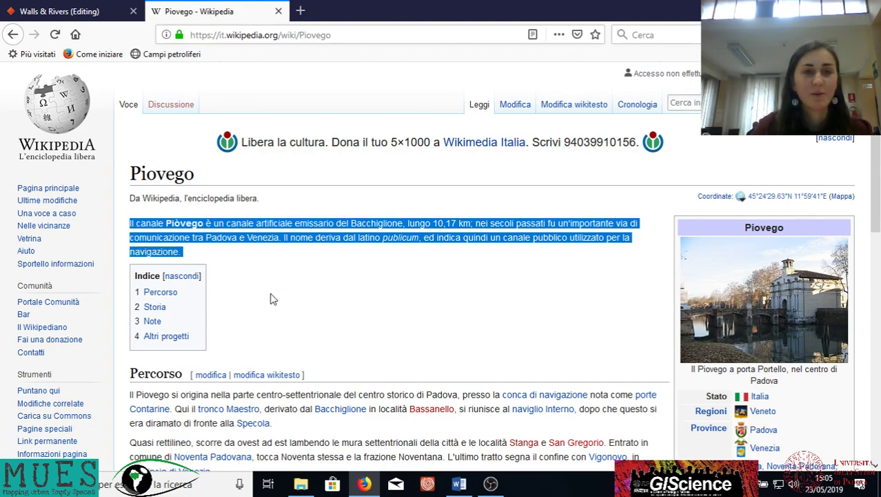
click(58, 11)
Paste the Piovego paragraph into the description and unlink canale artificiale and emissario.
click(582, 310)
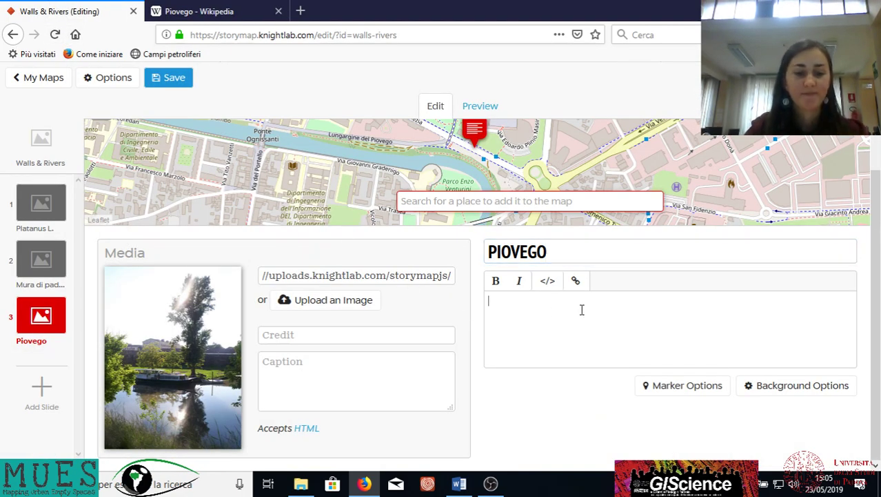
key(ctrl+v)
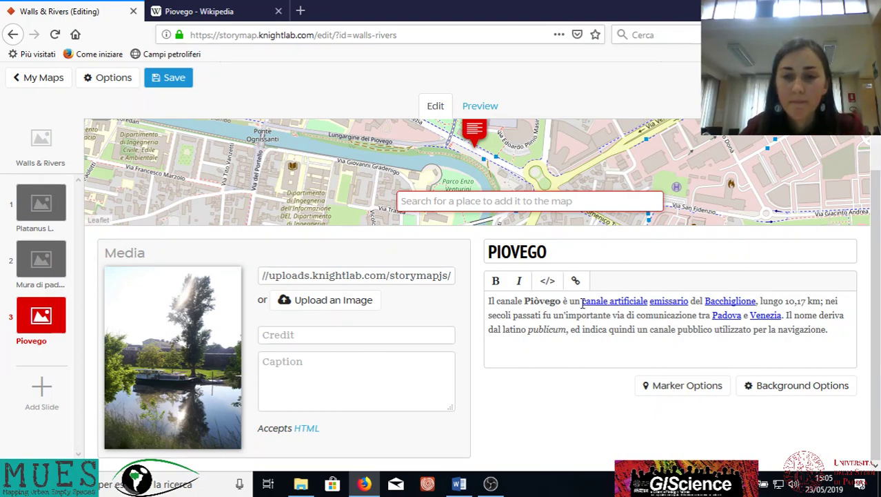
click(584, 302)
click(576, 280)
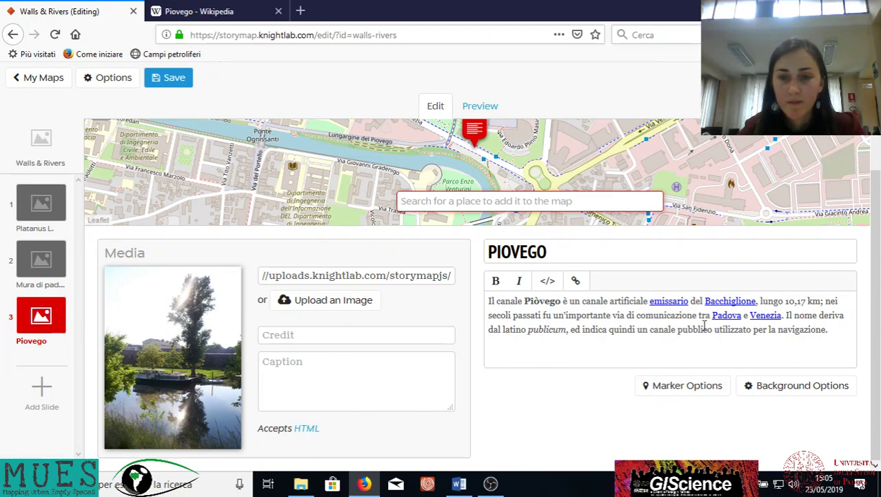
click(661, 308)
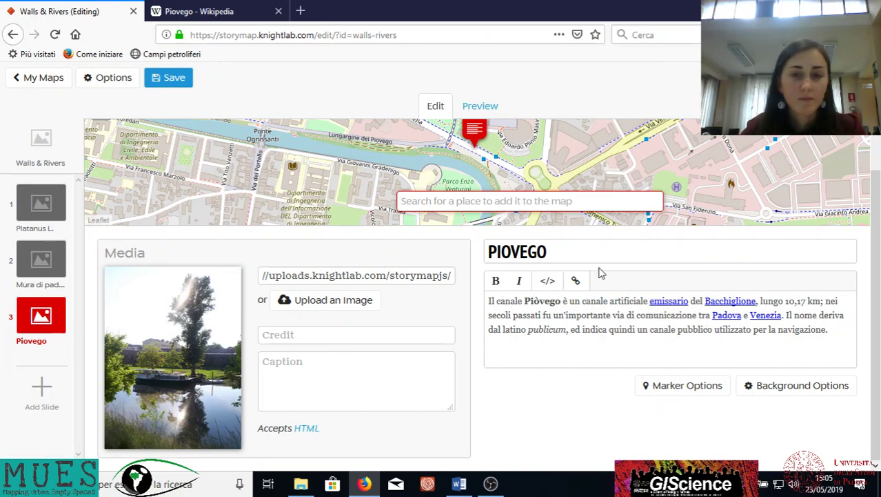
click(576, 280)
Unlink Bacchiglione, Padova and Venezia, then save the story.
click(705, 301)
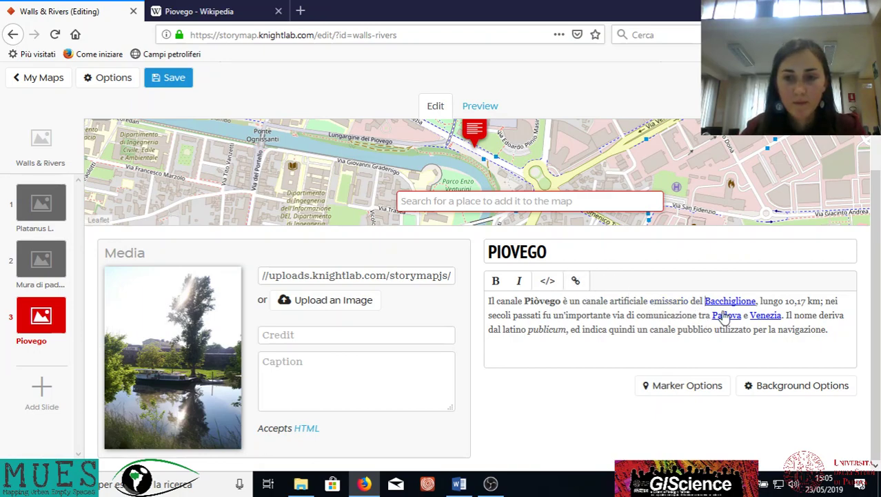
click(576, 280)
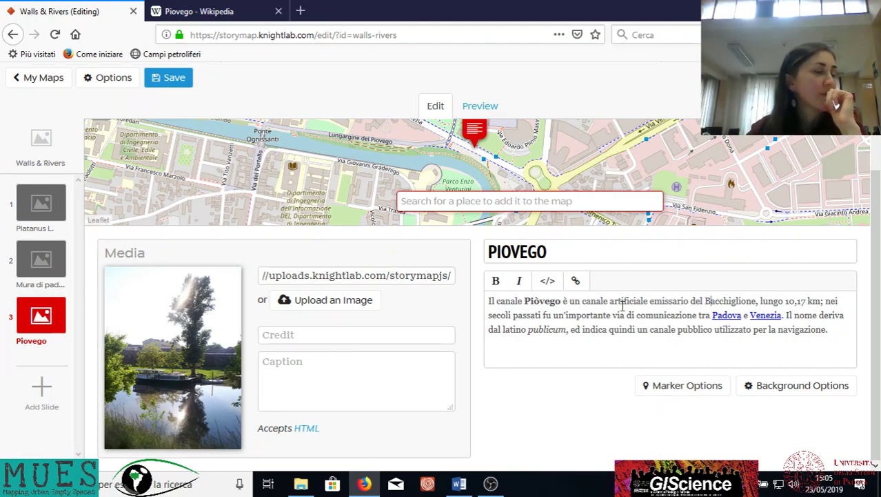
click(711, 315)
click(576, 280)
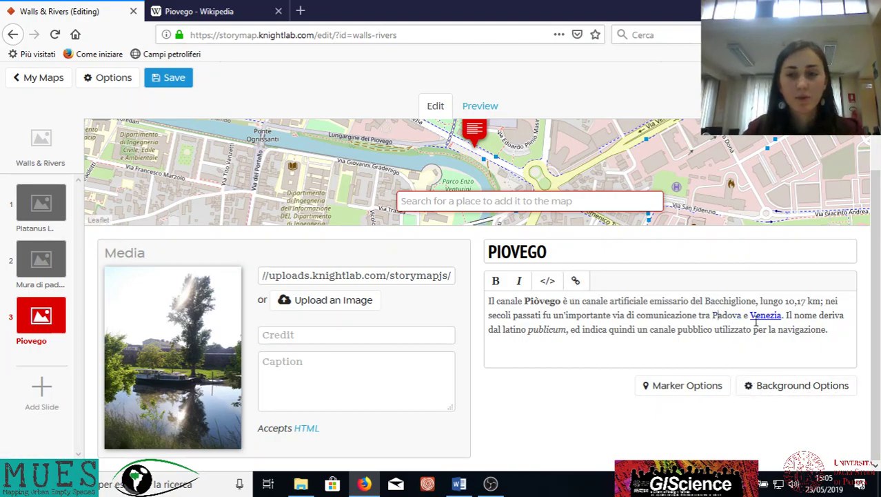
click(578, 281)
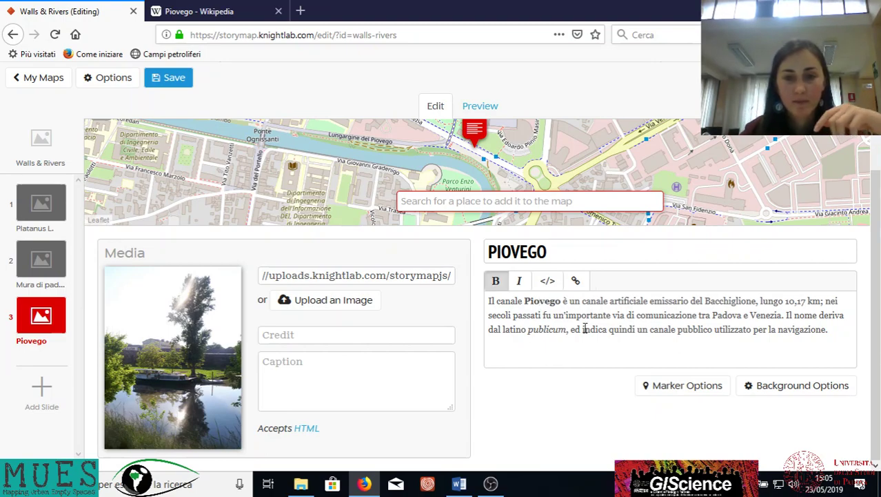
click(174, 79)
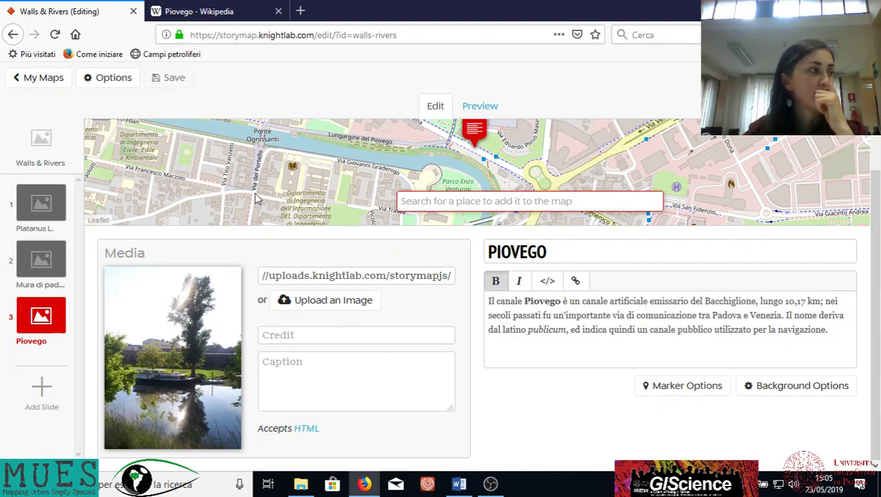
Select the Mura di Padova and Platanus L. slides, then preview from the Walls & Rivers title slide.
click(38, 262)
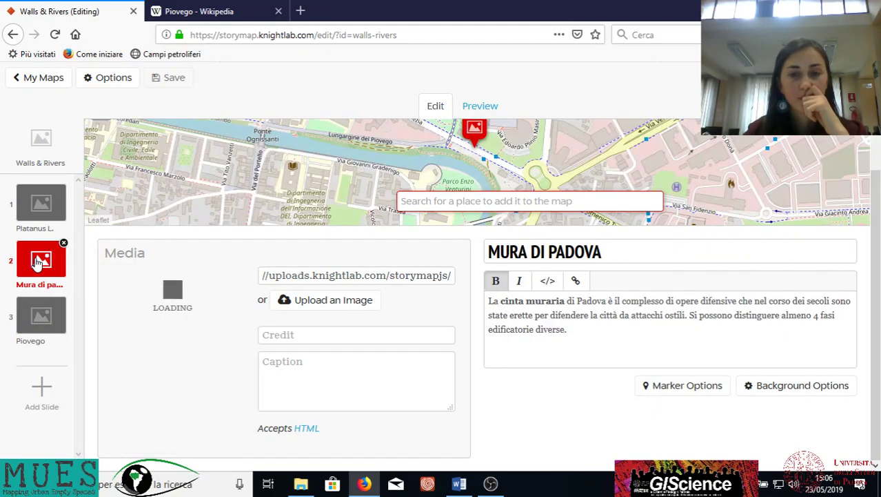
click(42, 216)
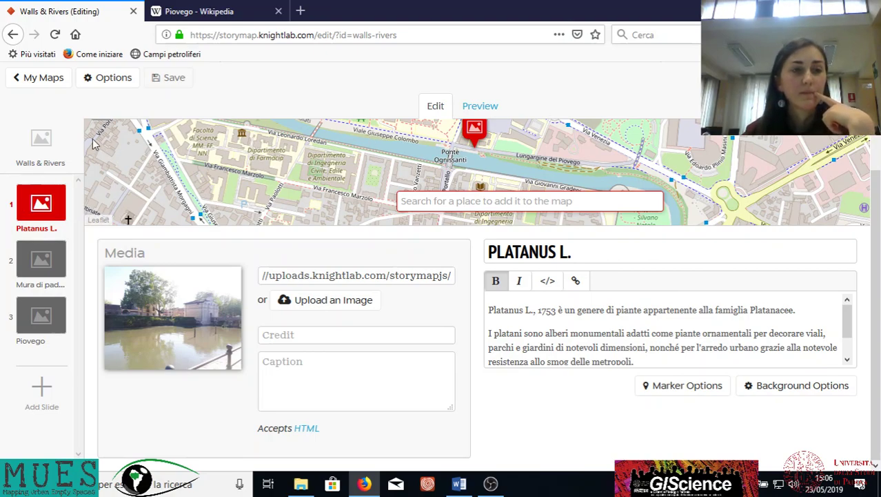
click(40, 146)
click(474, 108)
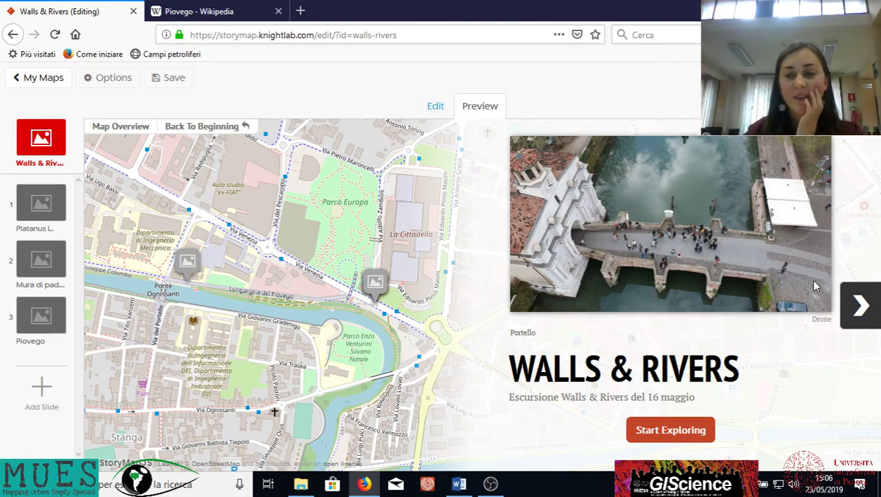
Page the preview through Platanus L., Mura di Padova and Piovego, then resume editing Piovego.
click(859, 310)
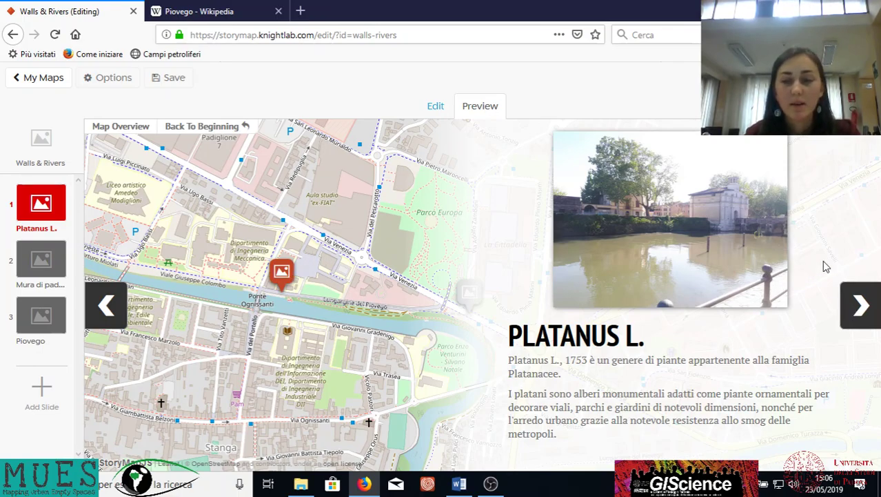
click(861, 303)
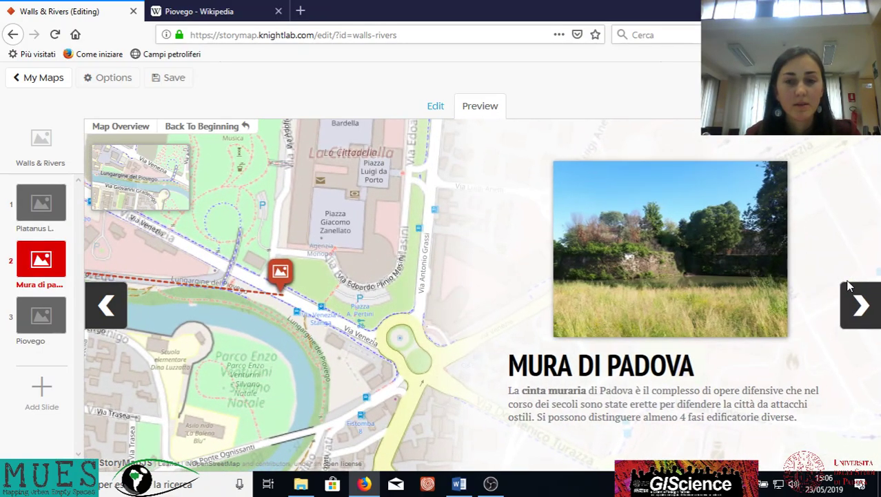
click(855, 313)
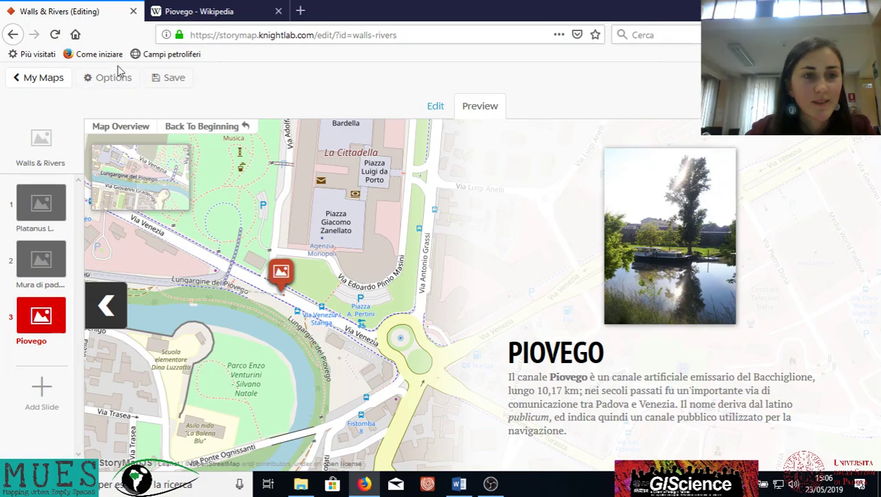
click(436, 106)
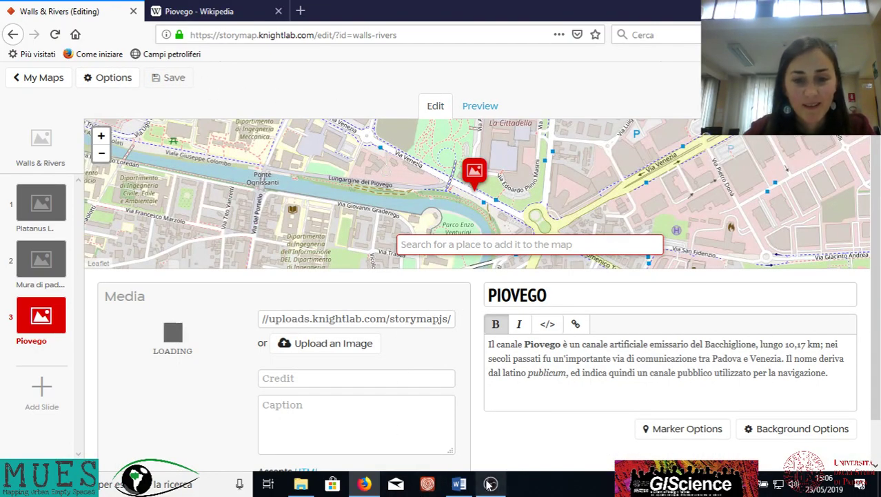
Check the photo's address, then move the Piovego marker to Lungargine Del Piovego 50 and save.
click(300, 483)
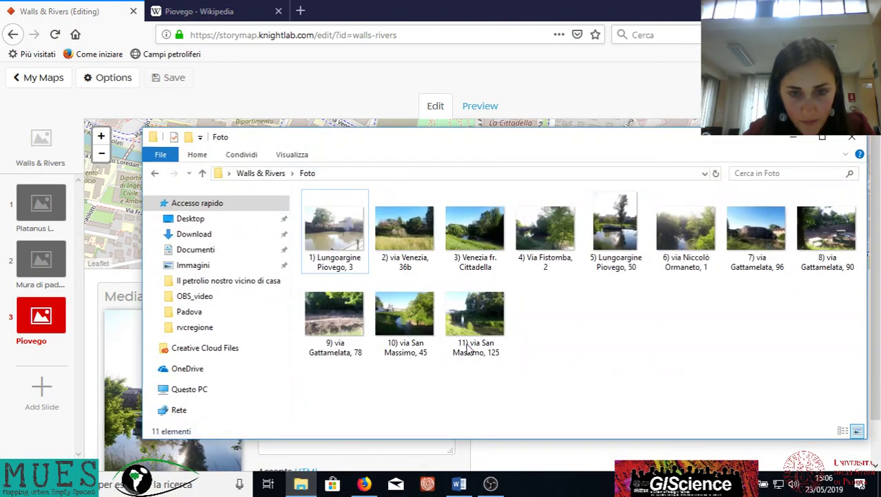
click(605, 251)
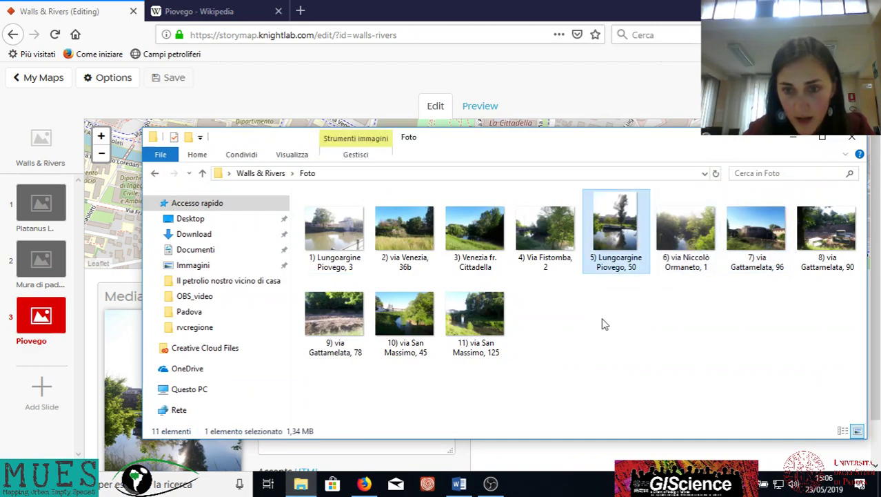
click(793, 137)
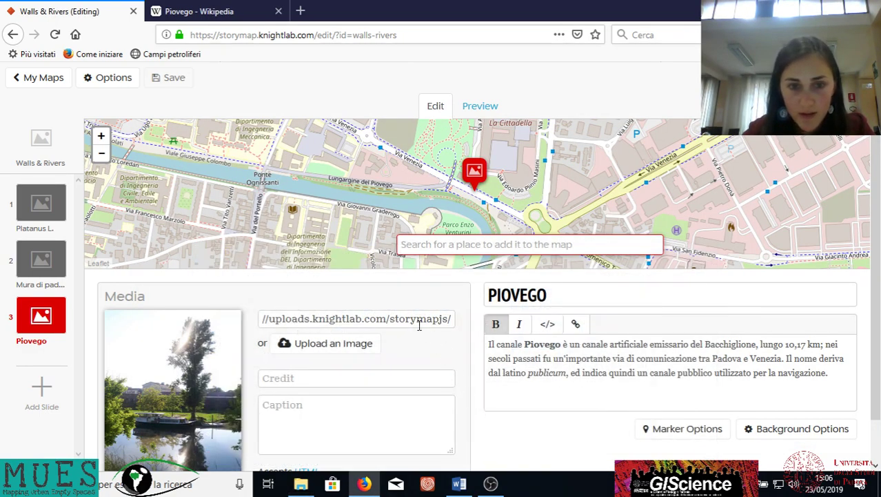
text(lu)
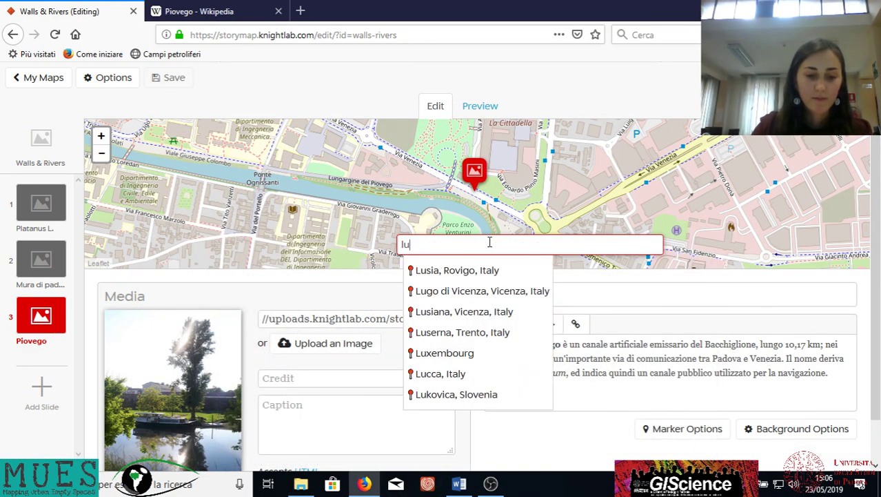
text(ngoargine piovego 50)
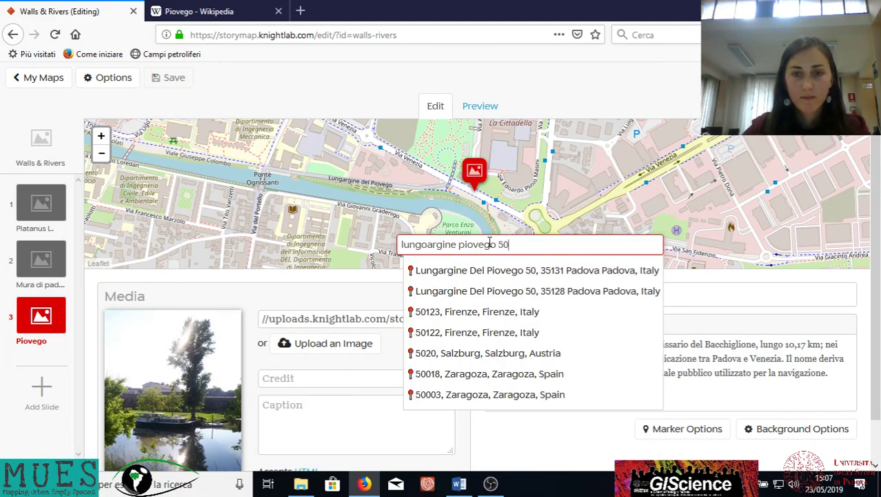
click(497, 270)
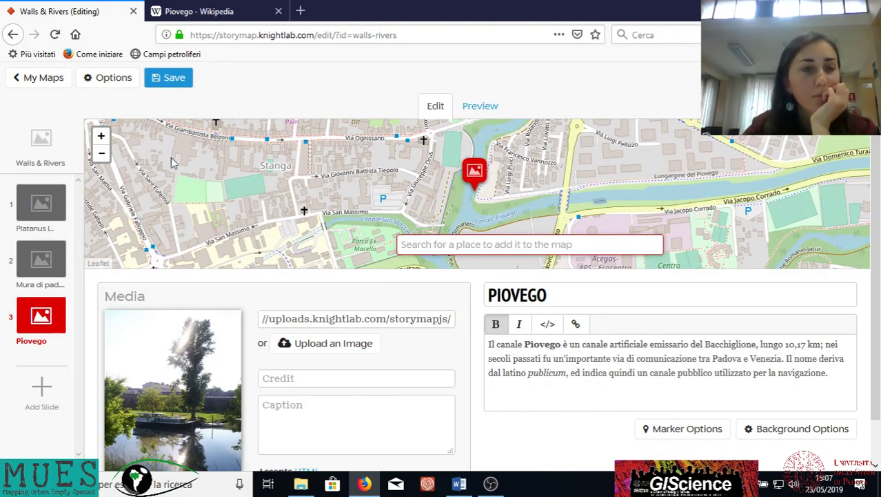
click(169, 77)
Preview the updated story and step back to the Walls & Rivers title slide.
click(487, 106)
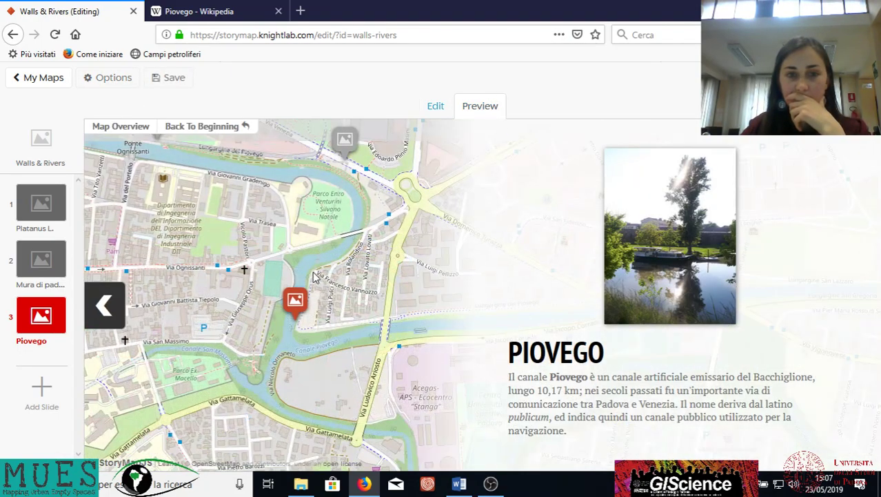
click(117, 321)
click(117, 321)
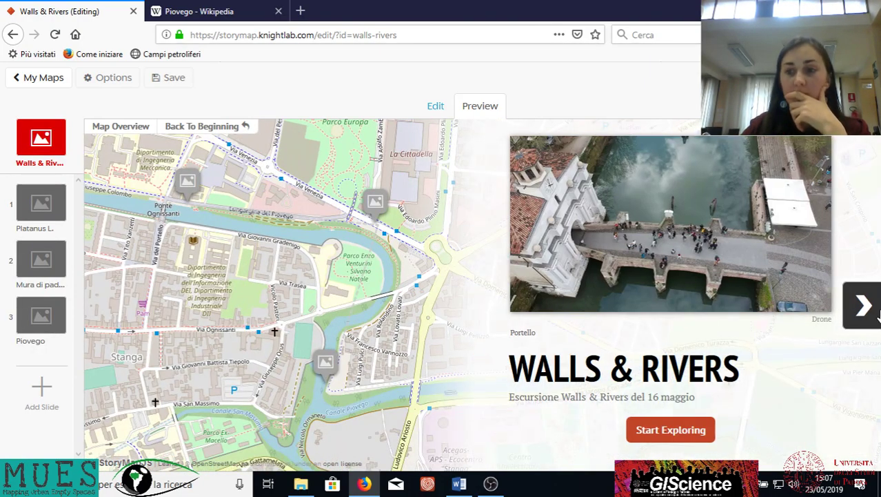
Page through Platanus L., Mura di Padova and Piovego in preview, then re-preview the title slide.
click(859, 295)
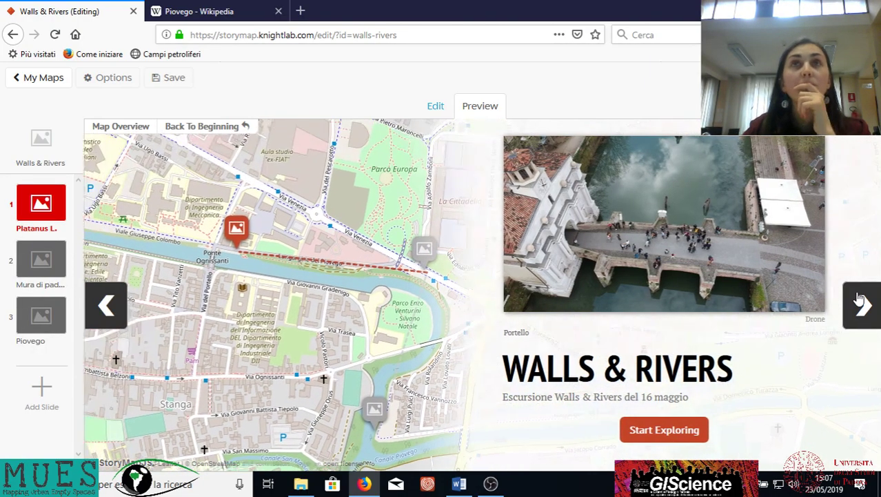
click(859, 298)
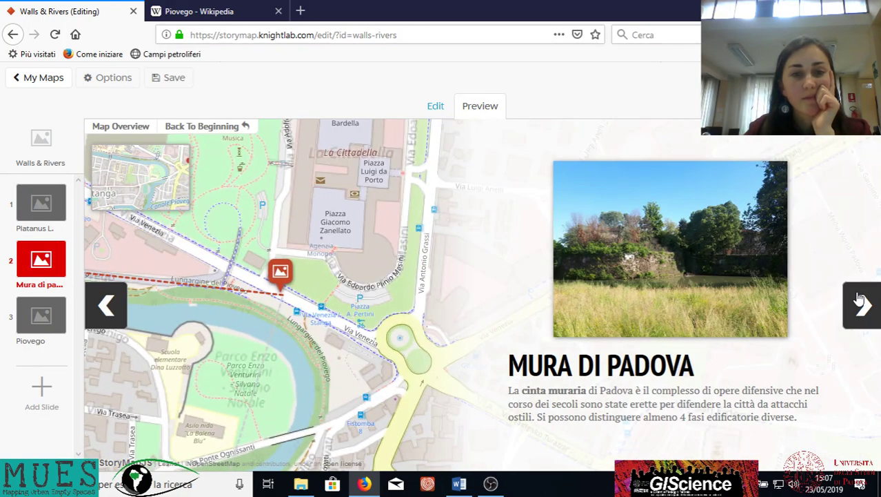
click(859, 298)
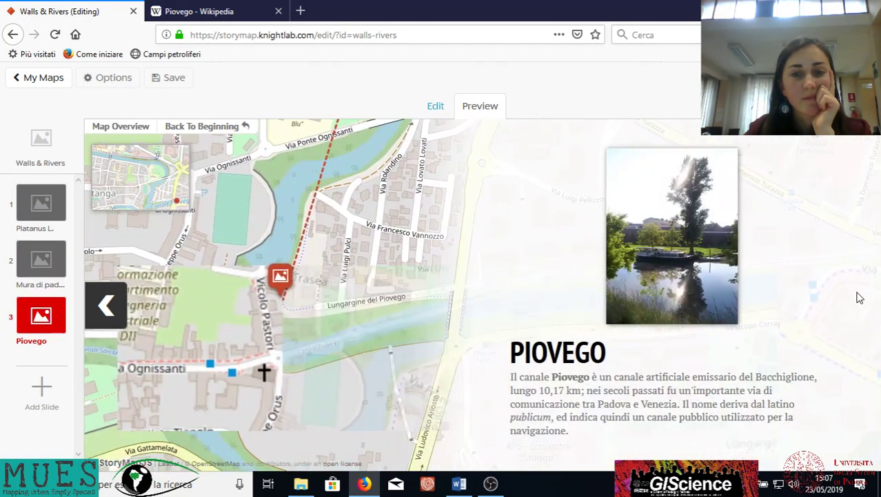
click(435, 106)
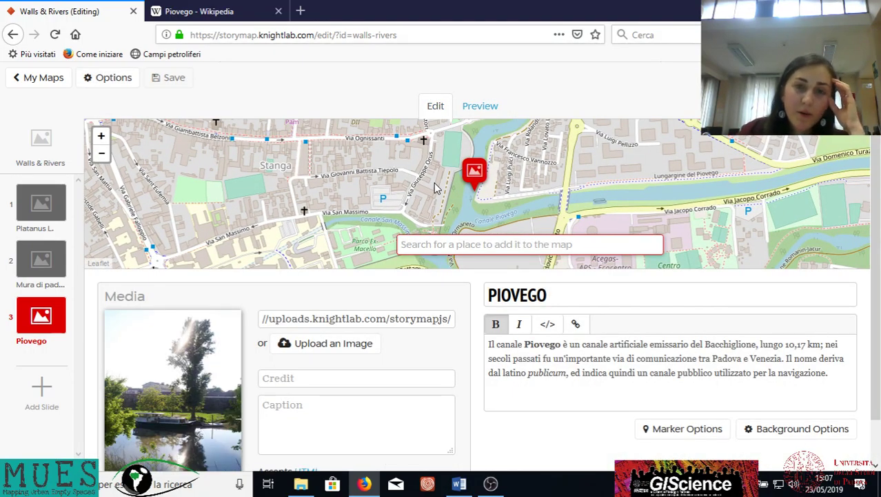
click(39, 147)
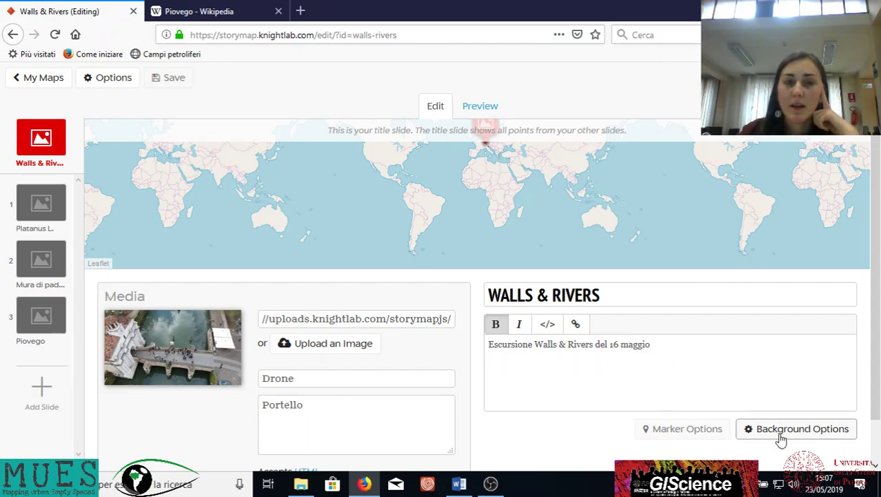
click(484, 107)
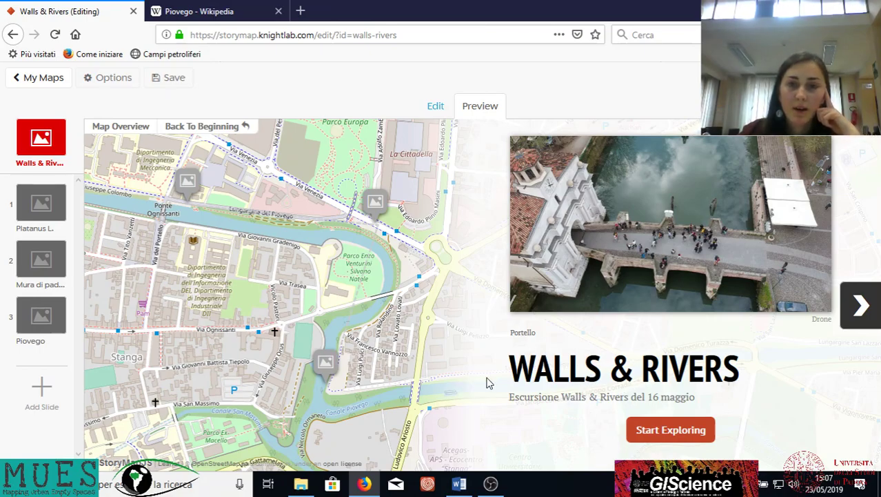
Pick light green #80ed9b as the title slide's background colour, save, and preview it.
click(435, 108)
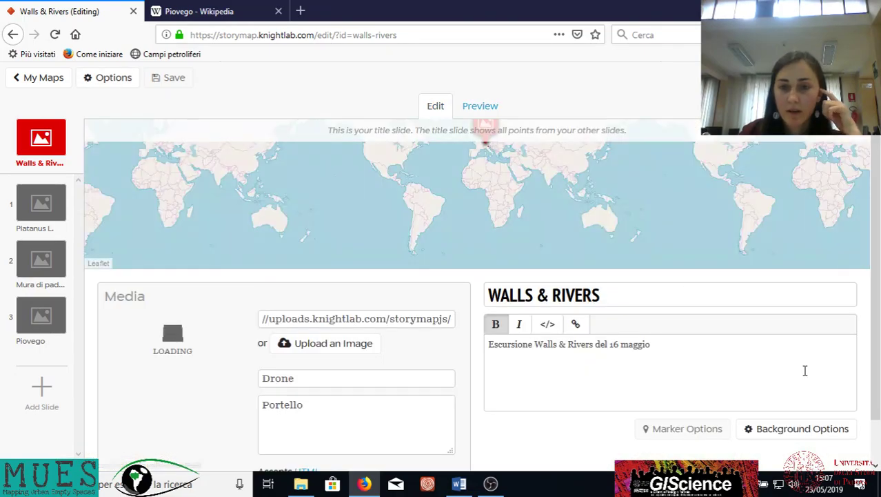
click(798, 436)
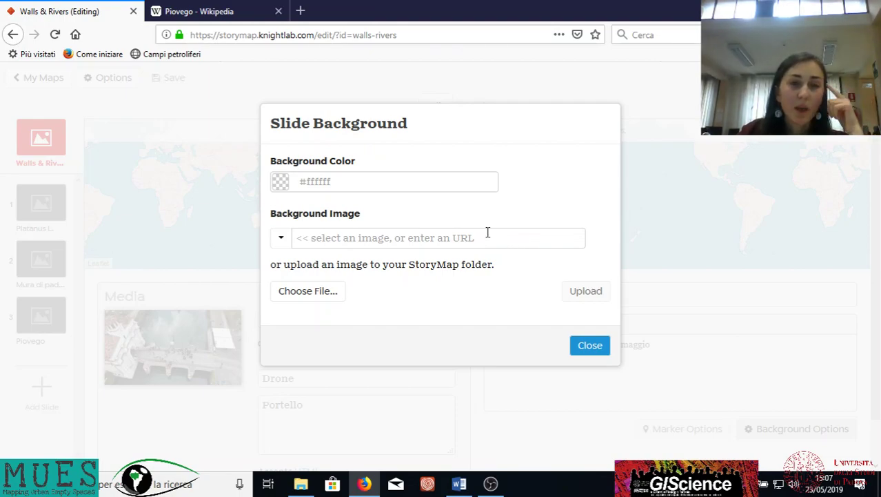
click(377, 185)
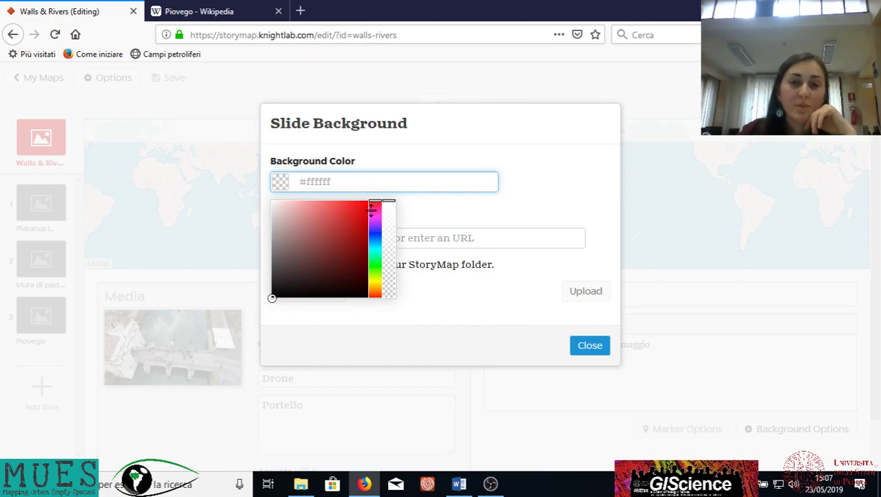
drag(371, 207, 375, 260)
drag(320, 224, 316, 207)
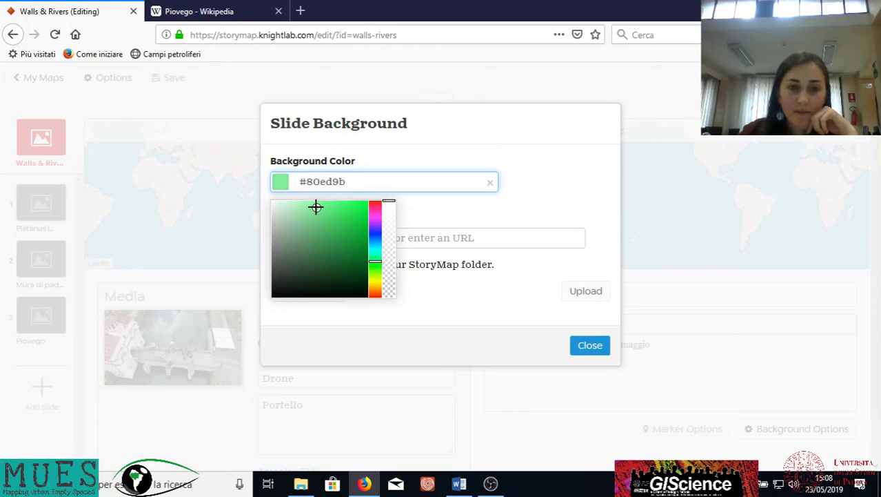
click(531, 305)
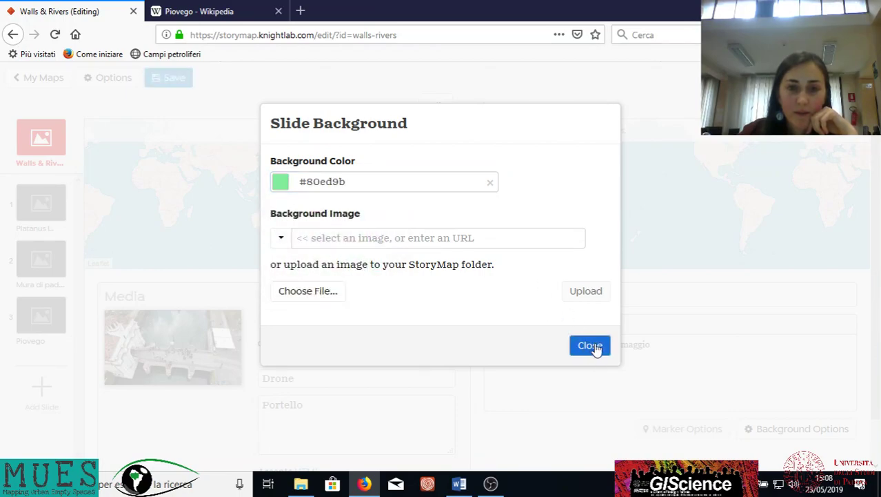
click(590, 345)
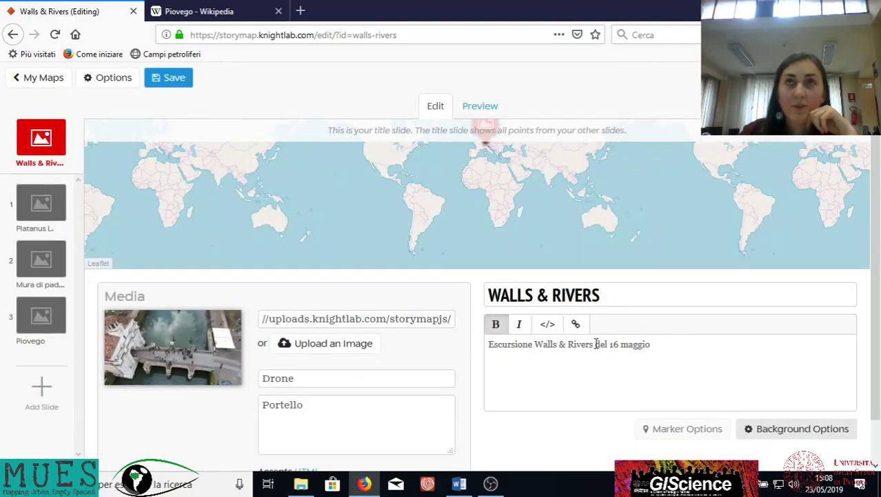
click(169, 78)
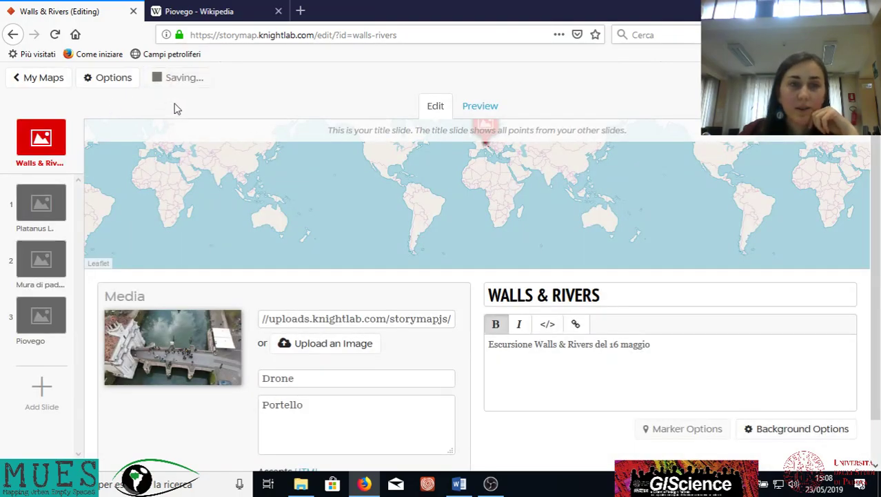
click(483, 109)
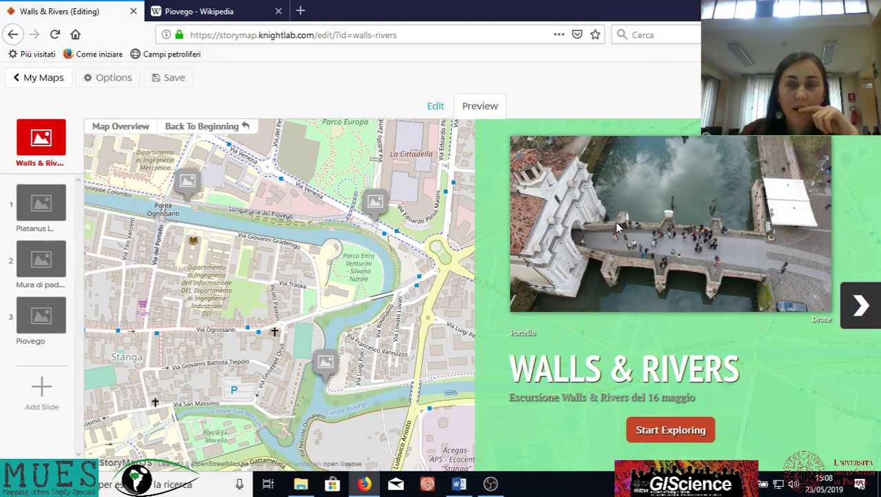
Open the title slide's background options, cancel choosing an image file, then select Platanus L.
click(441, 111)
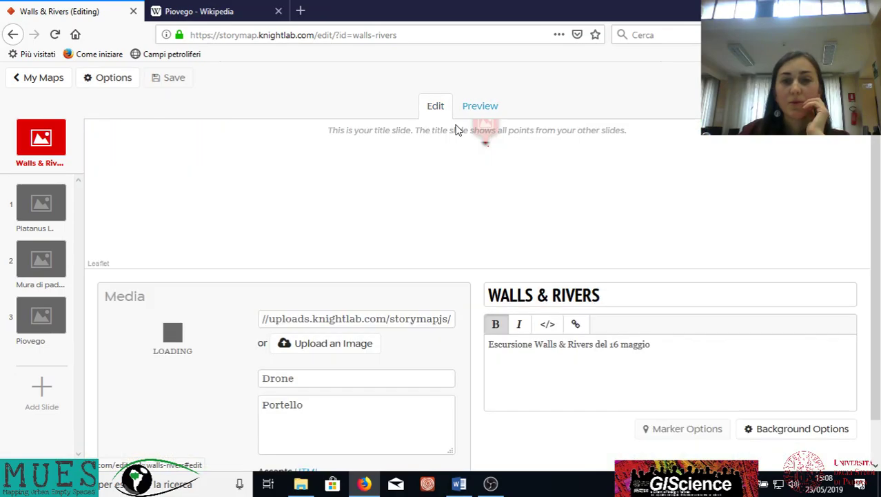
click(764, 429)
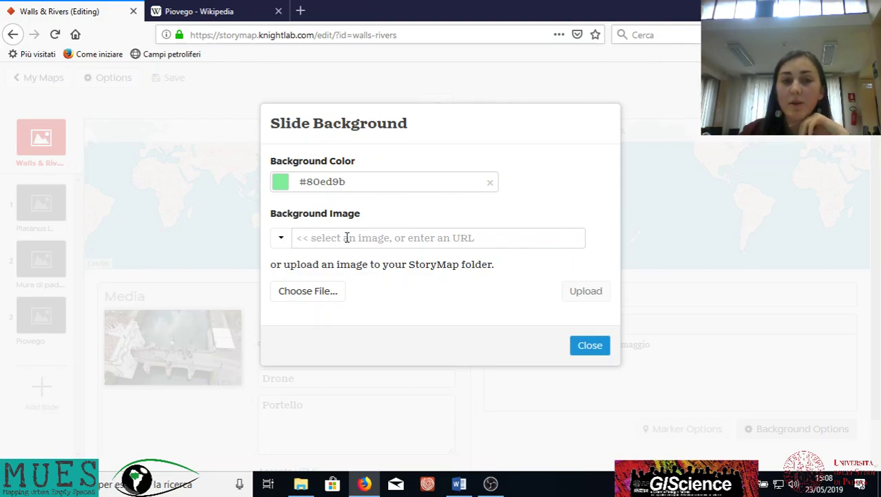
click(310, 293)
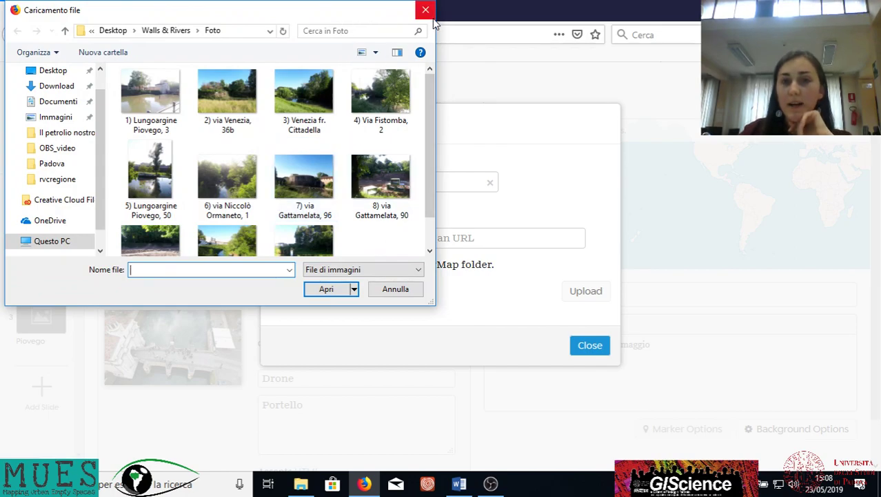
click(426, 11)
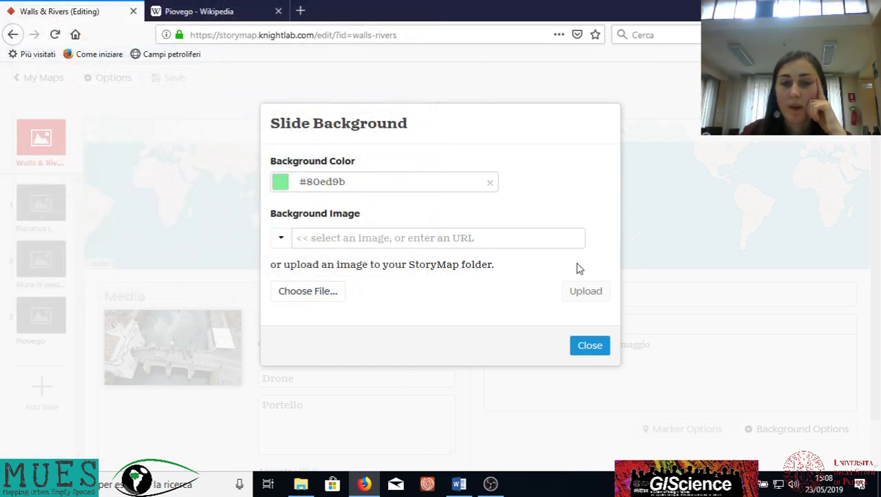
click(590, 347)
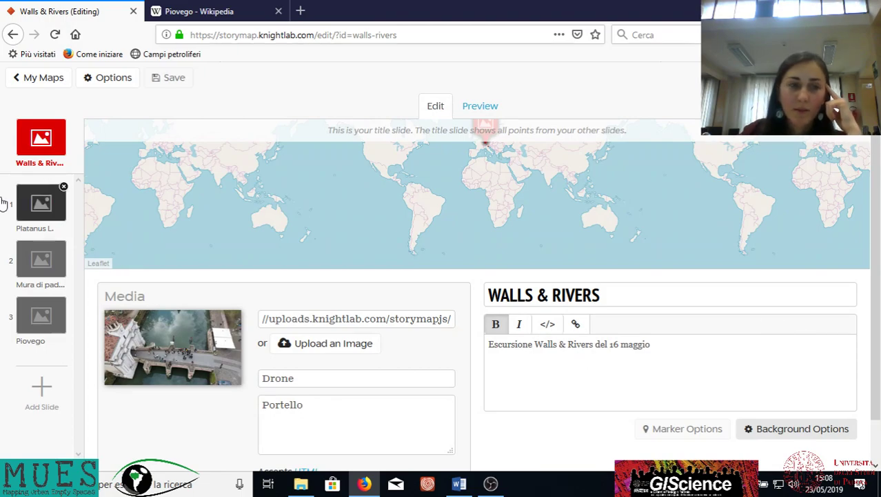
click(35, 207)
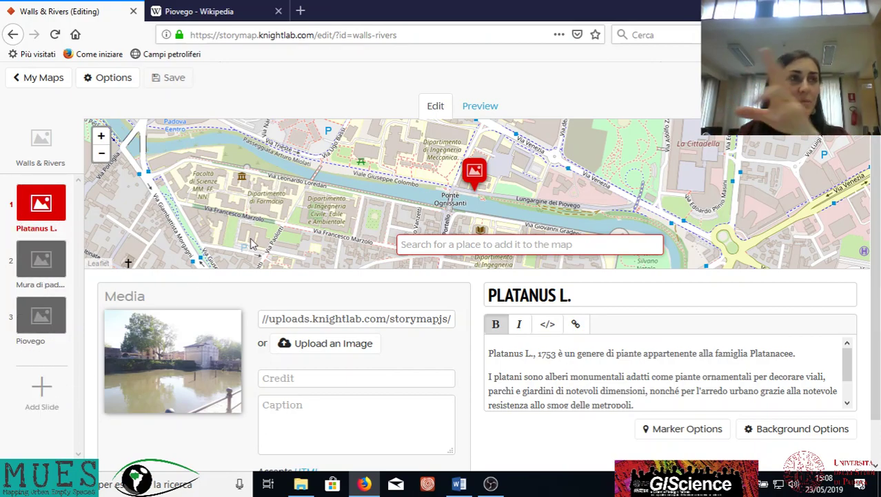
Give the Platanus L. slide a light green #7ef575 background colour.
click(812, 431)
click(335, 182)
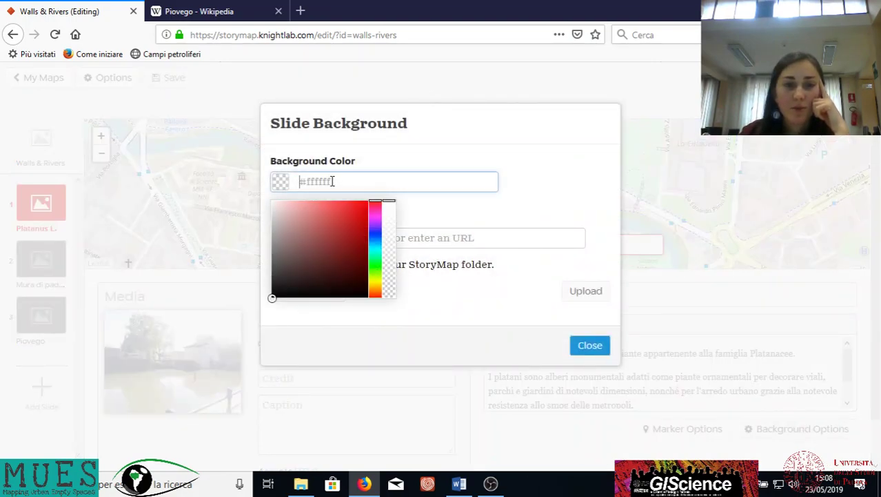
drag(378, 202, 375, 265)
drag(327, 214, 321, 204)
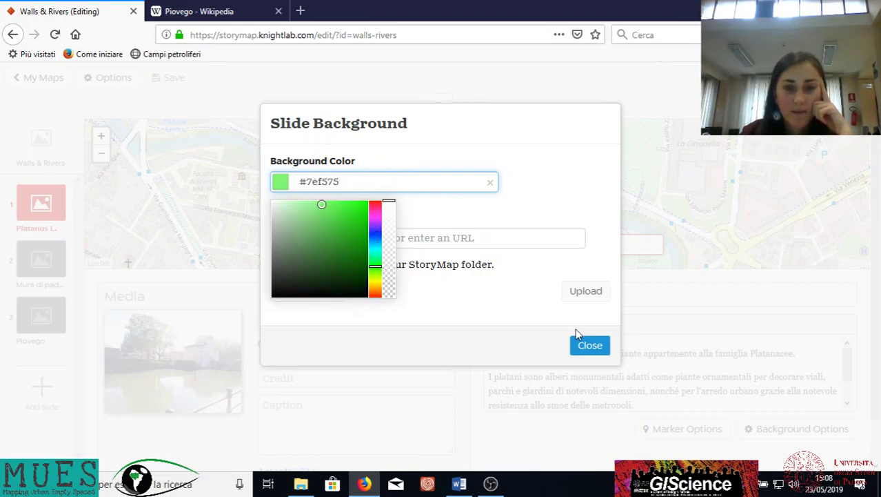
click(578, 331)
click(589, 345)
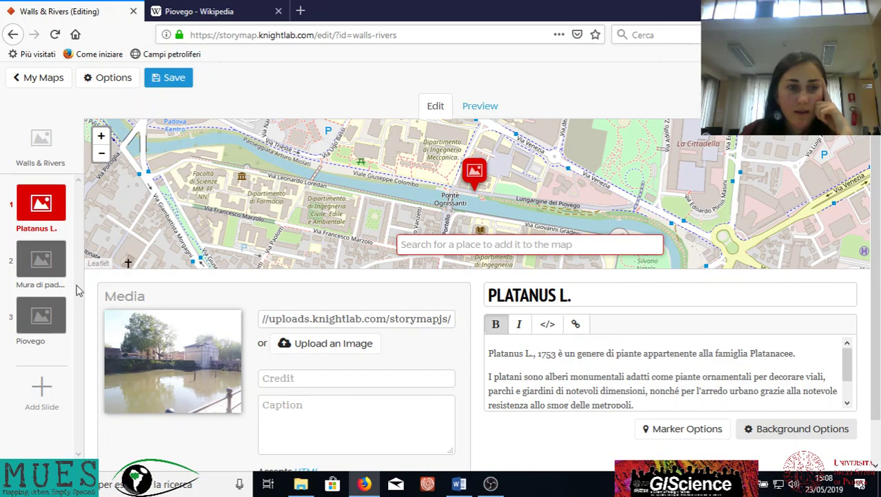
Give the Mura di Padova slide a yellow #e6e657 background colour.
click(42, 261)
click(778, 428)
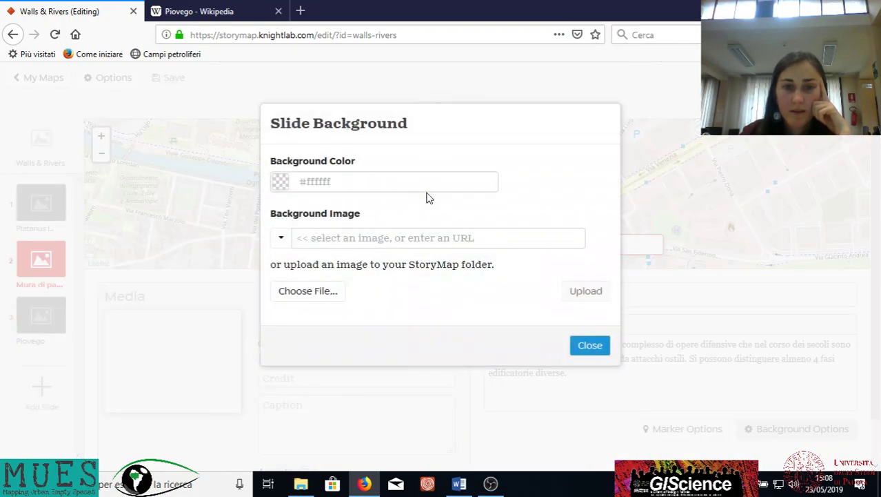
click(375, 180)
drag(375, 205, 376, 278)
click(329, 221)
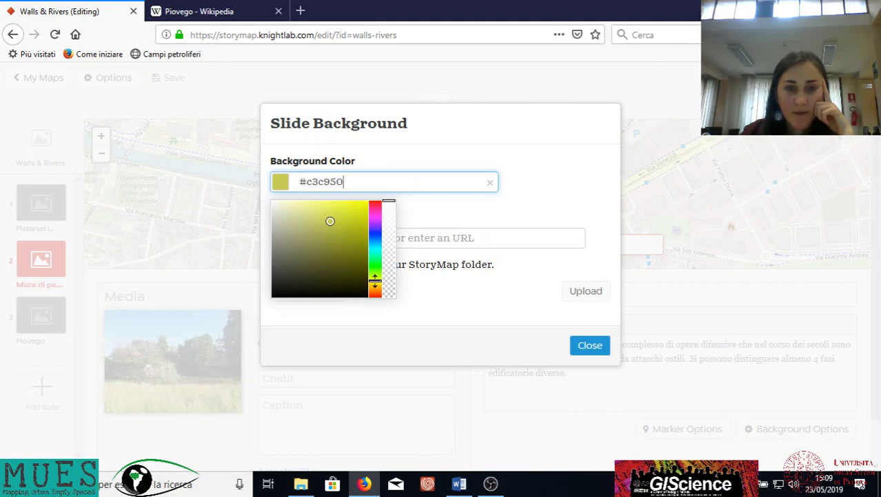
drag(375, 283, 376, 278)
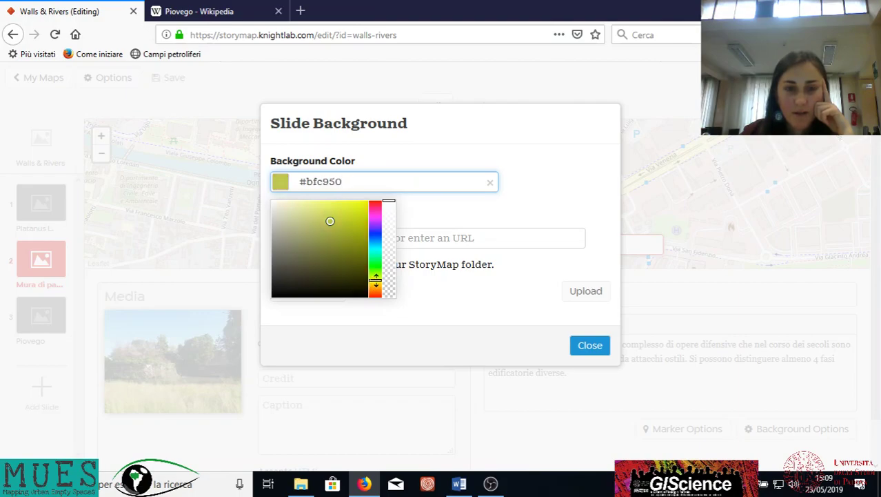
drag(345, 228, 331, 211)
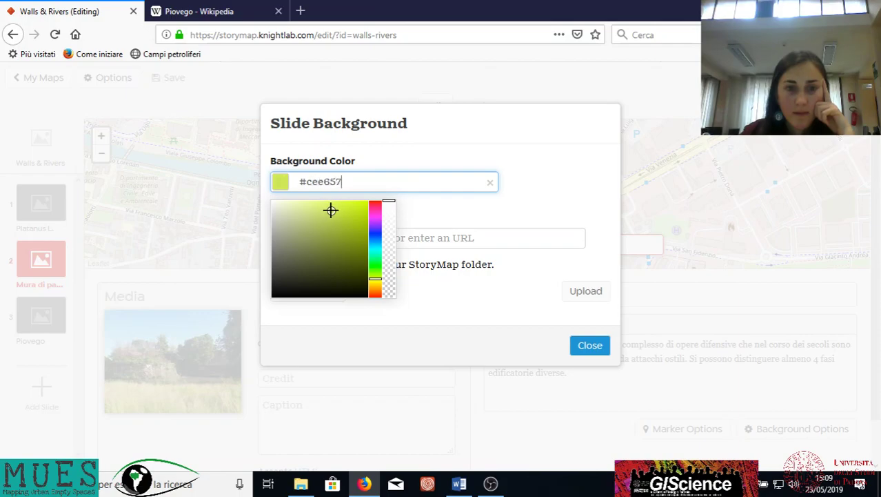
drag(375, 276, 375, 283)
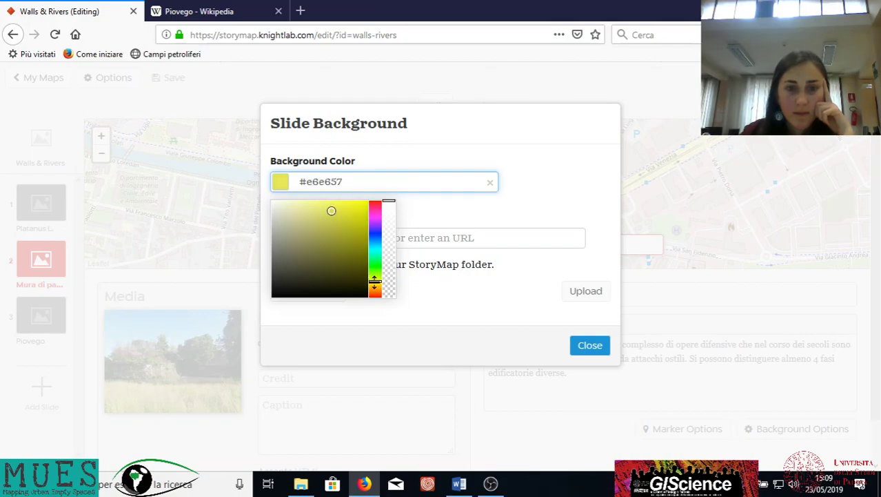
click(589, 345)
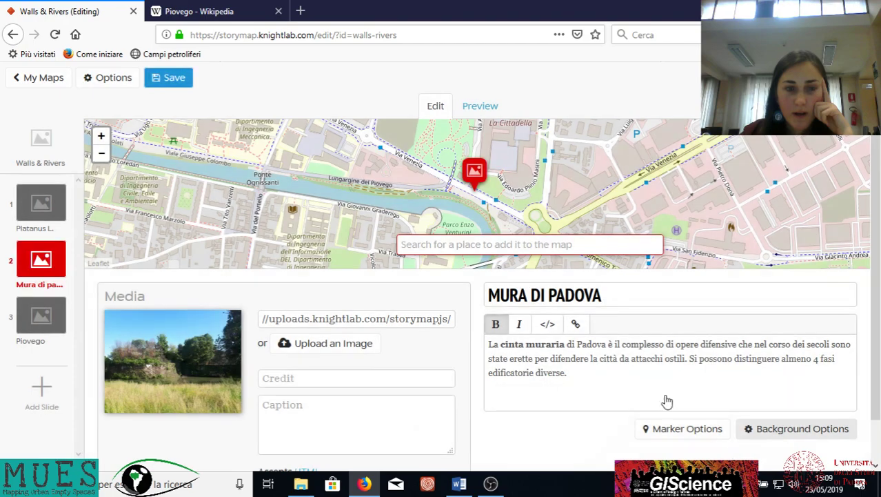
Give the Piovego slide a turquoise #7ef2e4 background and save the story.
click(61, 312)
click(769, 427)
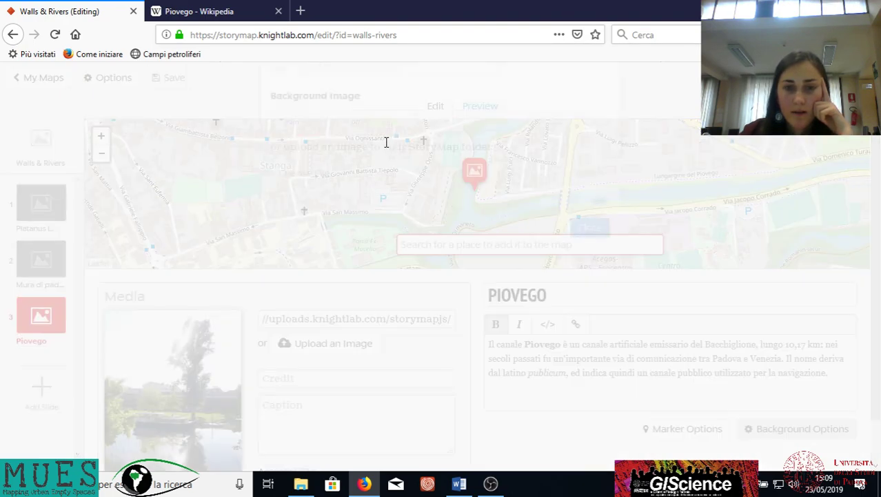
click(288, 182)
click(375, 250)
click(324, 207)
drag(325, 207, 318, 205)
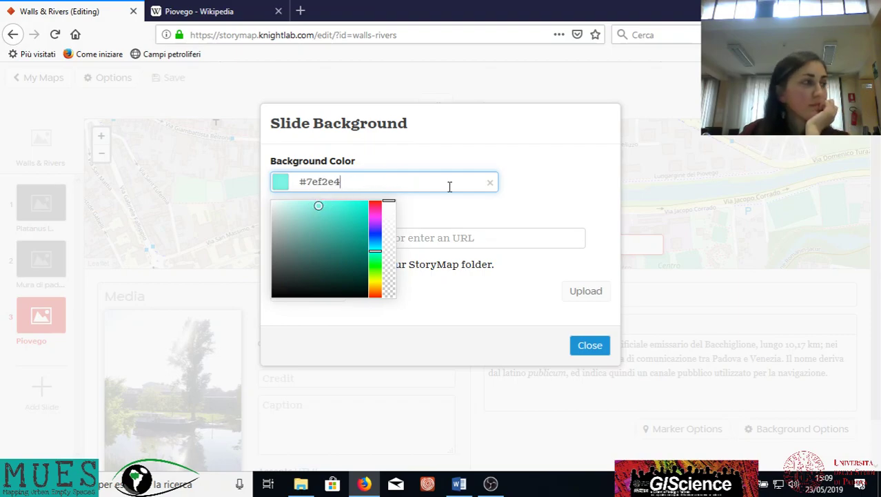
click(583, 348)
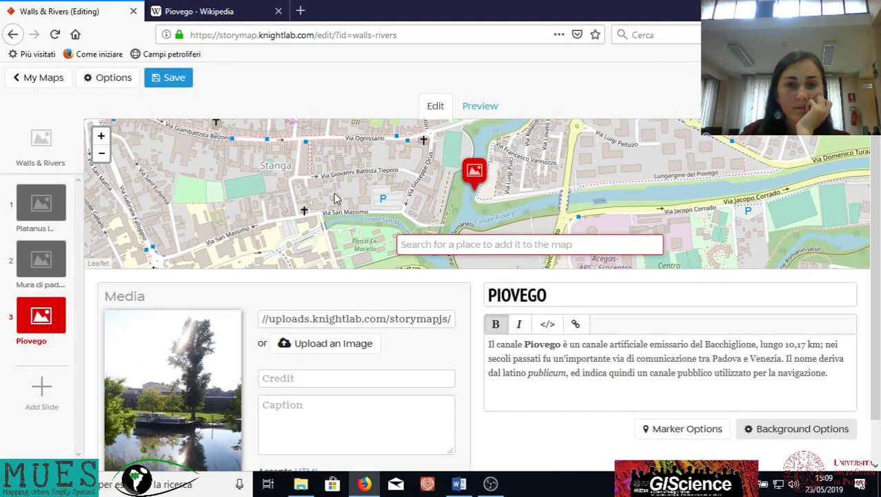
click(165, 80)
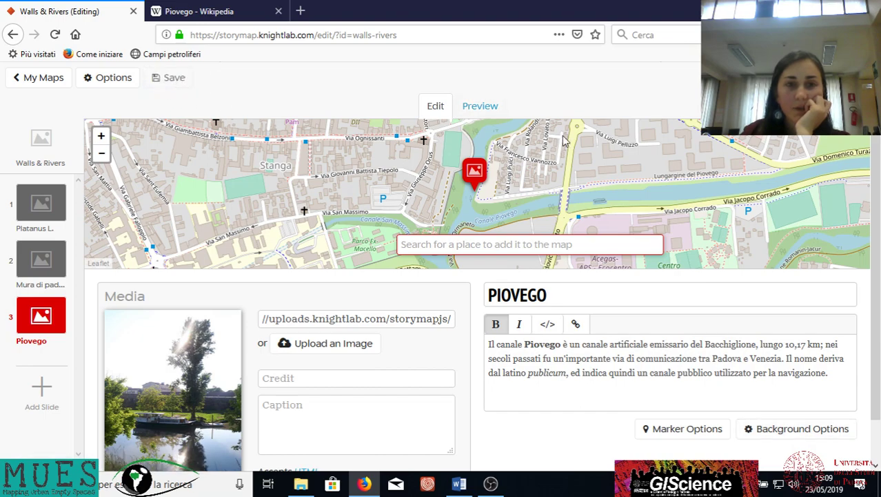
click(480, 107)
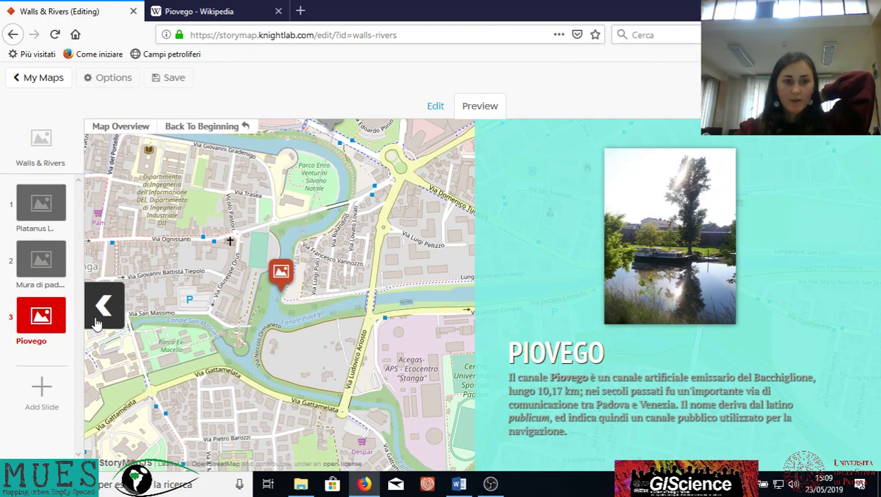
click(102, 308)
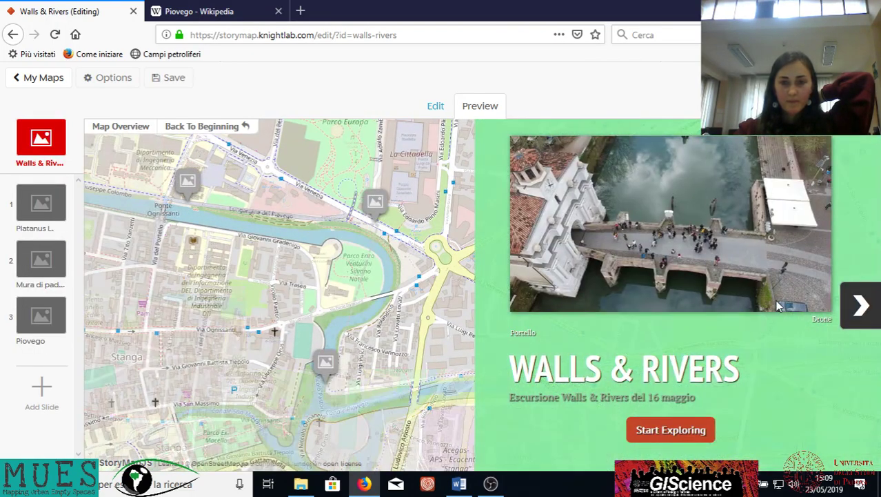
click(861, 312)
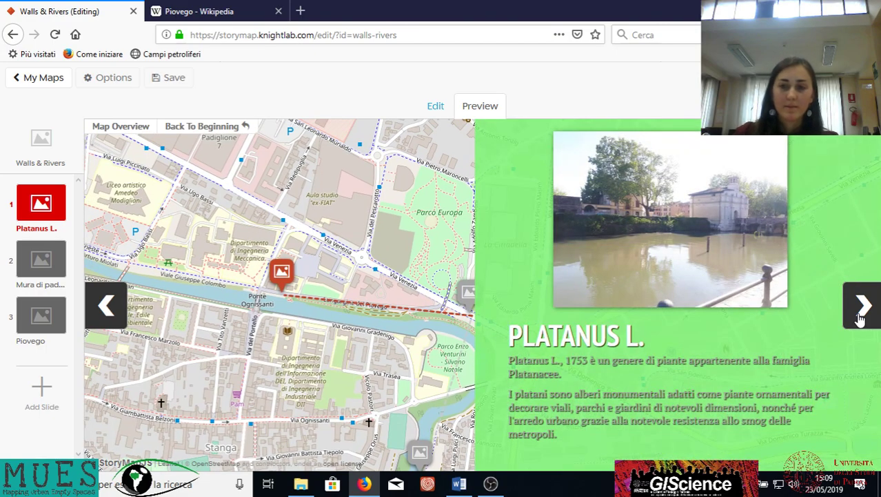
click(862, 317)
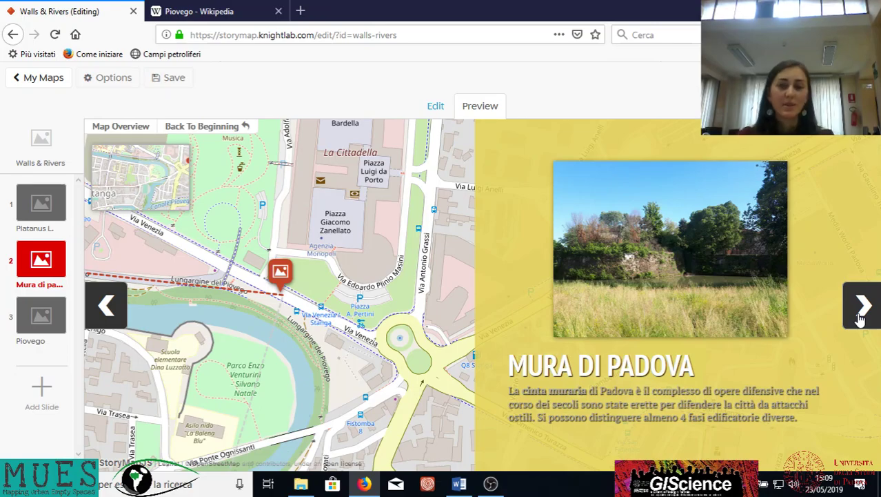
click(861, 317)
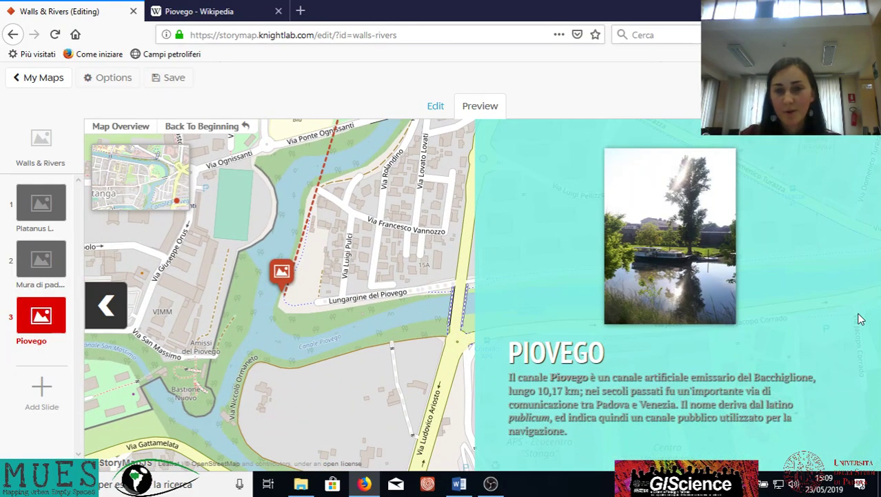
click(439, 106)
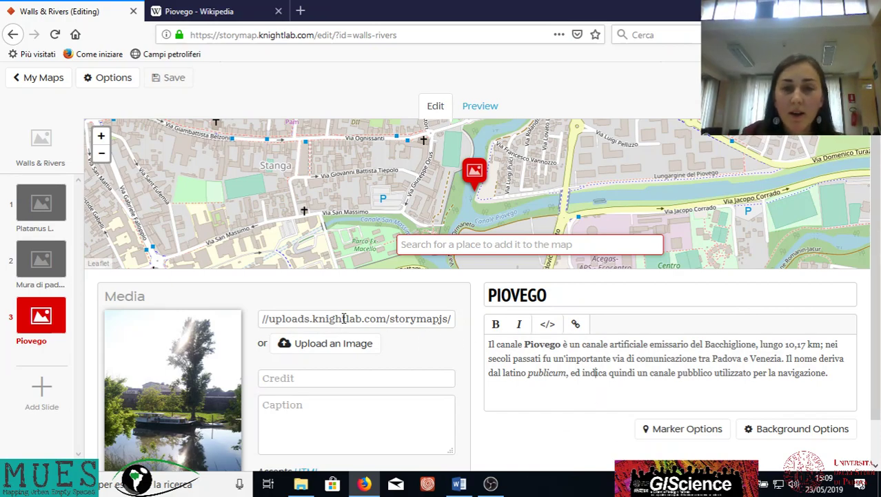
click(465, 109)
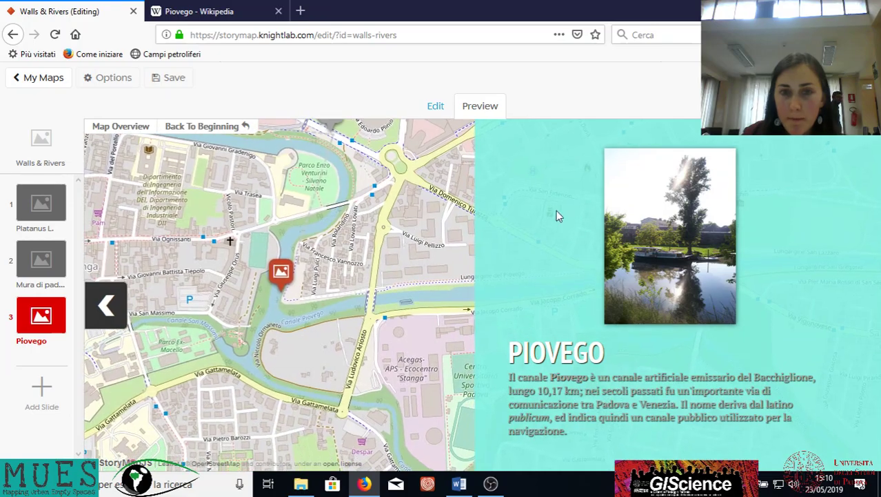
click(436, 106)
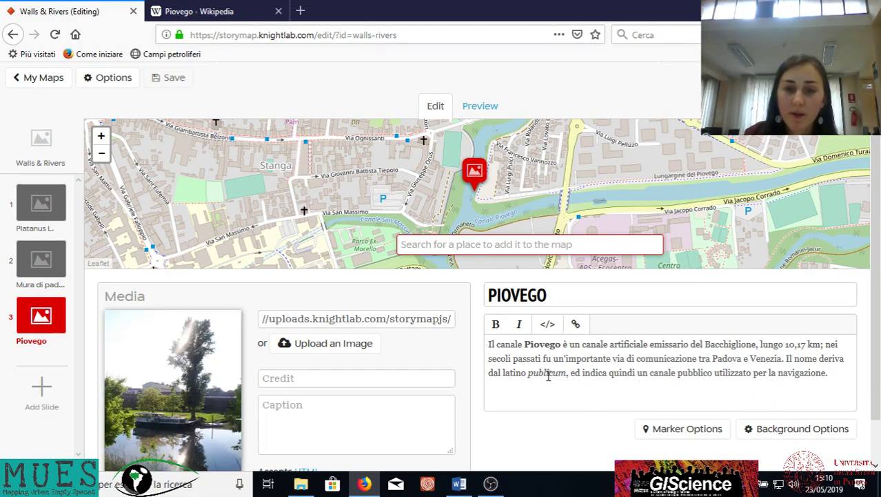
click(38, 207)
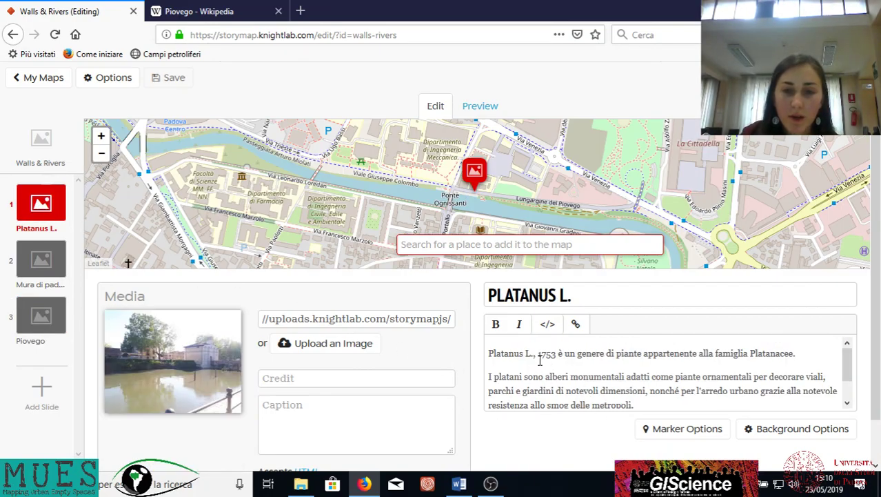
scroll(545, 363, down, 2)
scroll(679, 386, up, 2)
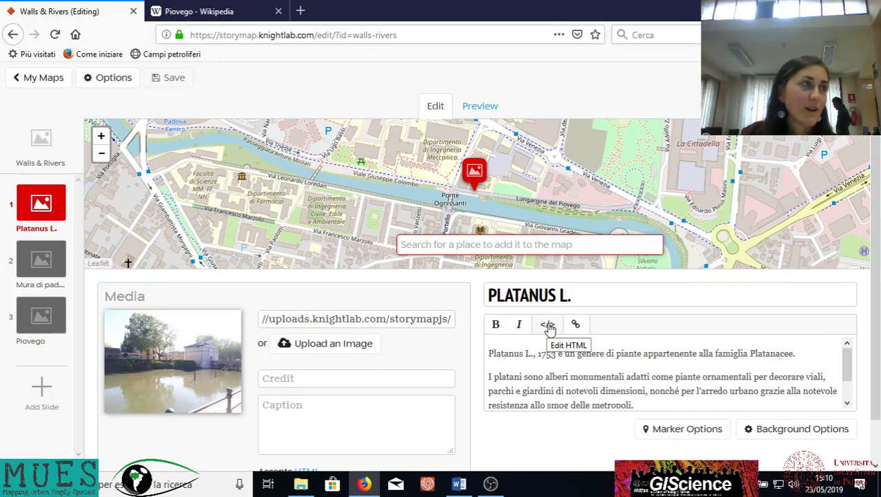
scroll(648, 370, down, 1)
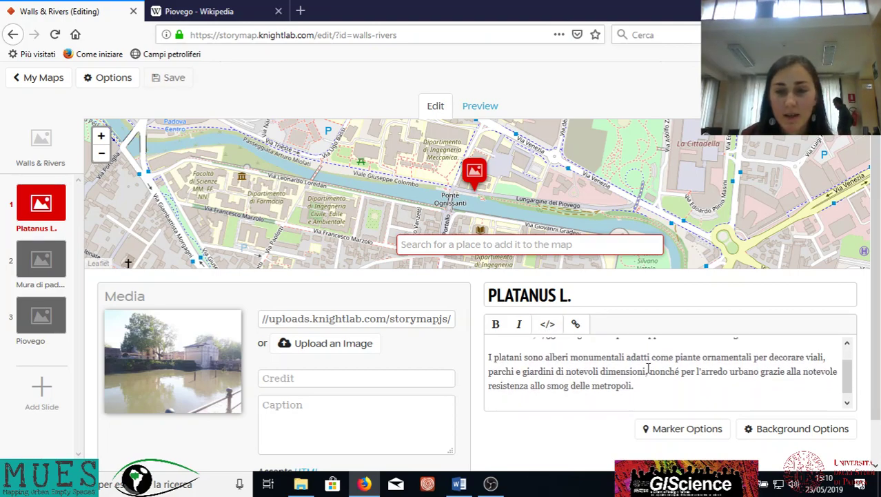
scroll(649, 370, up, 1)
Try the Old Standard font pairing and check it in preview.
click(117, 80)
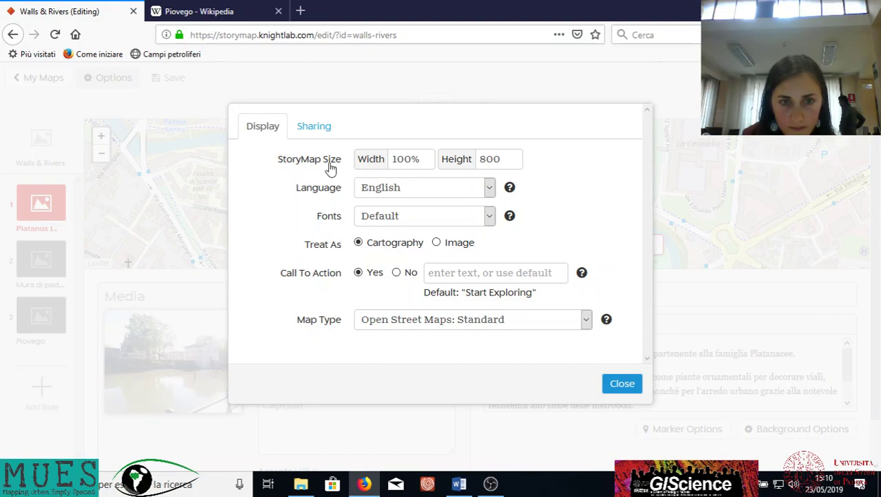
click(489, 218)
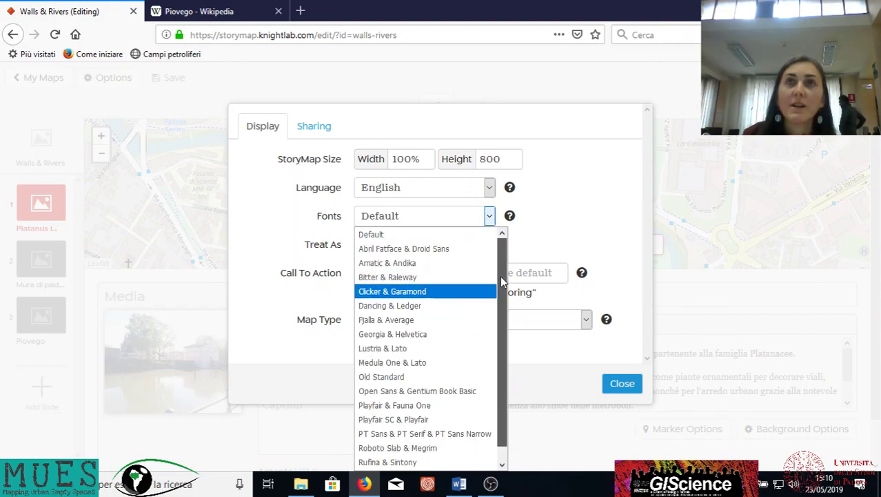
drag(501, 275, 505, 313)
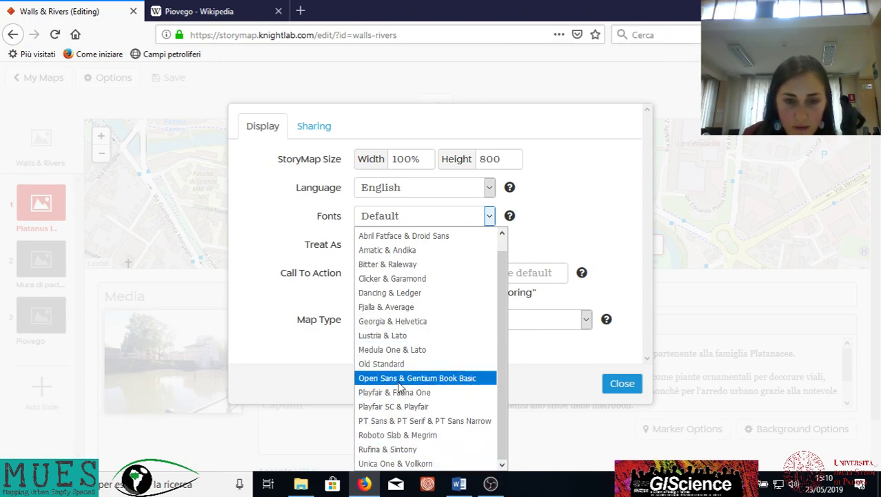
click(407, 364)
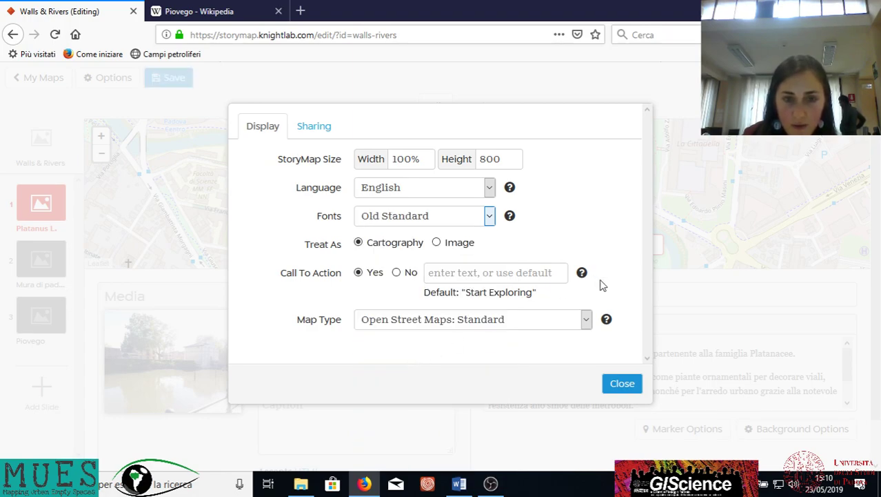
click(621, 384)
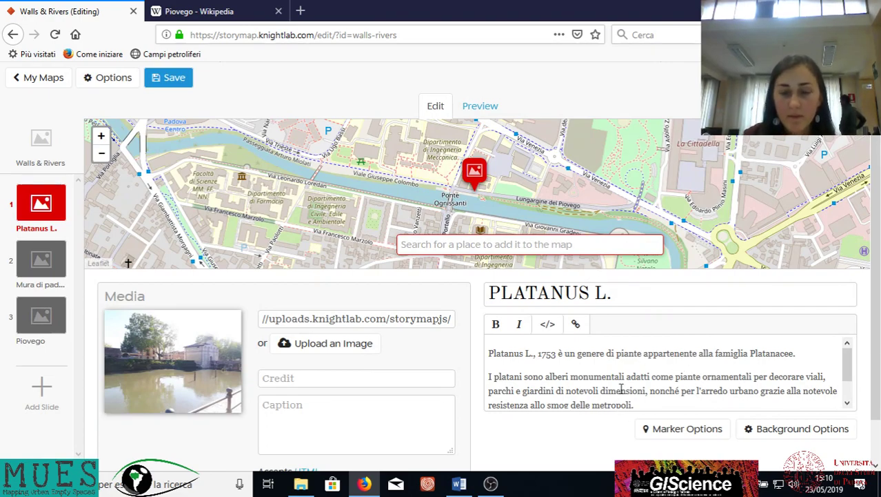
scroll(621, 378, down, 1)
click(480, 106)
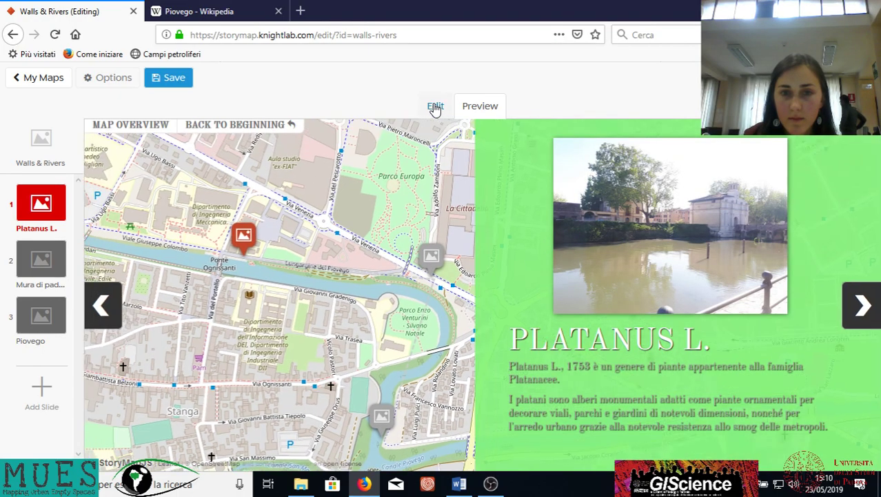
click(436, 105)
Switch the story's font pairing to Dancing & Ledger.
click(107, 77)
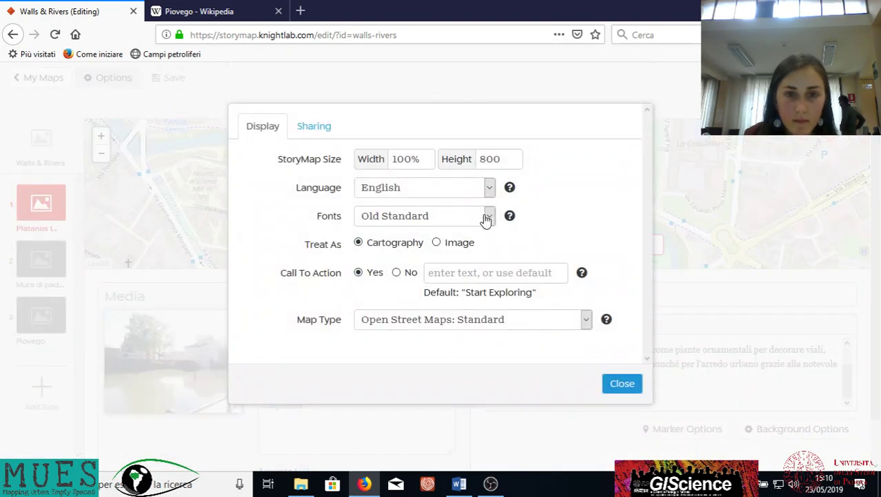
click(489, 216)
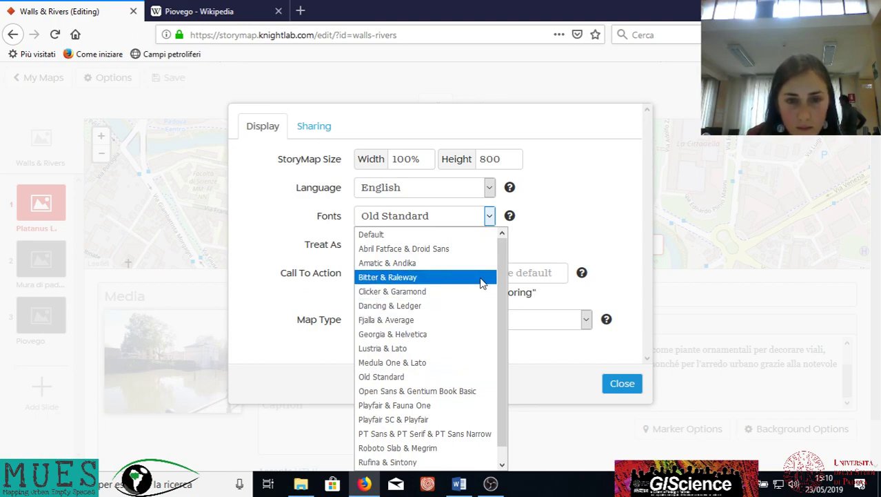
drag(499, 258, 500, 291)
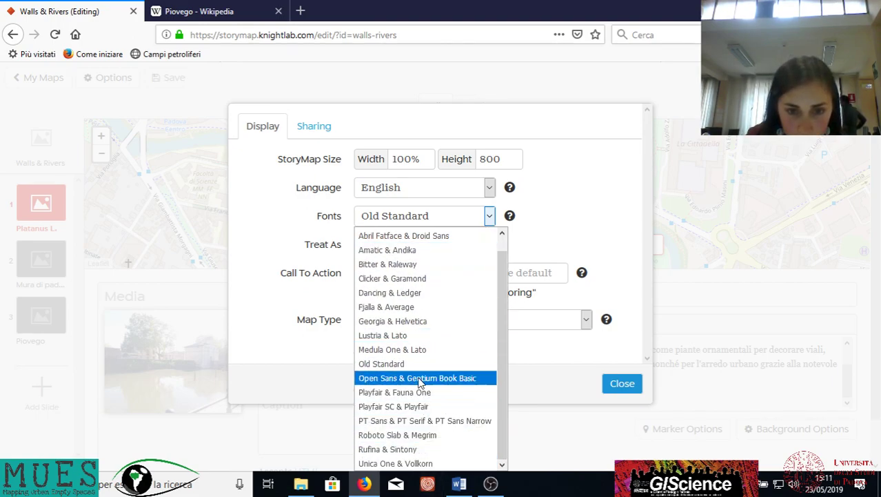
click(423, 293)
click(623, 384)
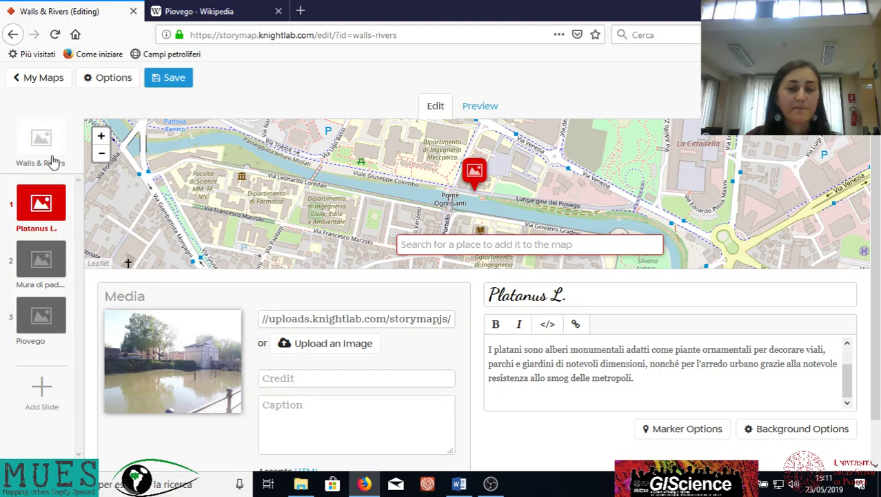
drag(642, 390, 591, 378)
click(41, 259)
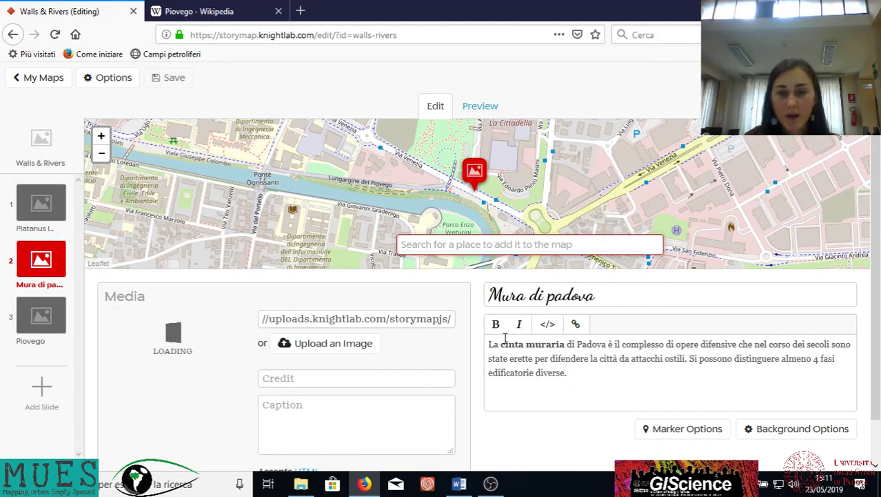
click(38, 312)
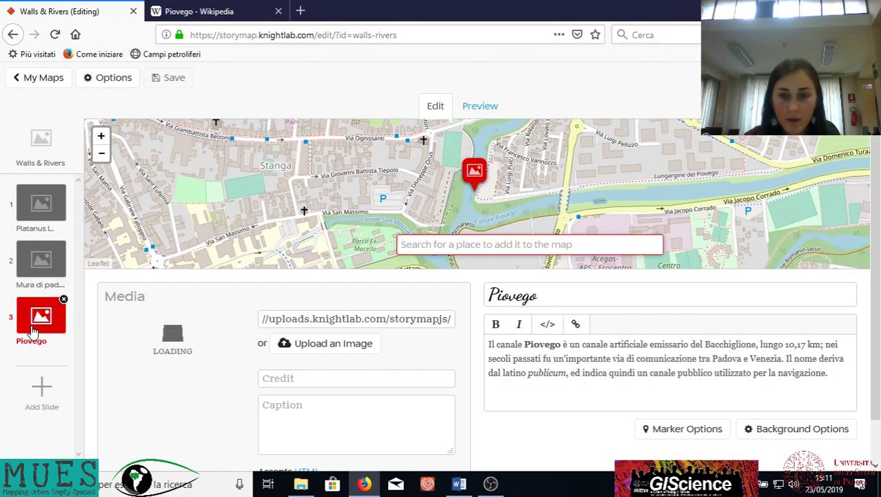
click(477, 109)
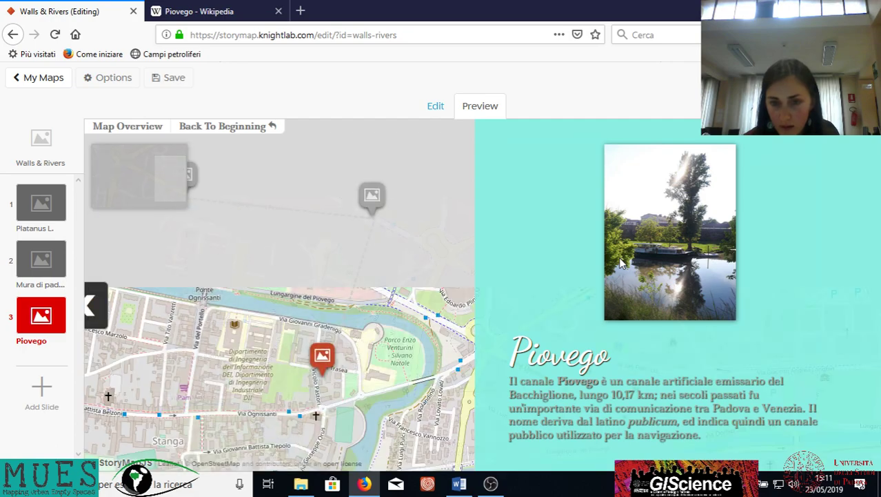
click(433, 104)
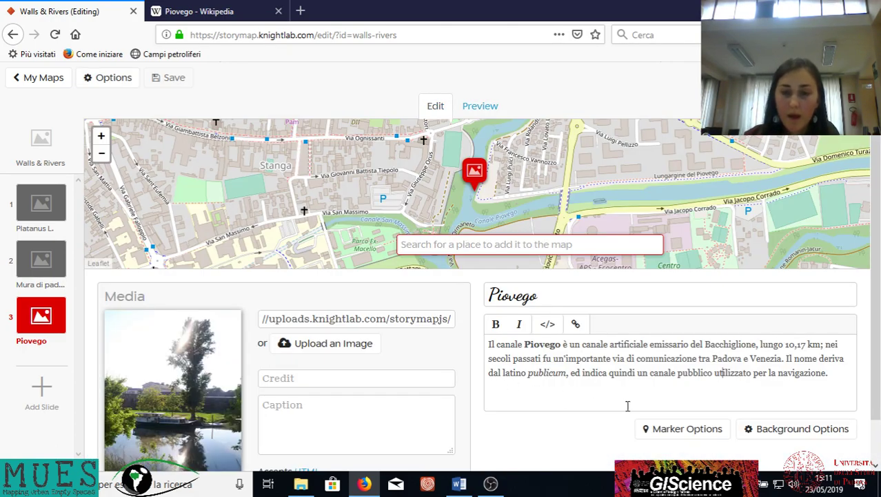
click(38, 203)
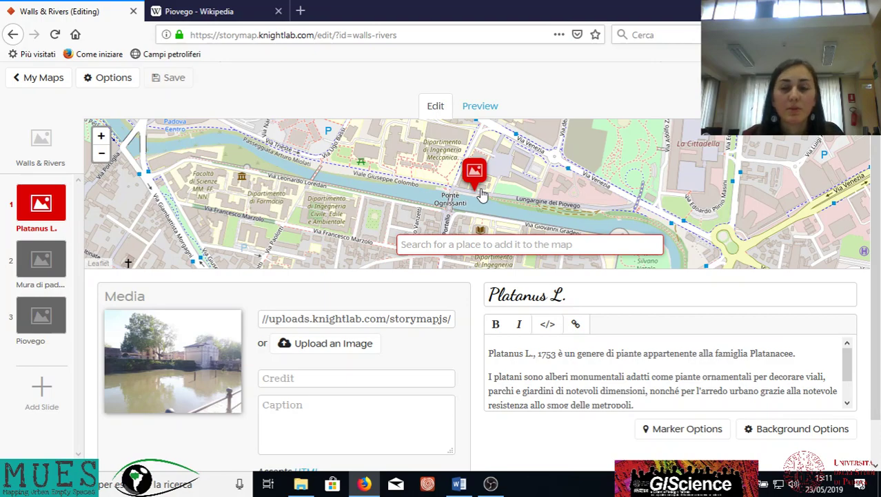
Upload River from the Walls & Rivers folder as Platanus L.'s marker, then select Mura di padova.
click(665, 427)
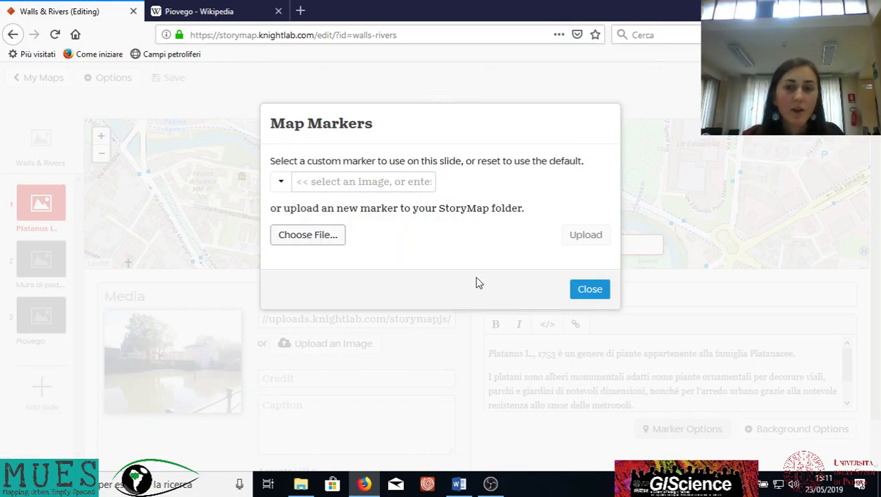
click(592, 290)
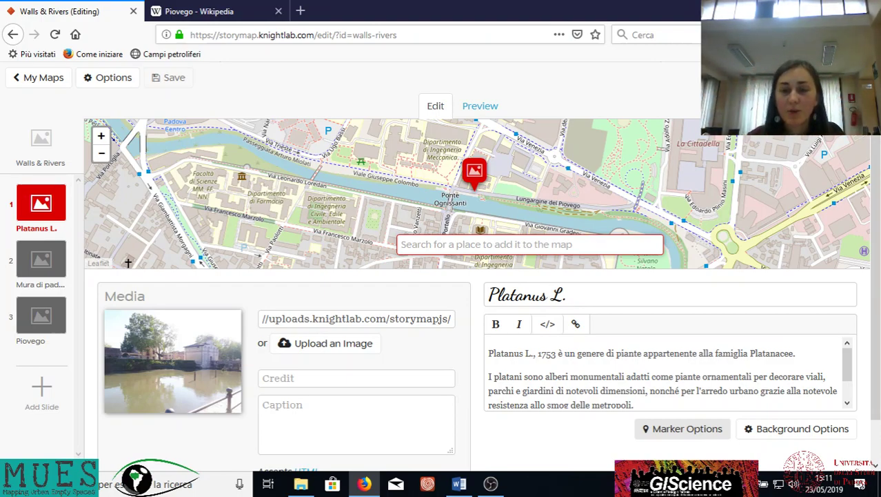
click(663, 432)
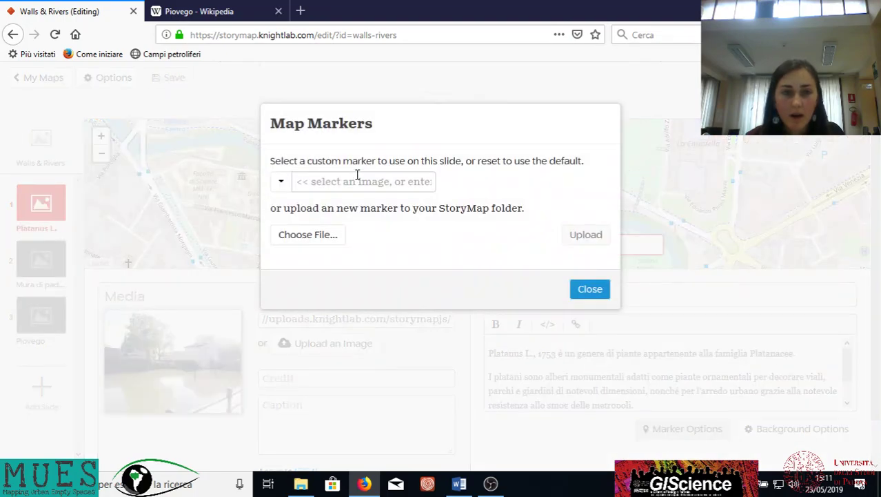
click(319, 241)
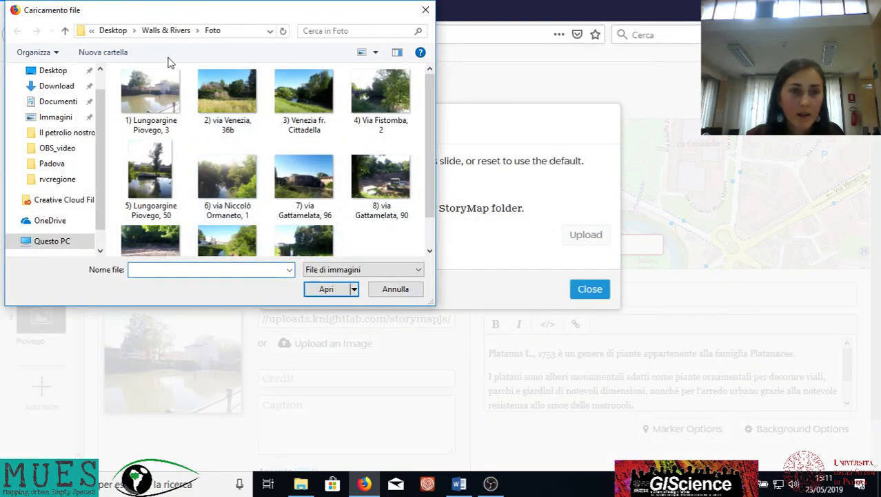
click(152, 33)
click(403, 118)
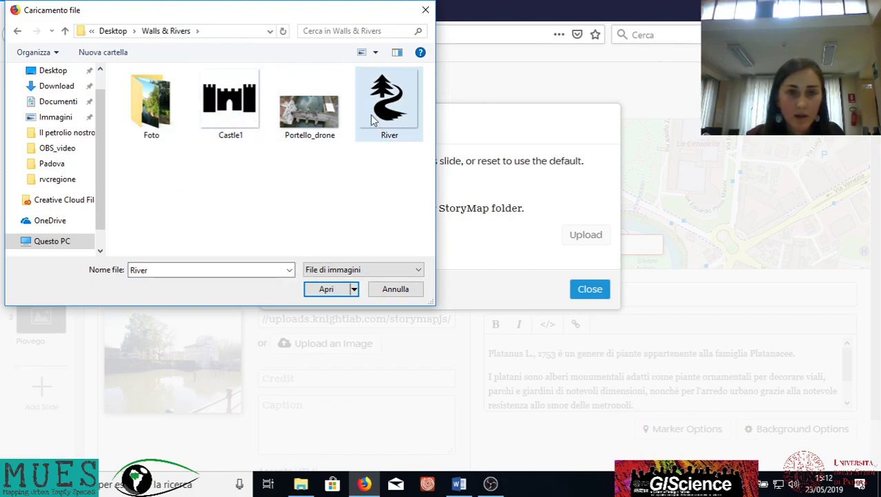
click(331, 165)
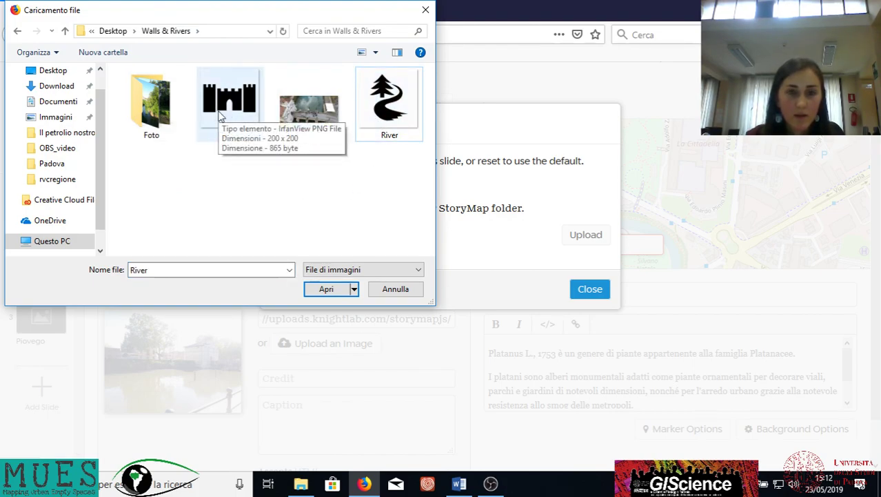
double_click(399, 112)
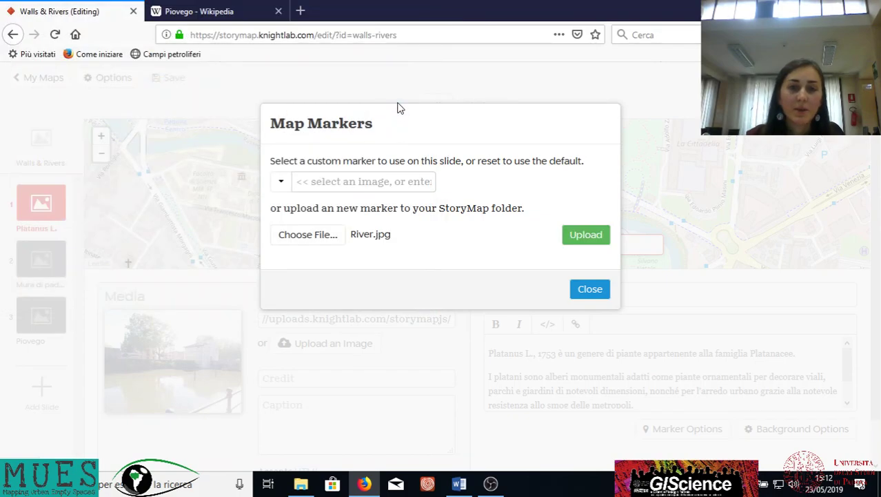
click(589, 237)
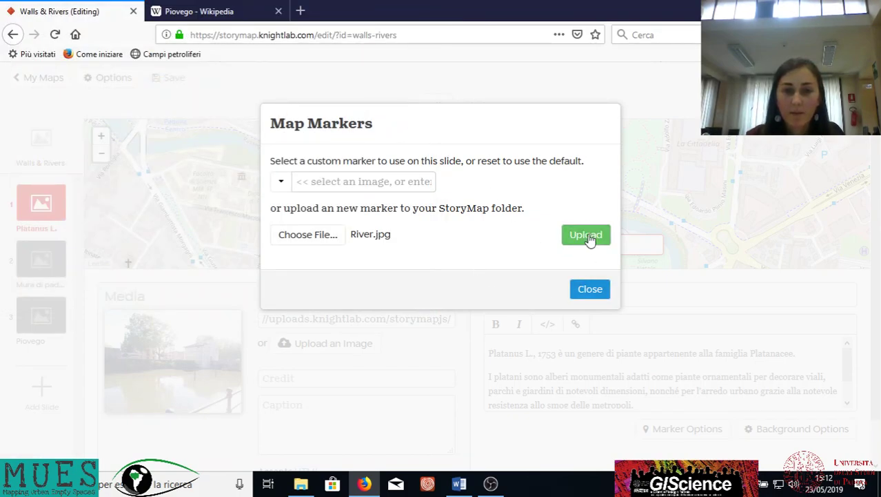
click(591, 289)
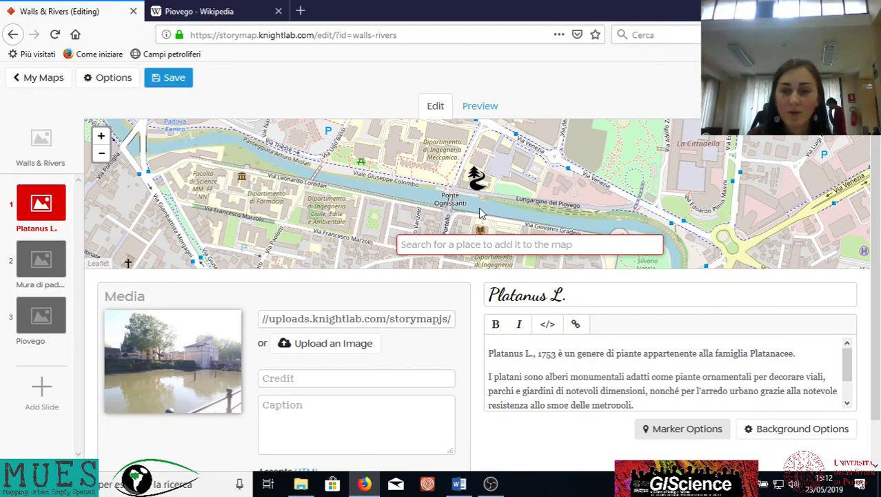
click(41, 261)
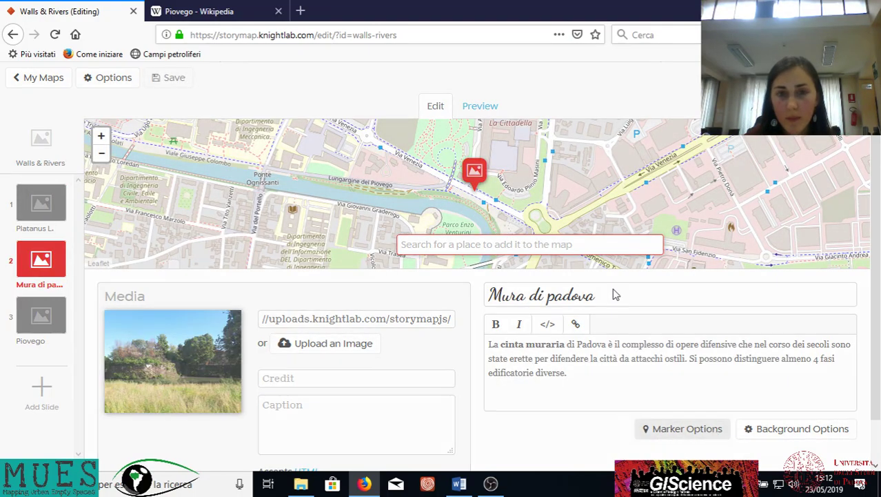
Upload the Castle1 icon image as the Mura di Padova slide's custom marker.
click(713, 429)
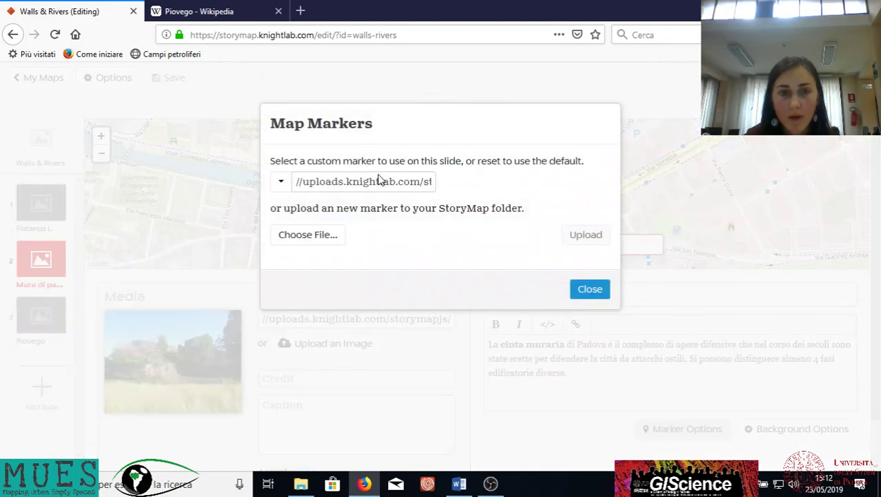
click(316, 238)
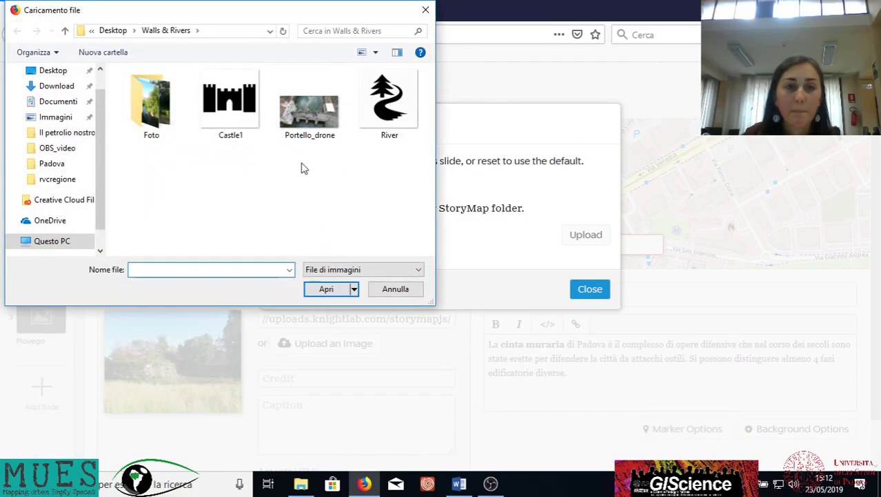
drag(298, 16, 450, 69)
click(391, 162)
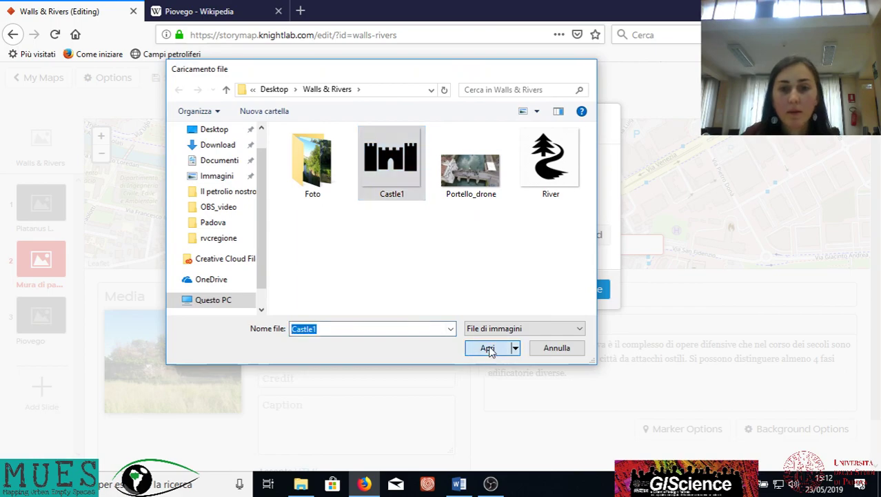
click(487, 348)
click(581, 240)
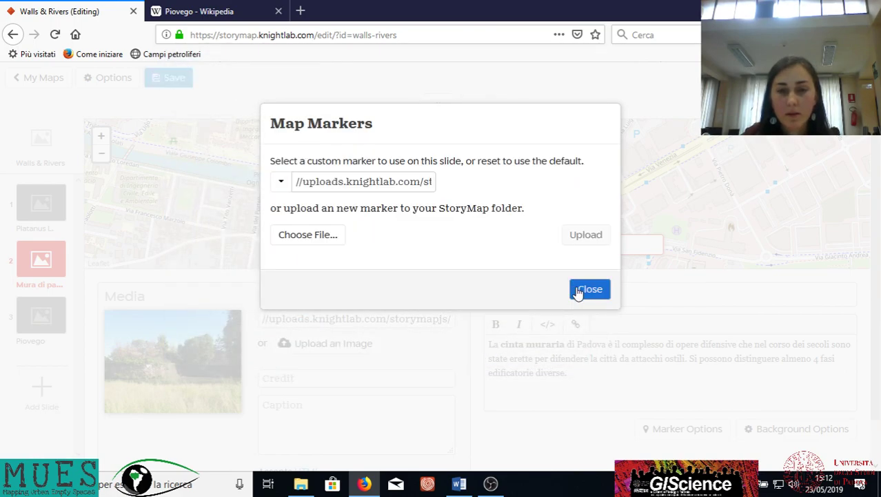
click(584, 291)
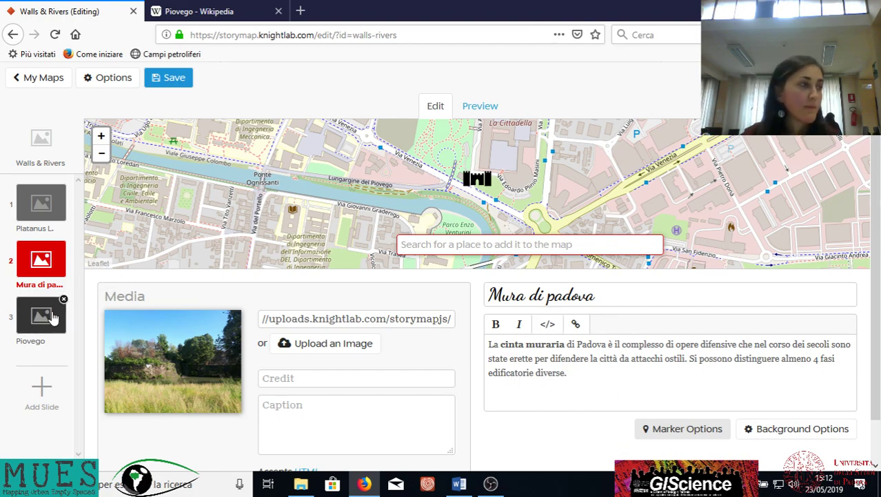
Upload River.jpg as the Piovego slide's marker and save the story.
click(54, 317)
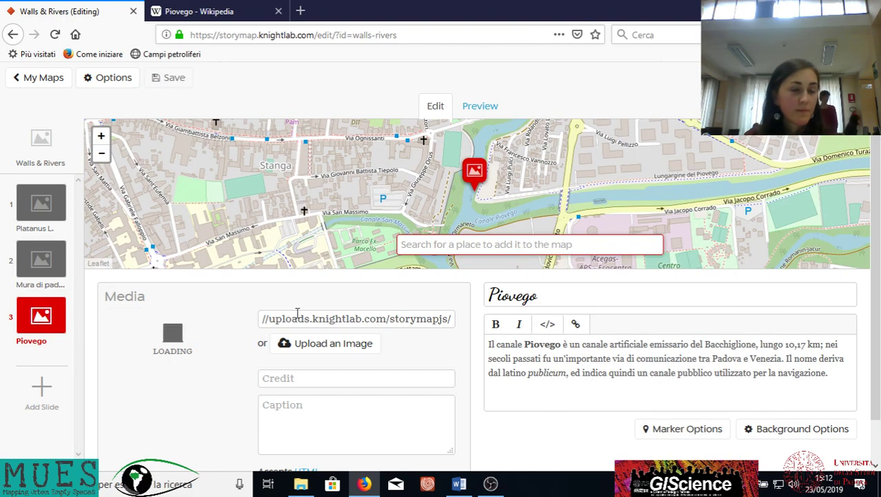
click(697, 431)
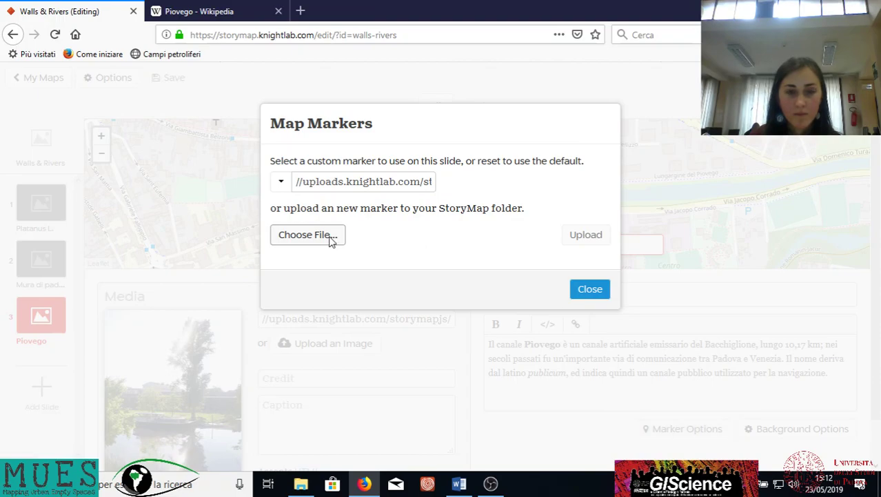
click(329, 236)
click(563, 190)
click(496, 348)
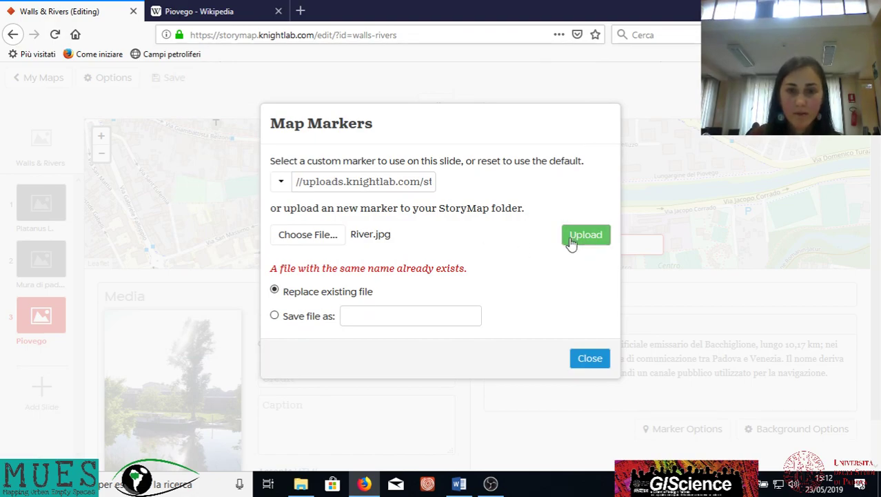
click(571, 239)
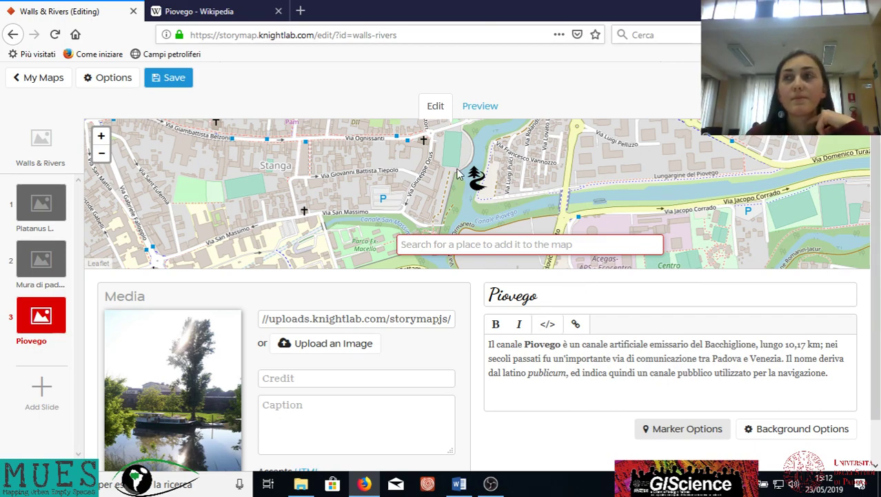
click(167, 78)
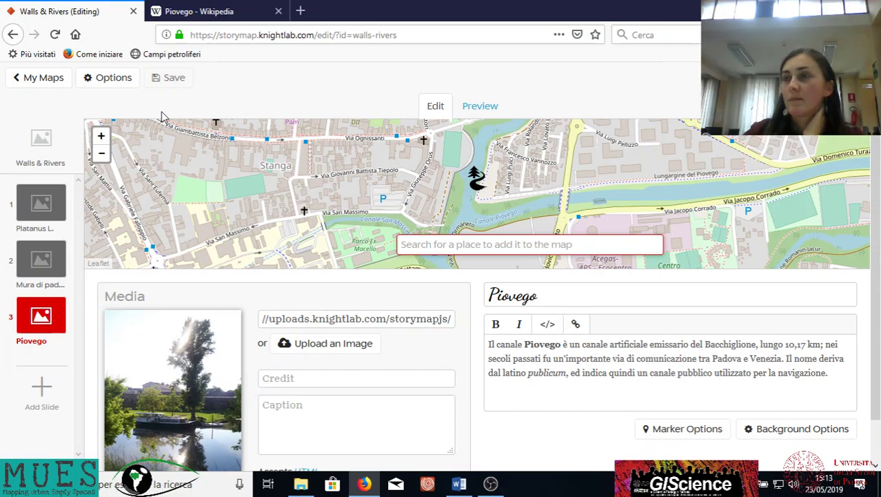
Glance at the story options, then browse the Platanus L., Mura di padova and Piovego slides.
click(100, 78)
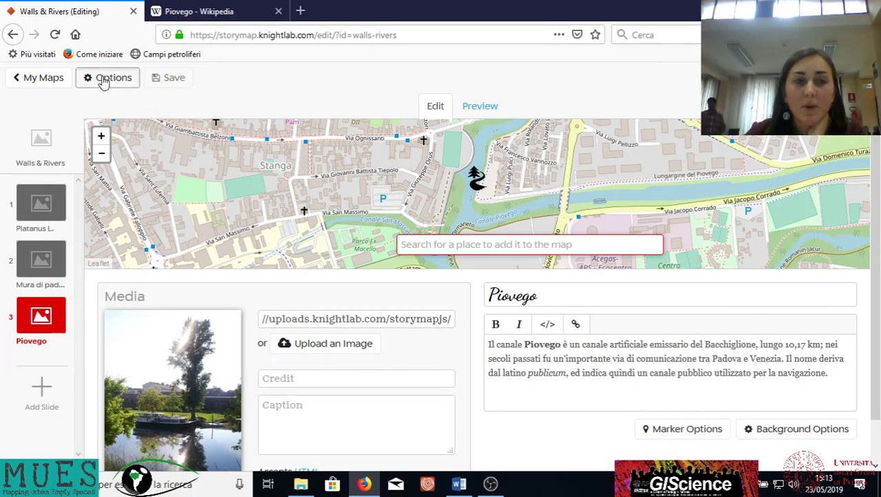
click(622, 384)
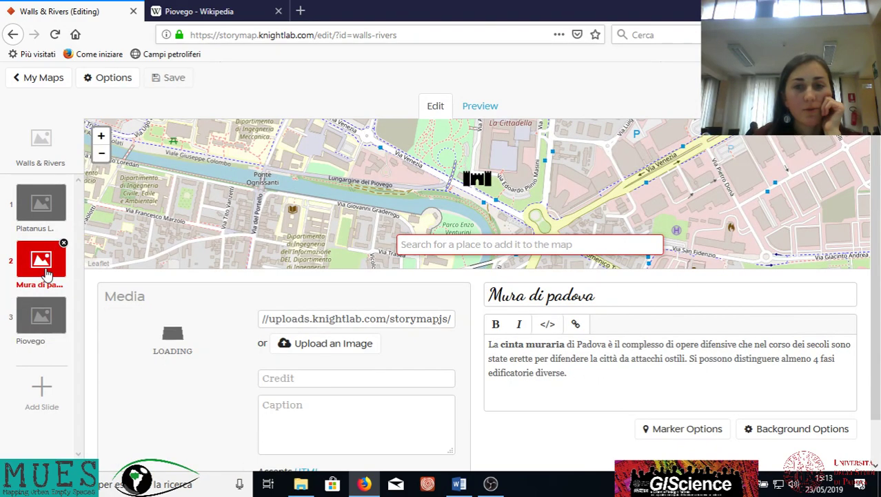
click(40, 210)
click(42, 261)
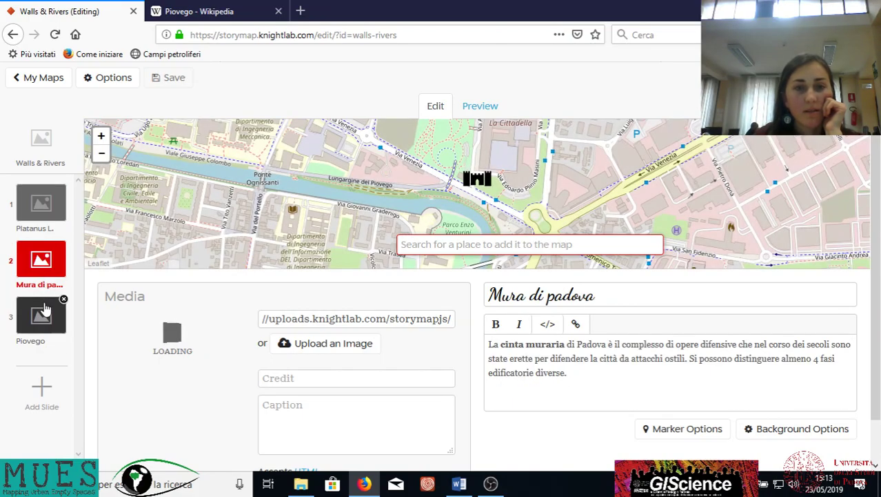
click(43, 307)
click(45, 201)
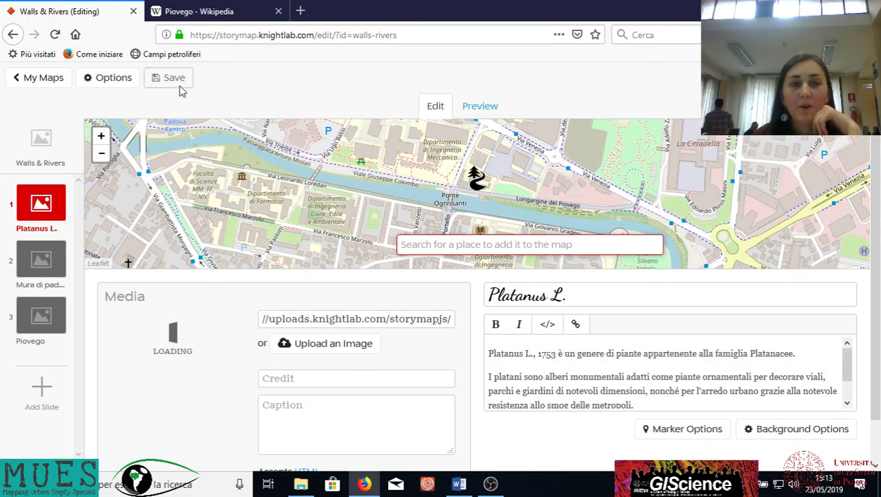
Switch the story's map type to Stamen Maps: Watercolor and view the result.
click(110, 78)
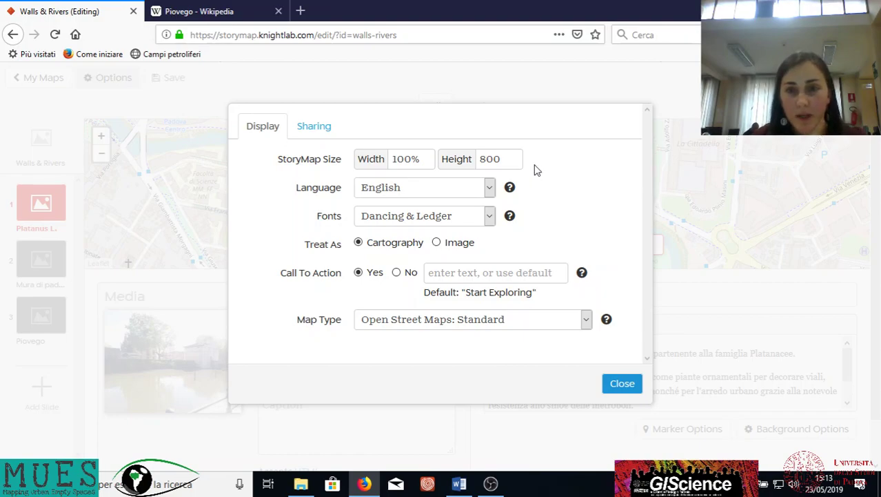
click(576, 321)
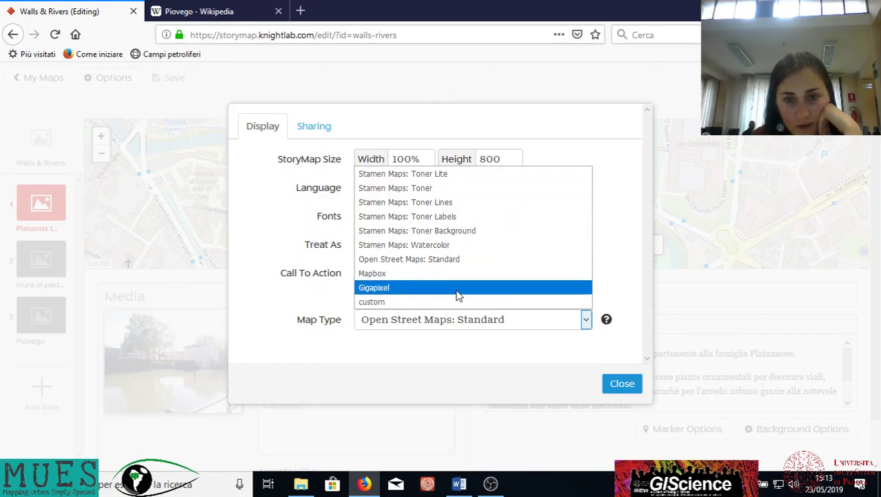
click(464, 245)
click(630, 383)
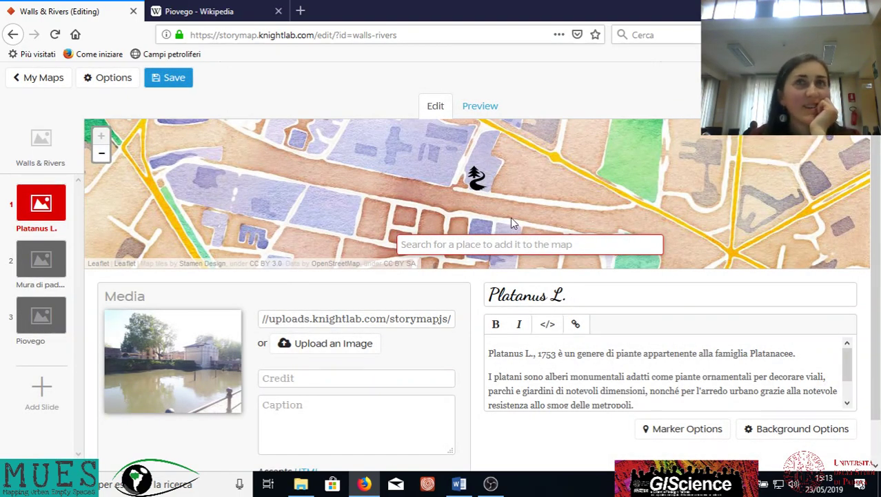
Try the Stamen Maps: Toner Background style, then revert the map type to Watercolor.
click(113, 78)
click(585, 318)
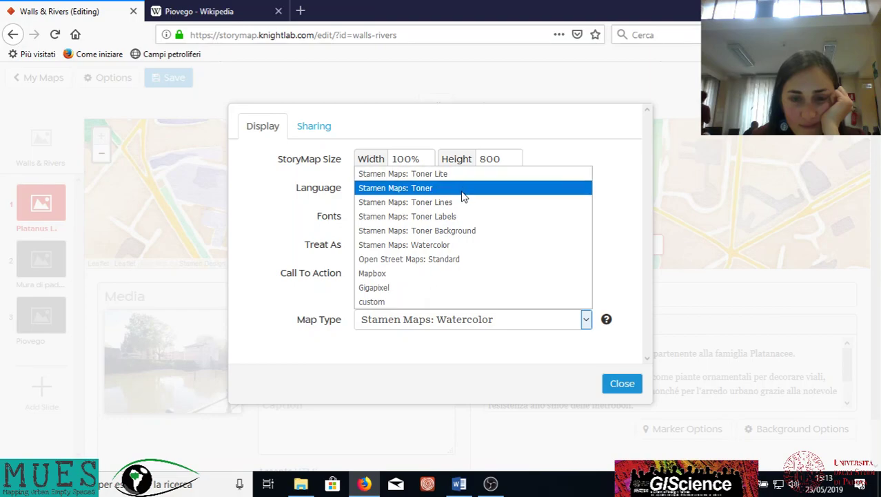
click(469, 231)
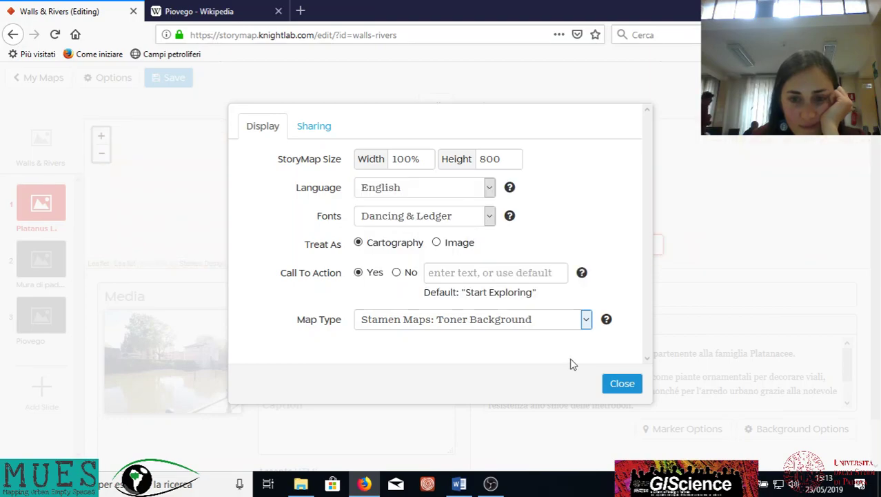
click(617, 383)
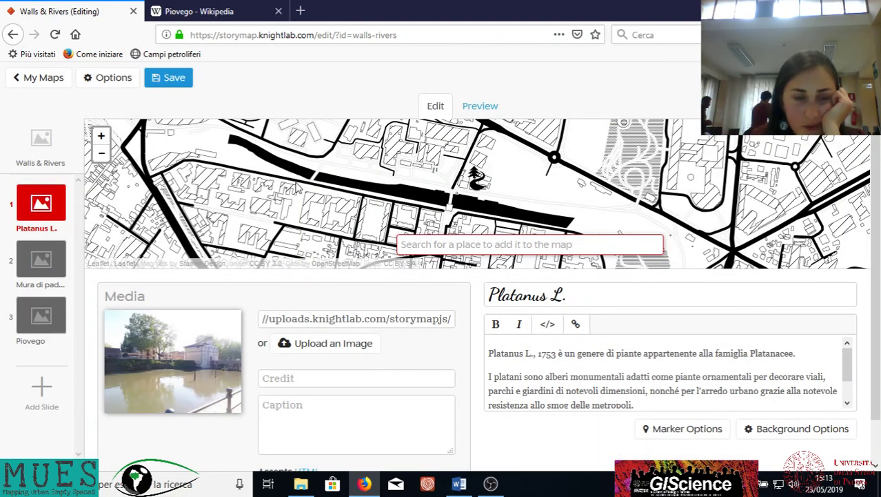
click(108, 78)
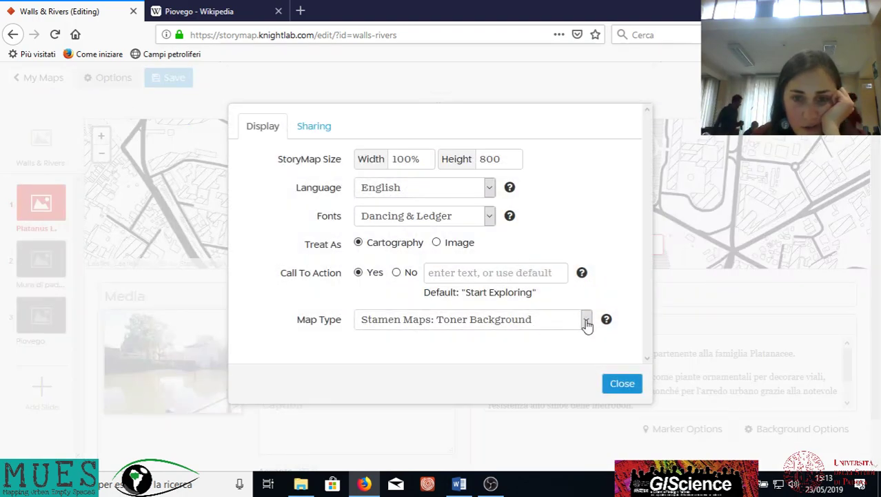
click(586, 325)
click(456, 242)
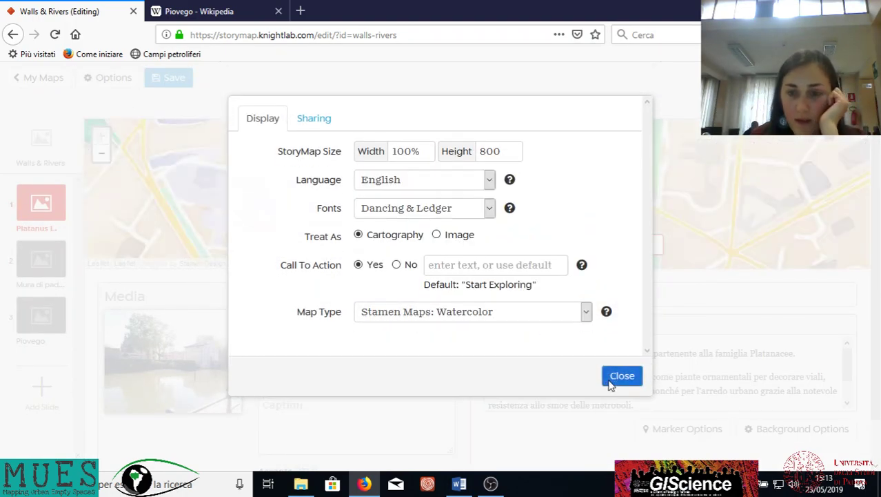
click(621, 377)
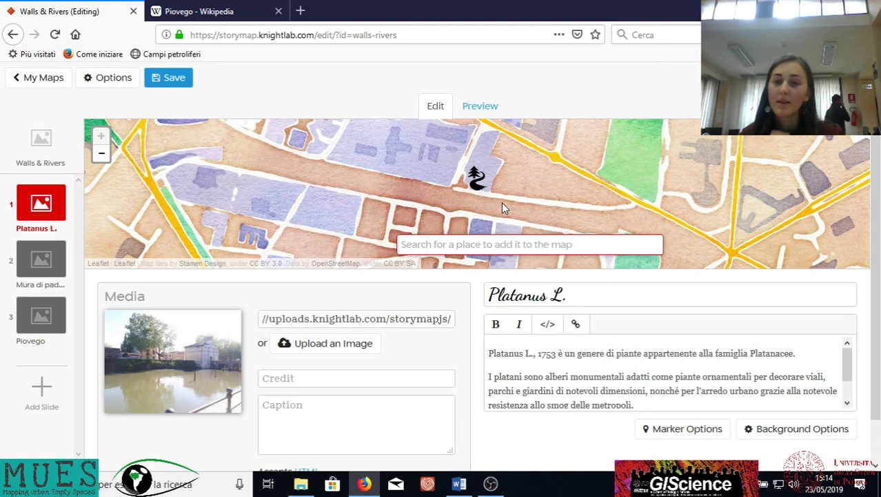
Browse the title, Platanus L. and Mura di padova slides, check the options, and preview Mura di padova.
click(41, 145)
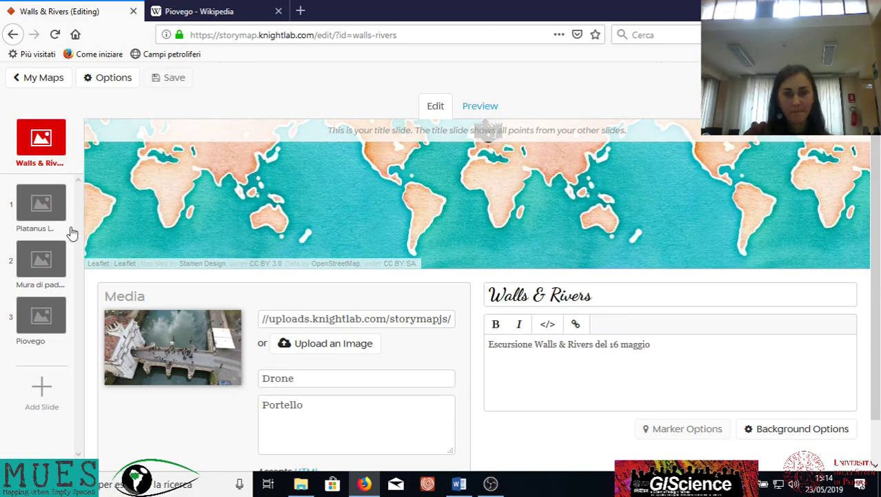
click(44, 216)
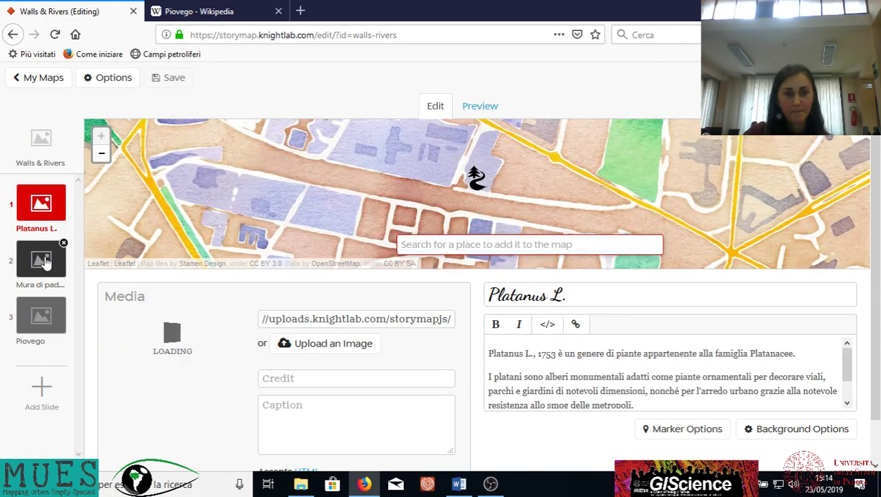
click(44, 263)
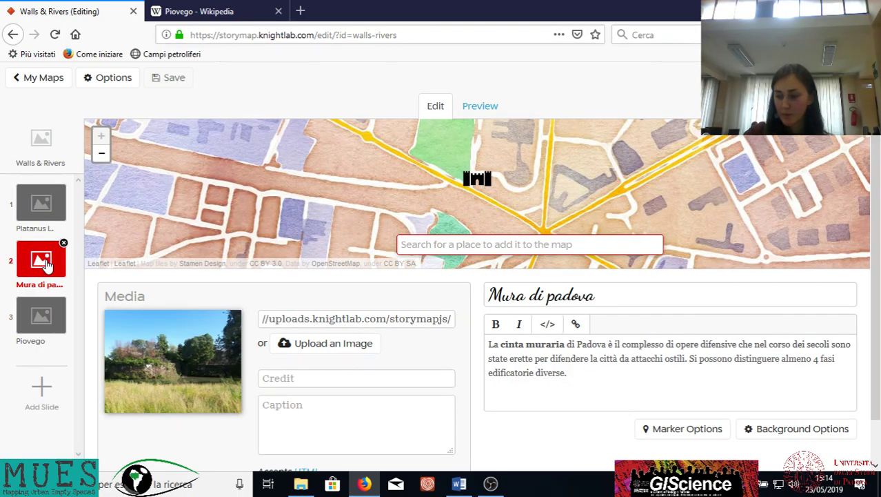
click(111, 79)
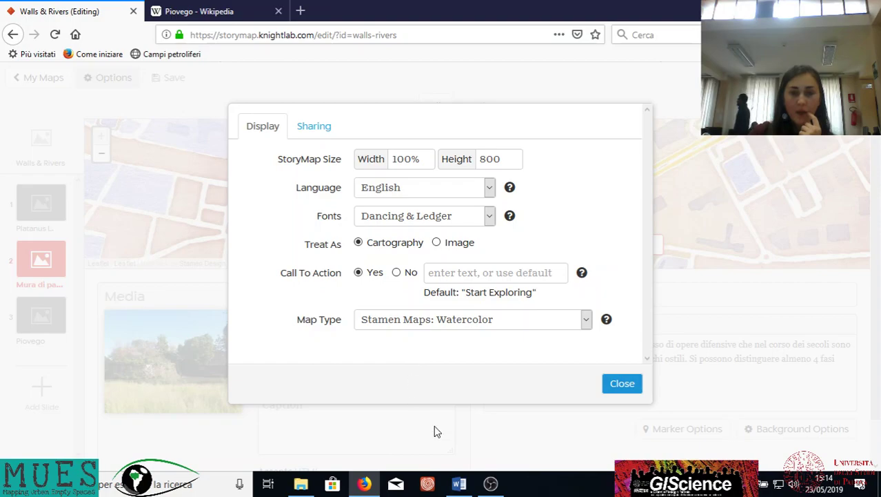
click(629, 383)
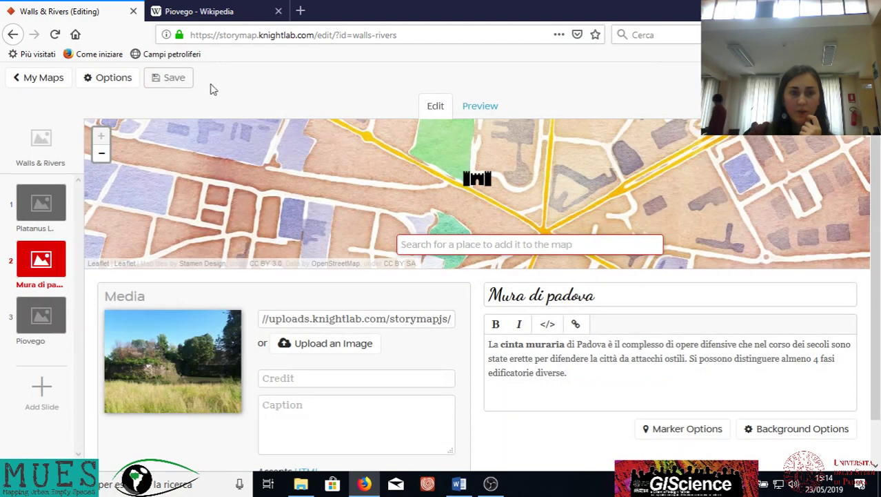
click(482, 105)
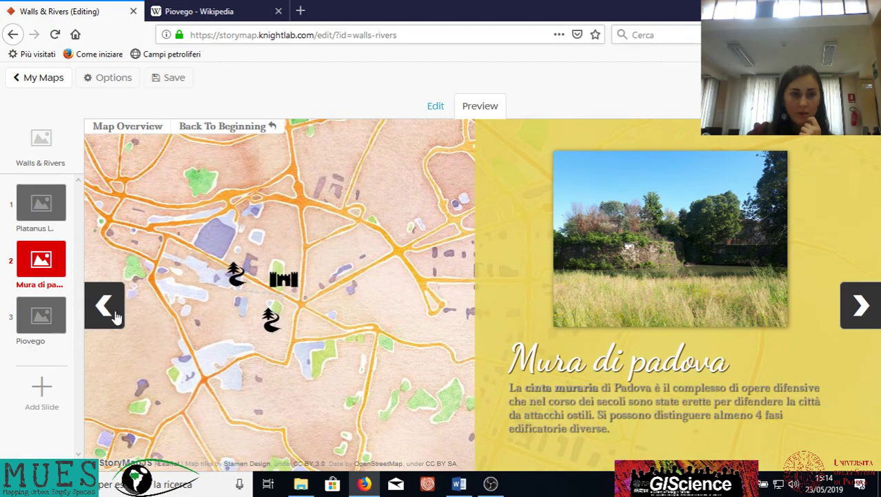
In preview, go back to the title slide, start the story at Platanus L., and return to editing.
click(115, 312)
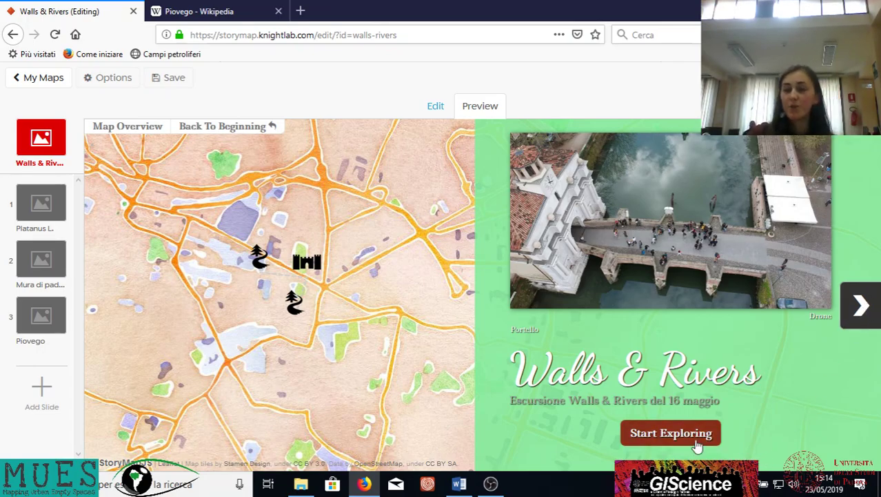
click(697, 445)
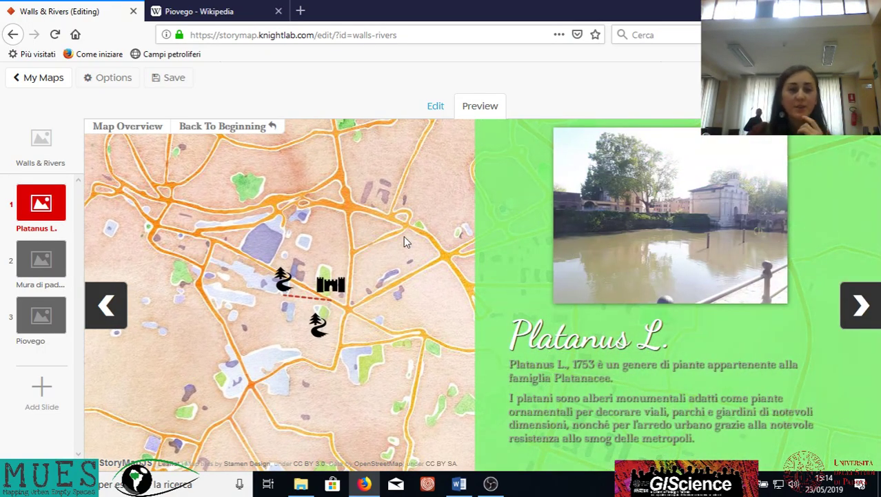
click(433, 106)
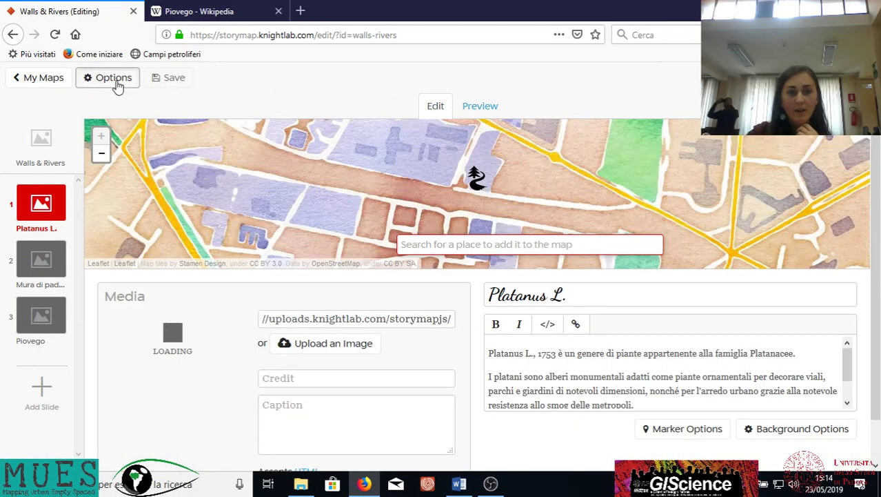
Enter 'Inizia il viaggi' as the custom Call To Action text, correcting a typo.
click(108, 77)
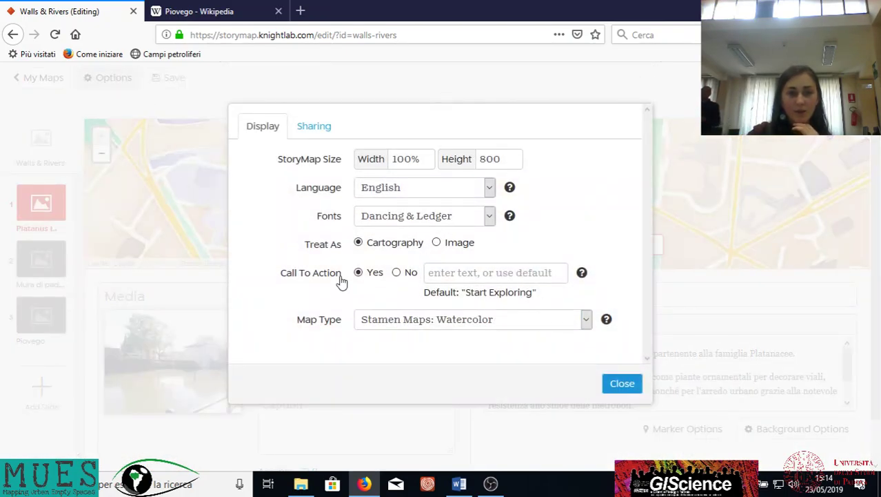
click(480, 278)
text(Inizia il vi)
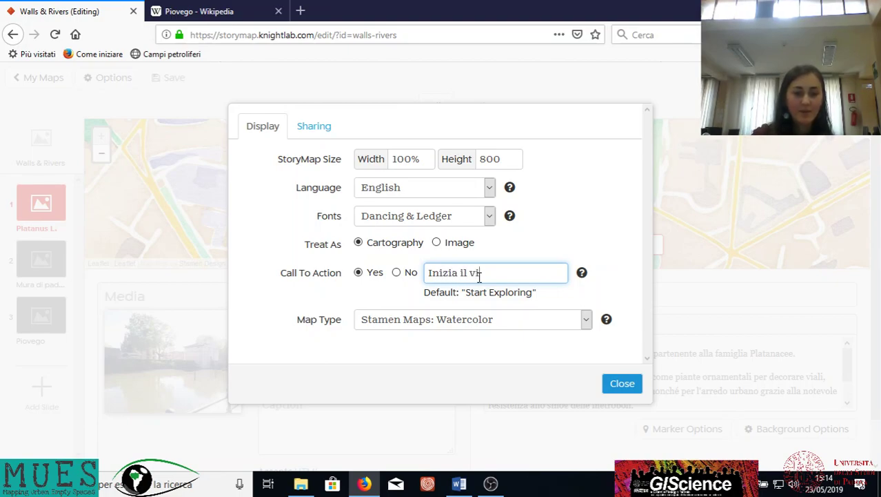
key(BackSpace)
key(BackSpace)
text(aggio)
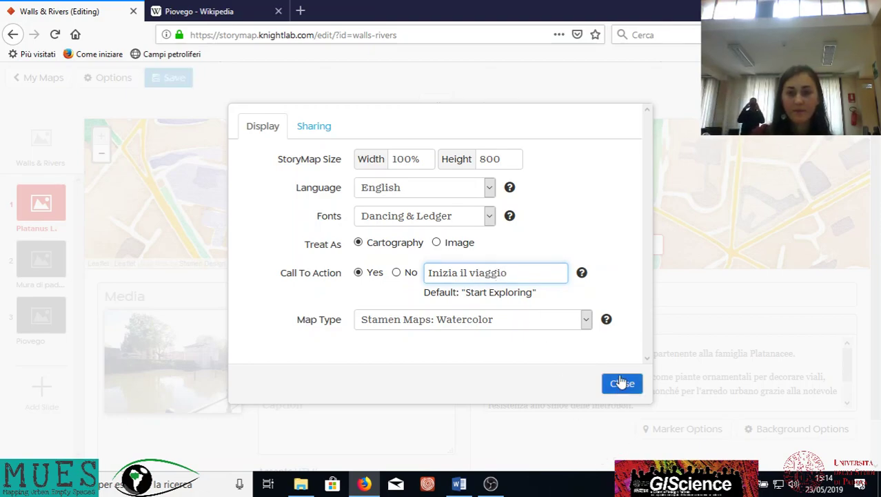
Apply the 'Inizia il viaggio' call-to-action, test it from the title slide in preview, then reopen the options.
click(623, 382)
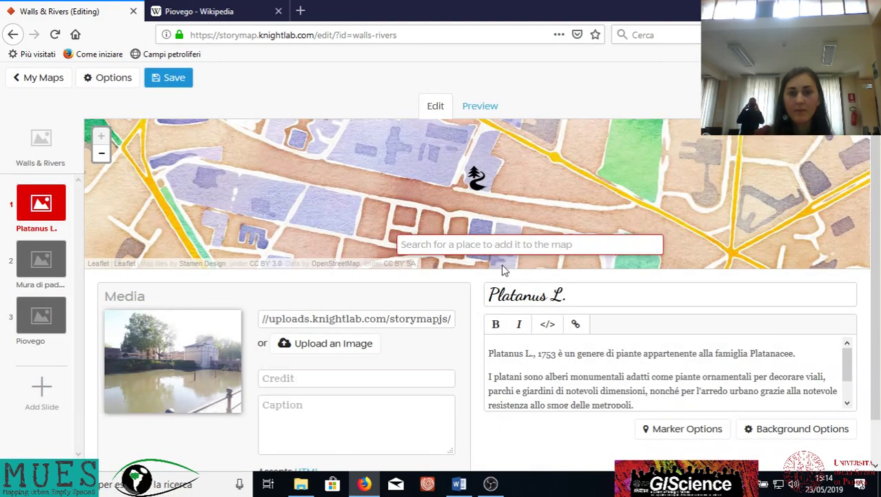
click(479, 108)
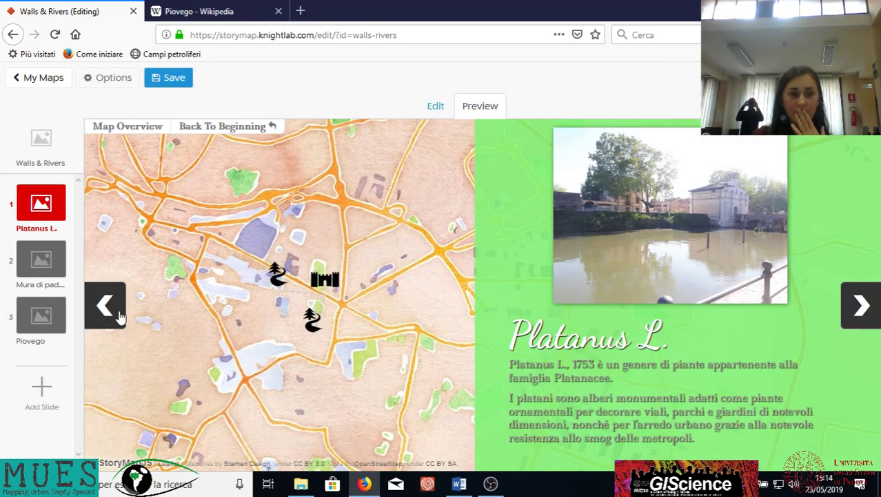
click(103, 309)
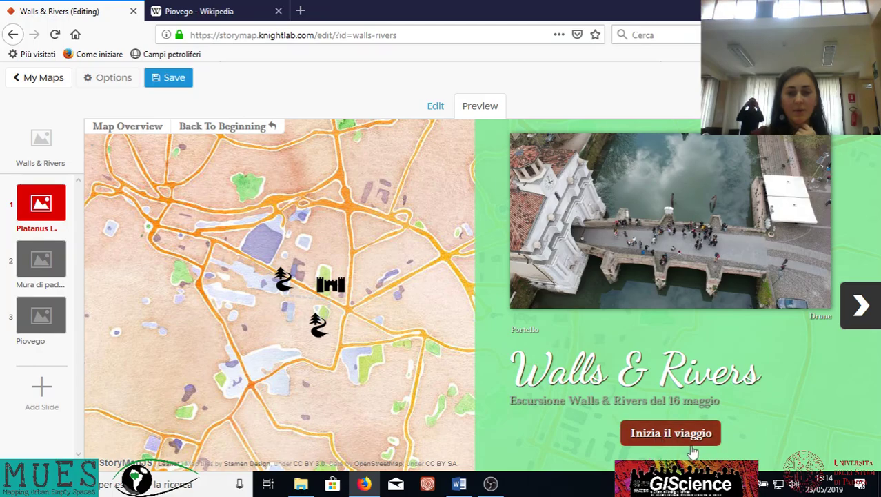
click(691, 441)
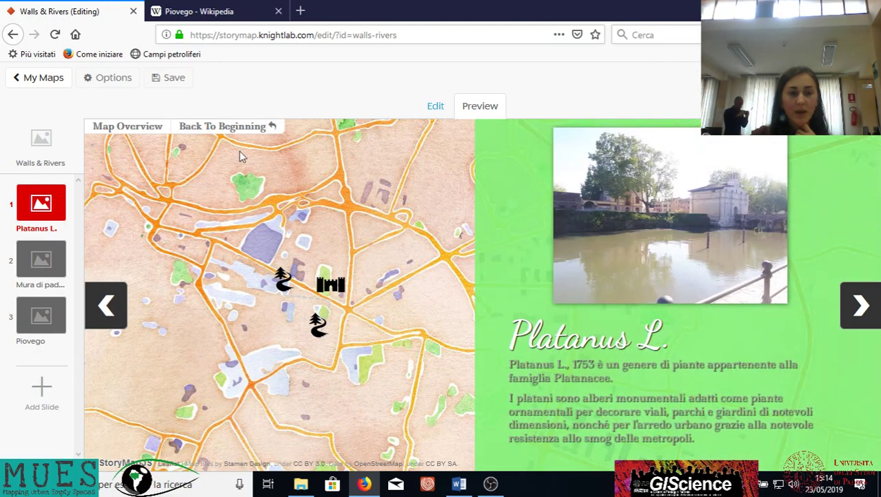
click(440, 103)
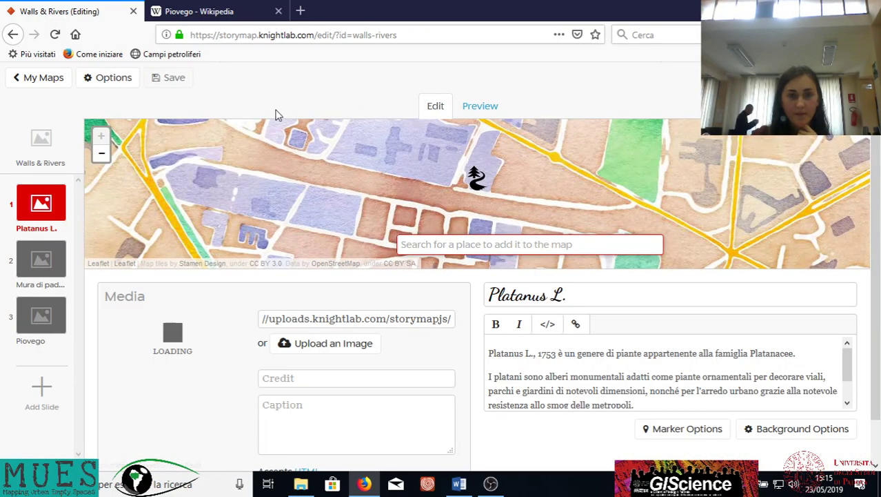
click(114, 80)
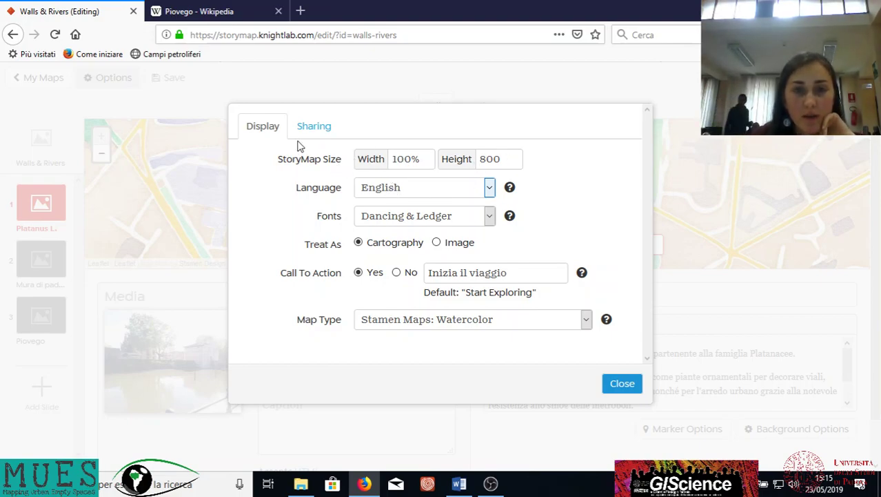
Close the story options after checking Sharing, save with the Walls & Rivers title slide selected, and preview.
click(316, 131)
click(267, 129)
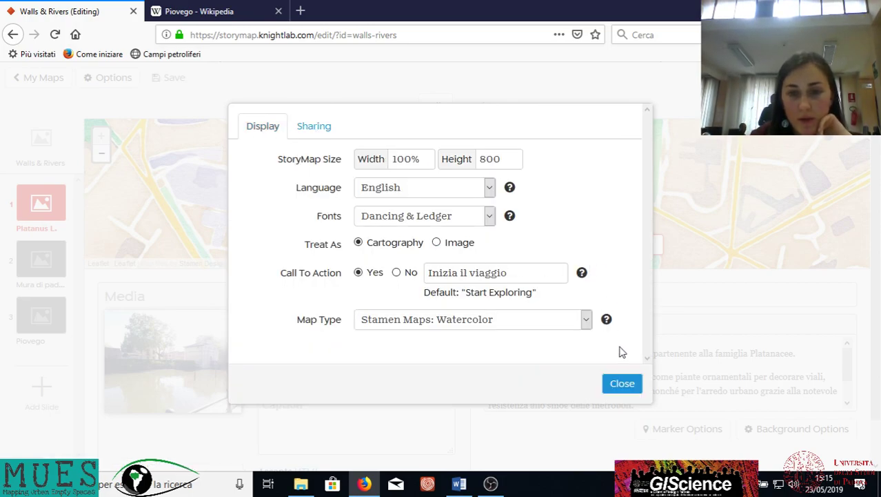
click(623, 384)
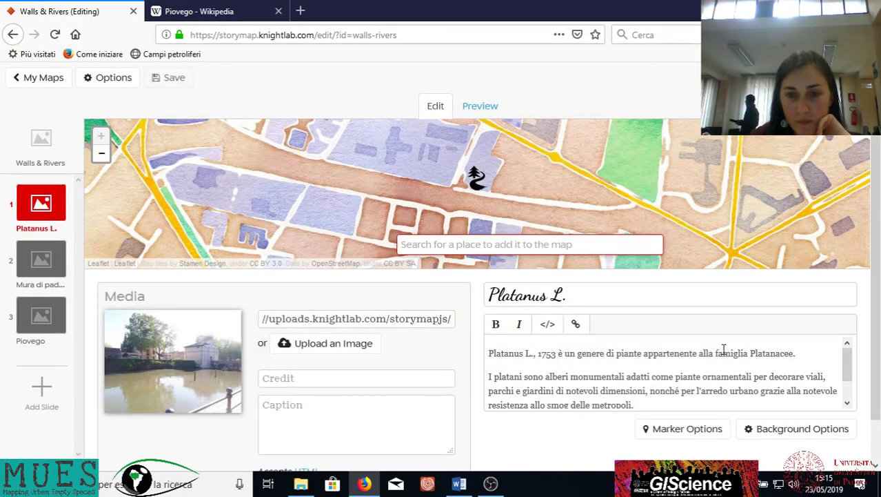
click(40, 139)
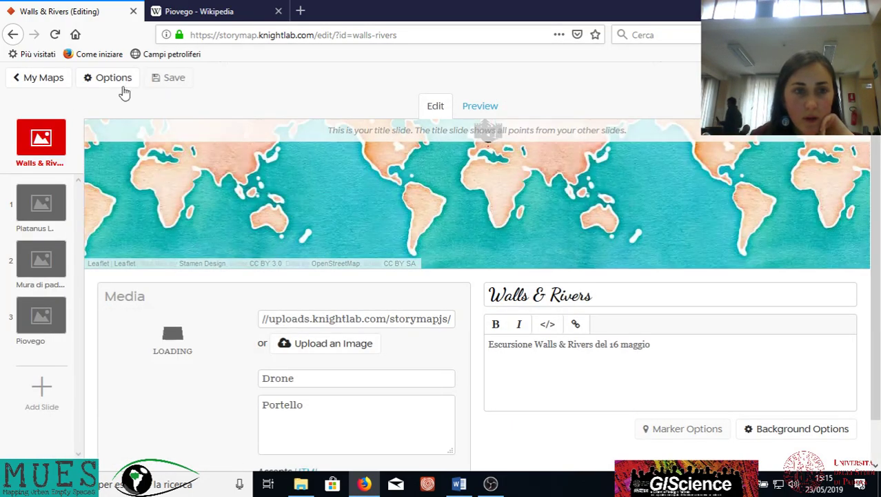
click(170, 81)
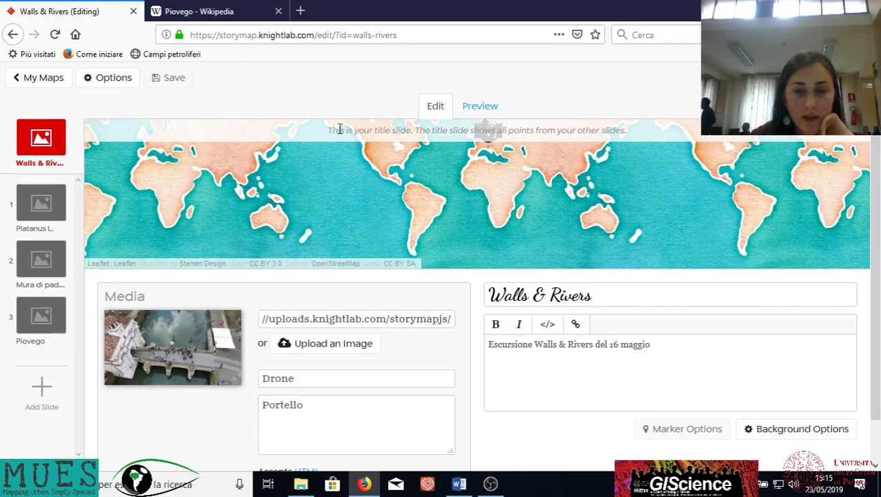
click(480, 108)
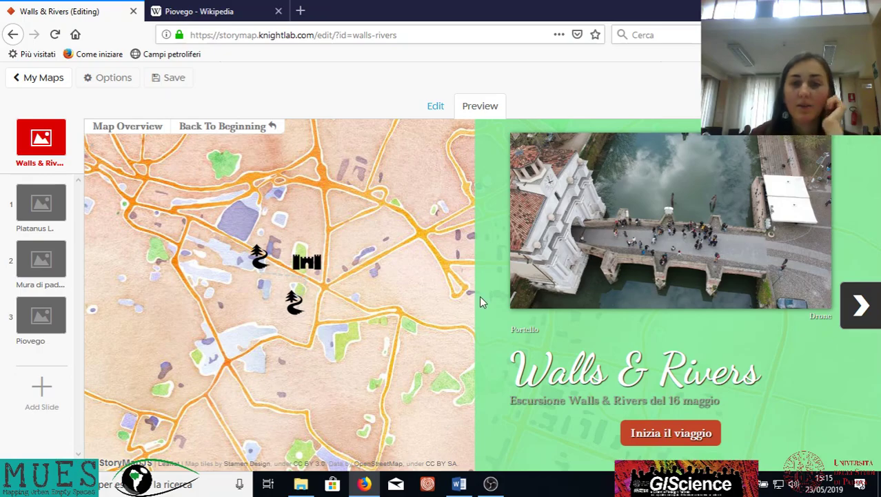
Move between the title, Platanus L. and Mura di padova slides while zooming and panning the watercolor map.
click(663, 431)
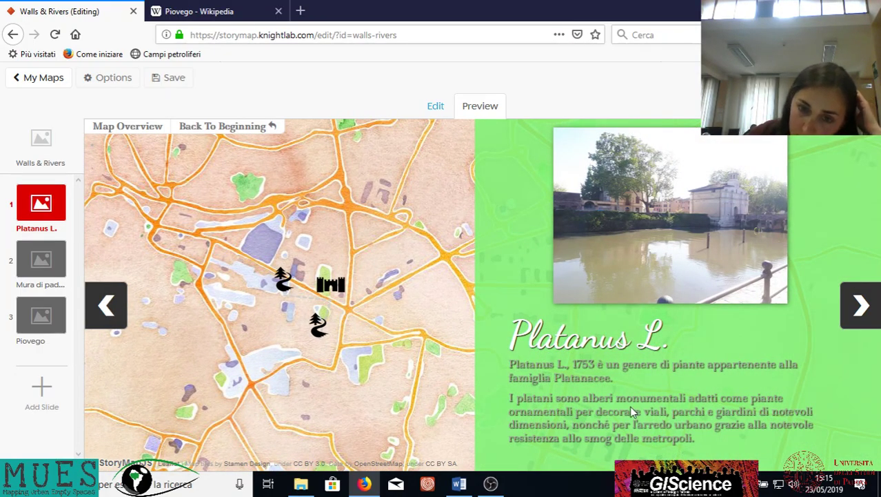
click(861, 306)
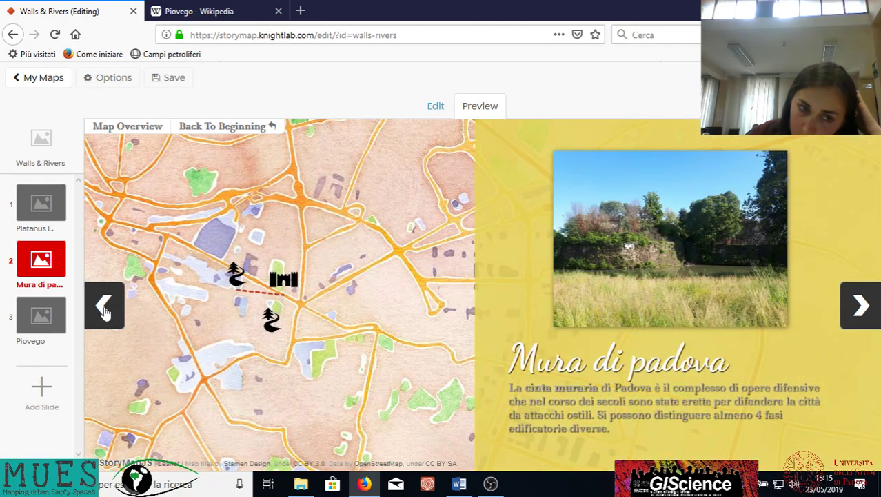
click(103, 311)
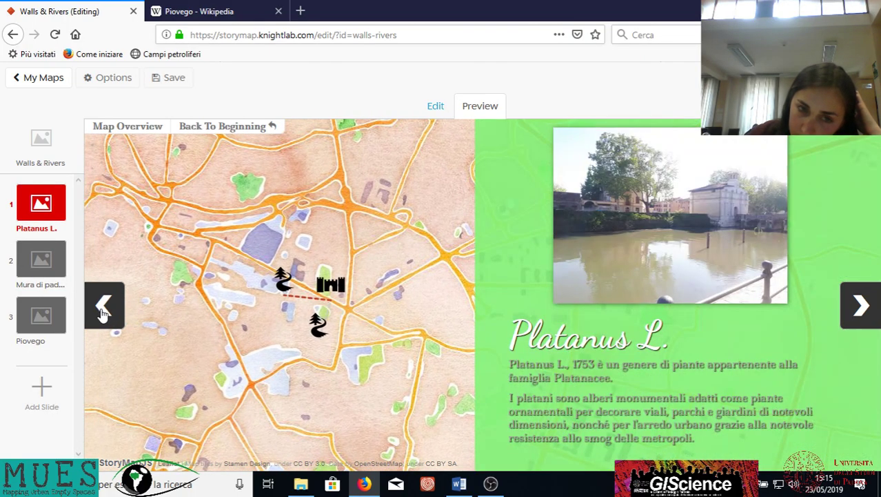
click(102, 310)
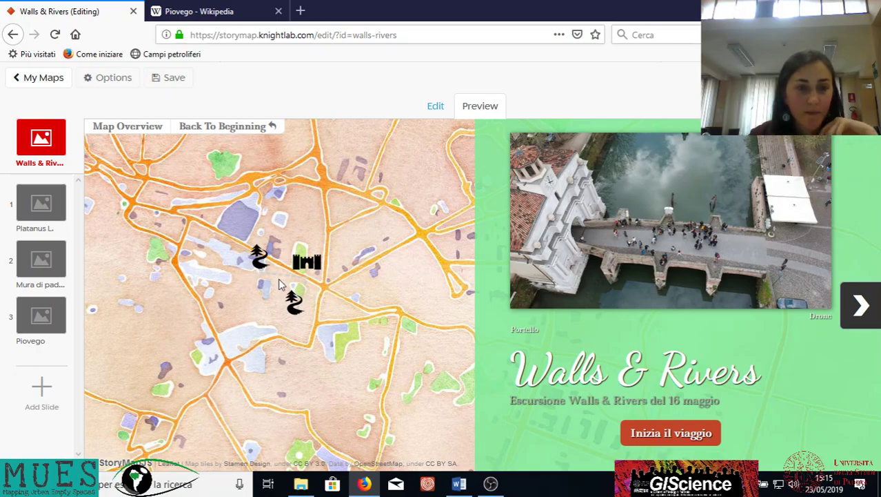
scroll(279, 269, up, 2)
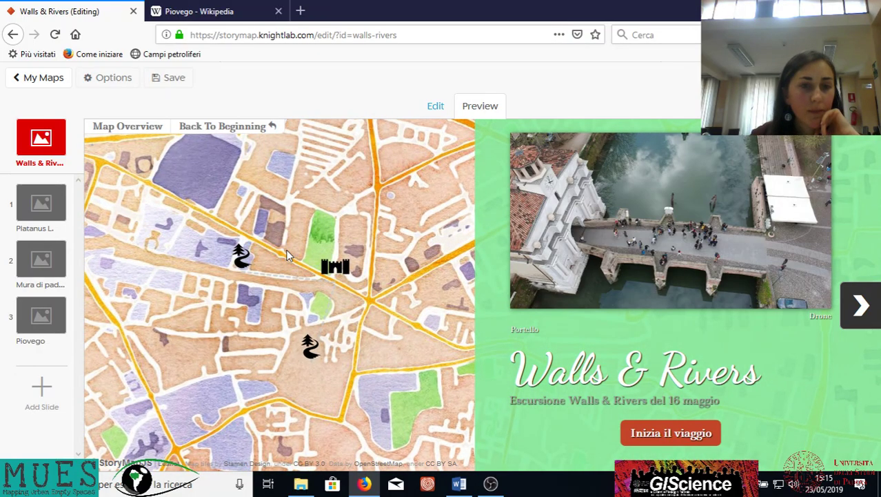
scroll(288, 255, up, 2)
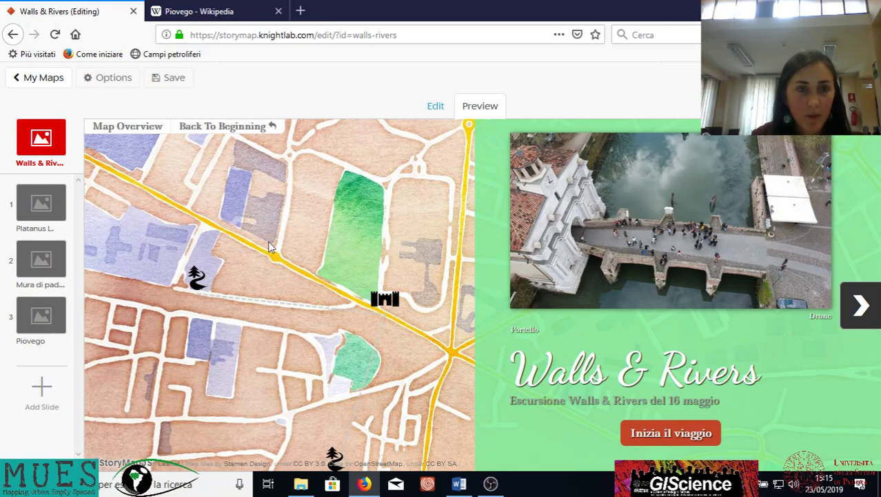
drag(232, 238, 269, 247)
scroll(298, 266, down, 4)
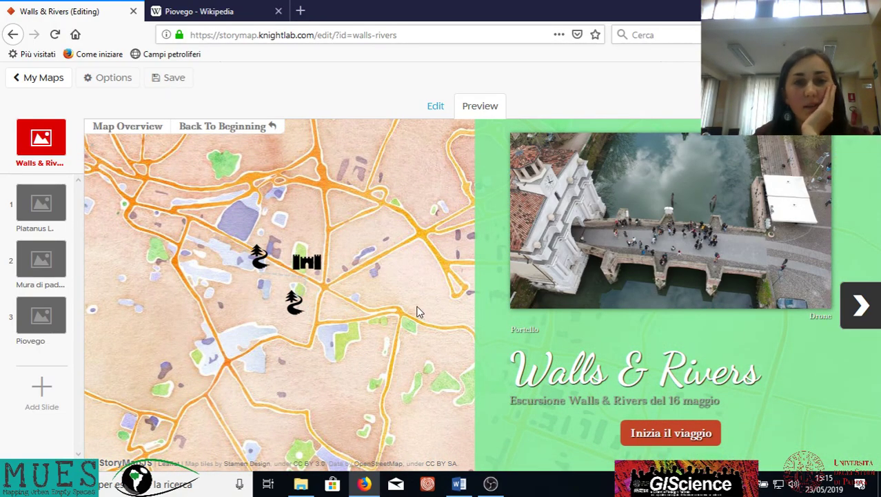
click(690, 440)
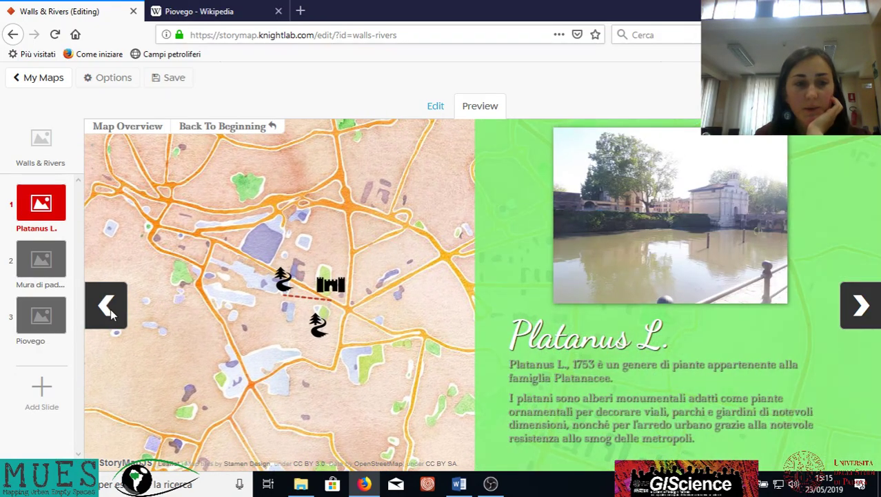
click(110, 308)
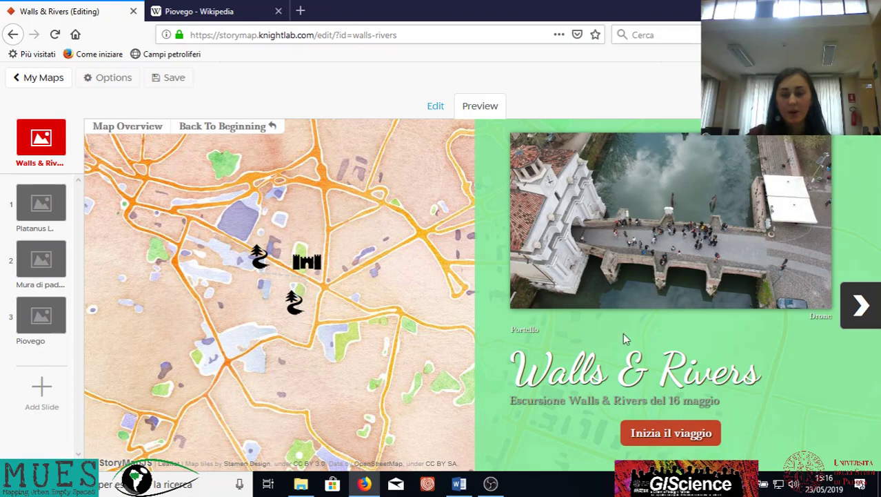
Start the story again, advance through Mura di padova to Piovego, then step back to Mura di padova.
click(690, 451)
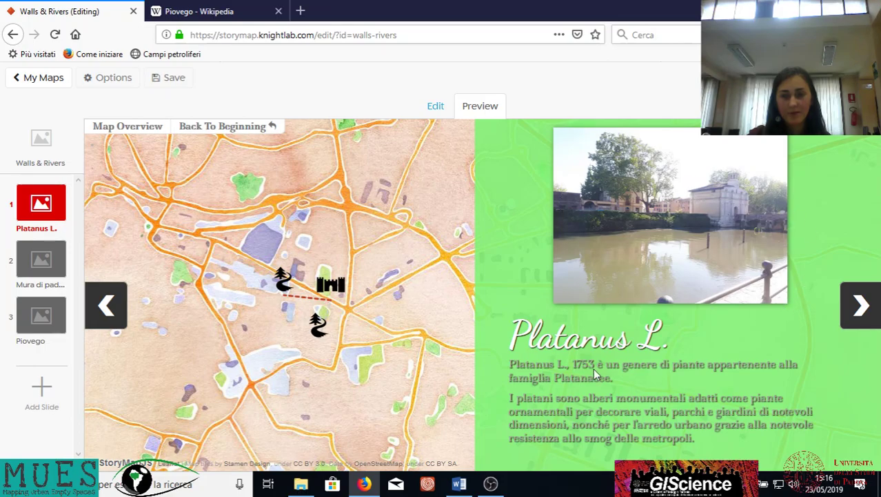
click(853, 300)
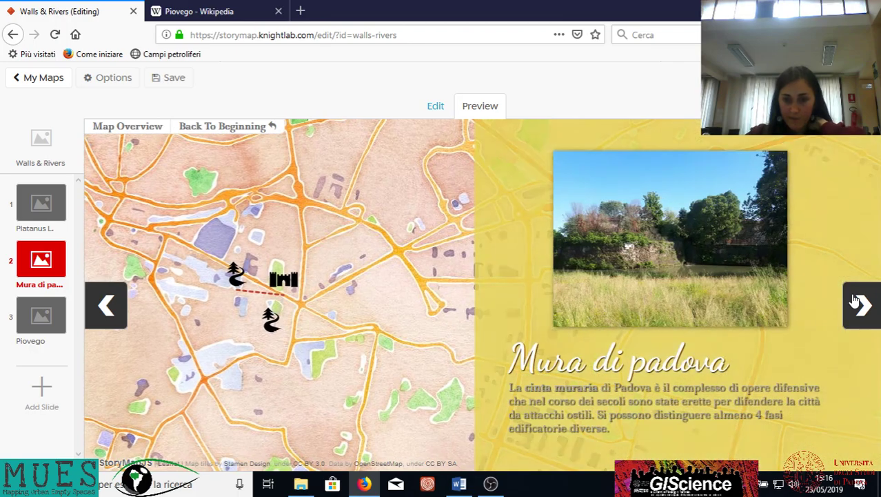
click(855, 301)
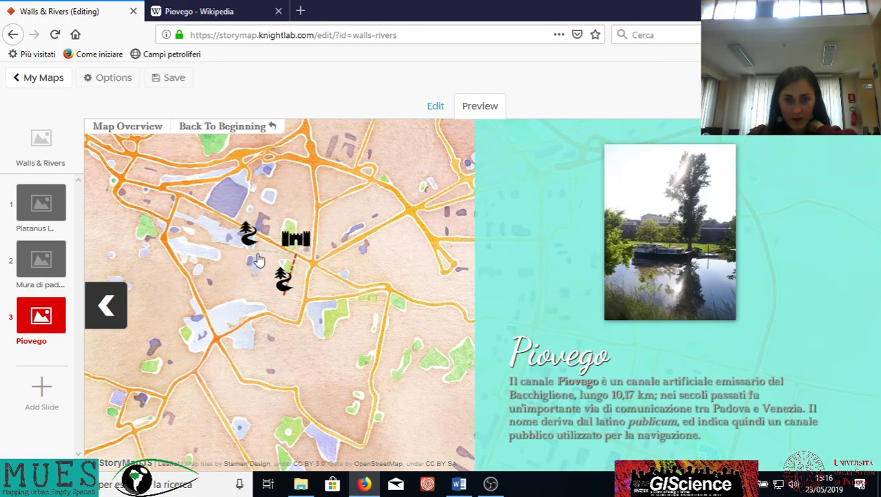
click(294, 240)
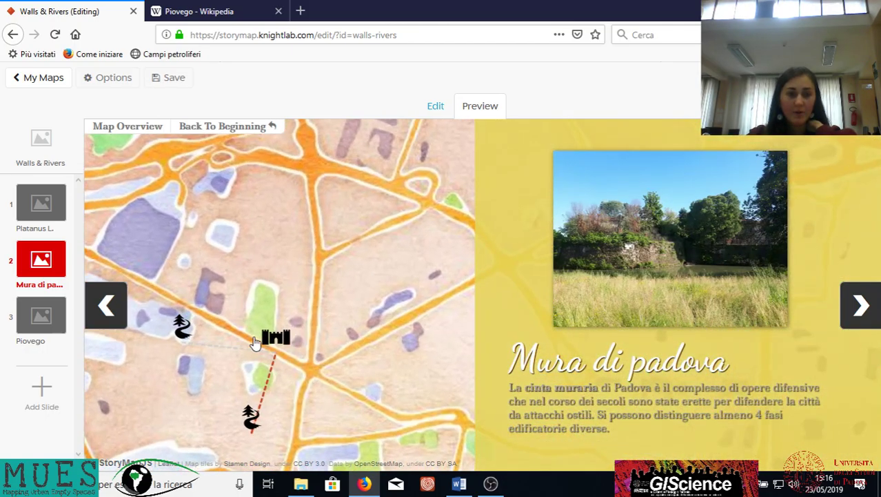
click(185, 329)
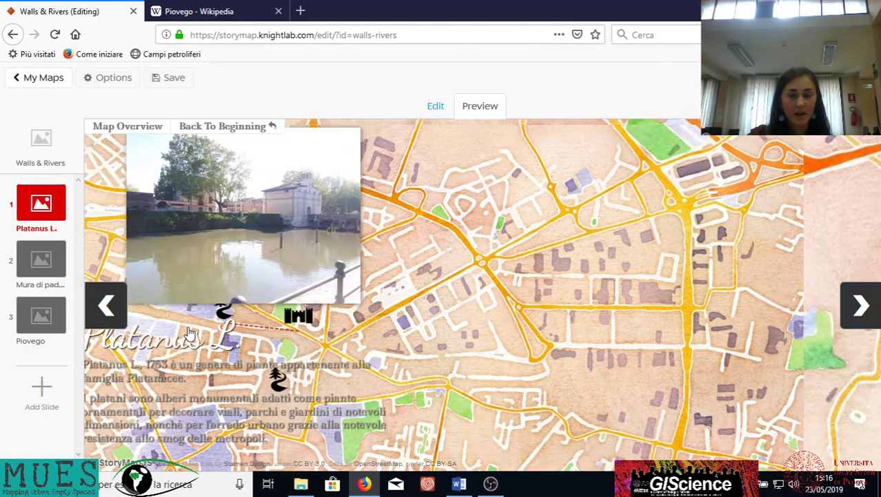
click(308, 333)
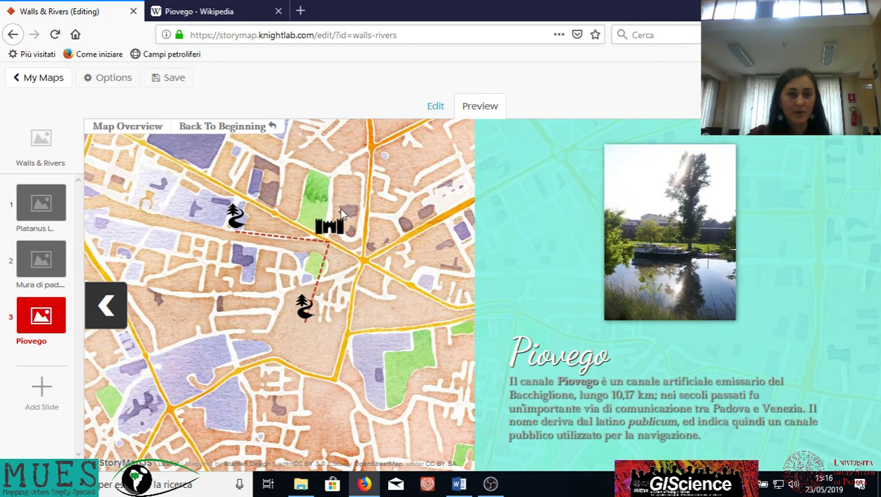
click(434, 106)
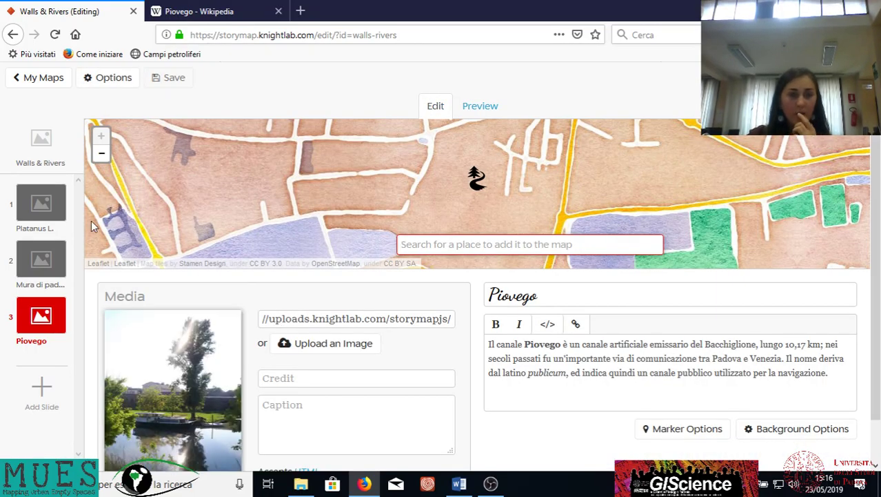
click(41, 203)
click(264, 317)
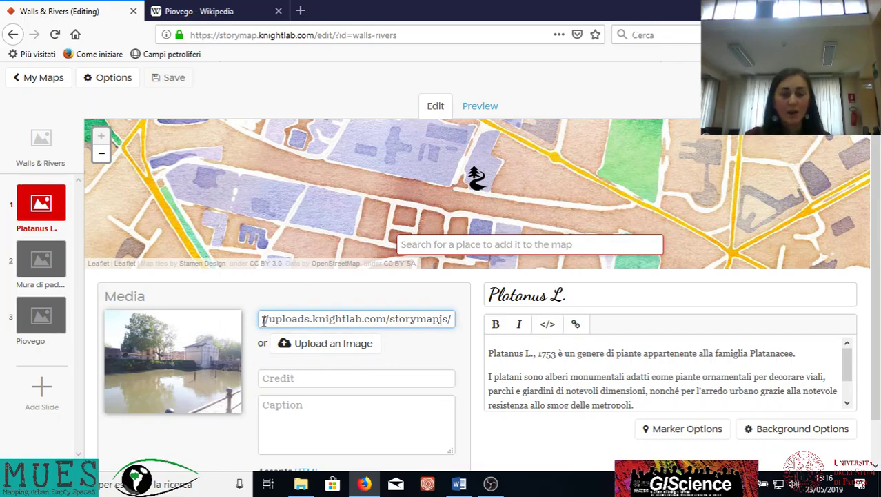
click(476, 105)
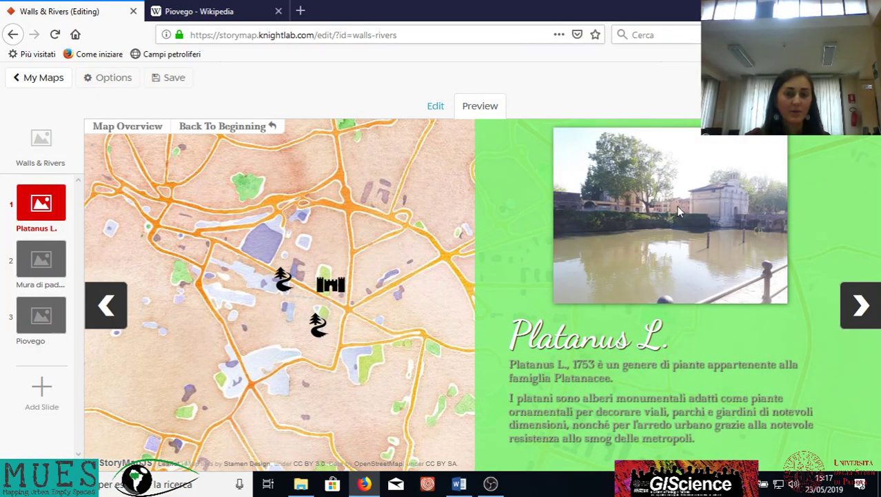
click(434, 105)
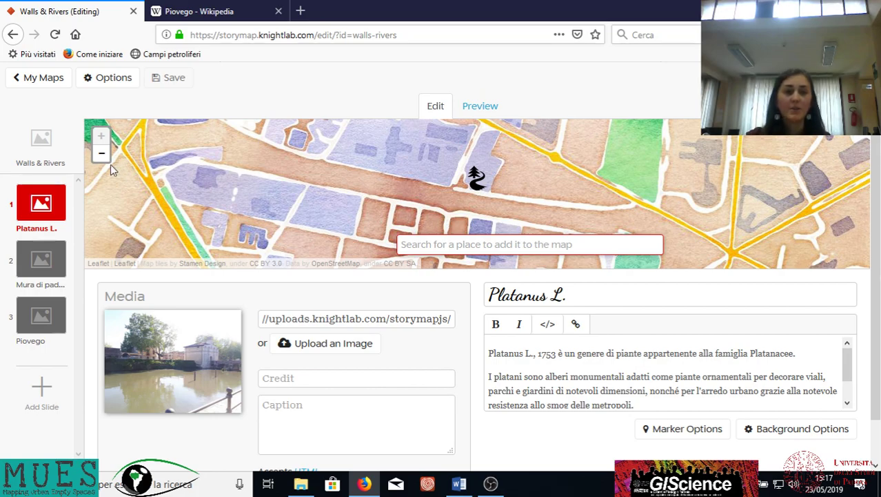
click(480, 105)
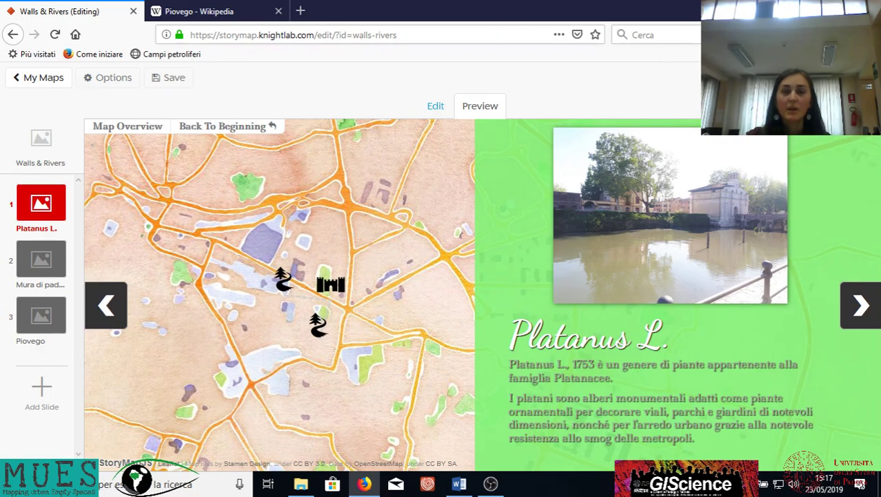
Publish the story and select its share link in the Share dialog.
click(828, 77)
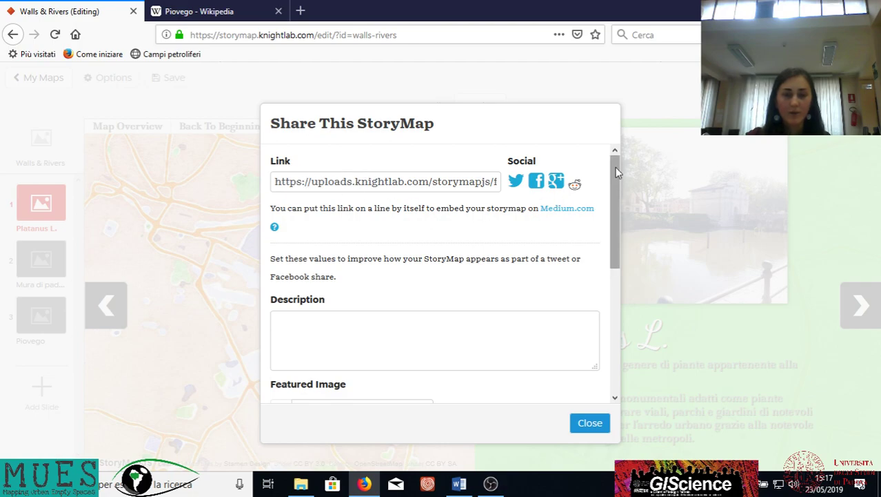
click(409, 178)
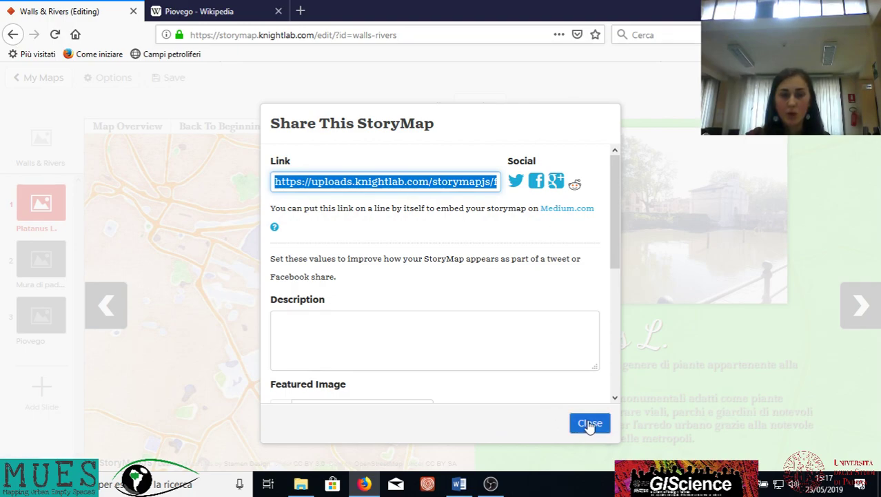
click(408, 199)
click(415, 186)
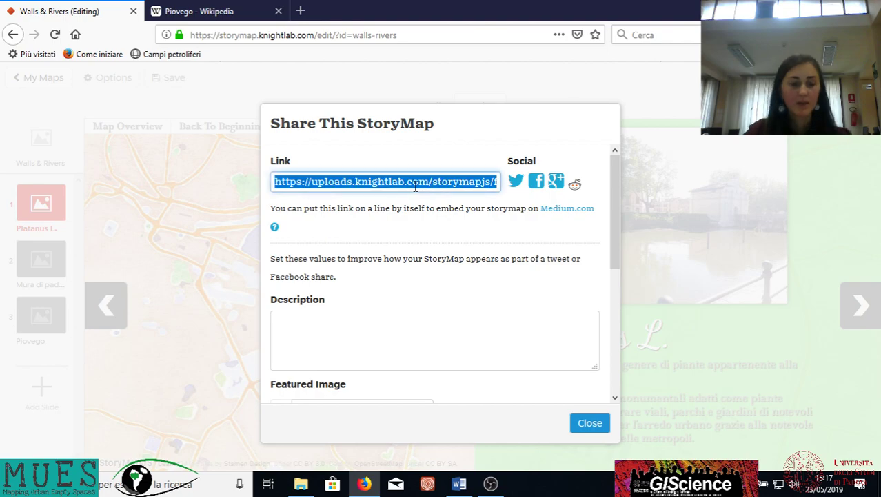
click(589, 424)
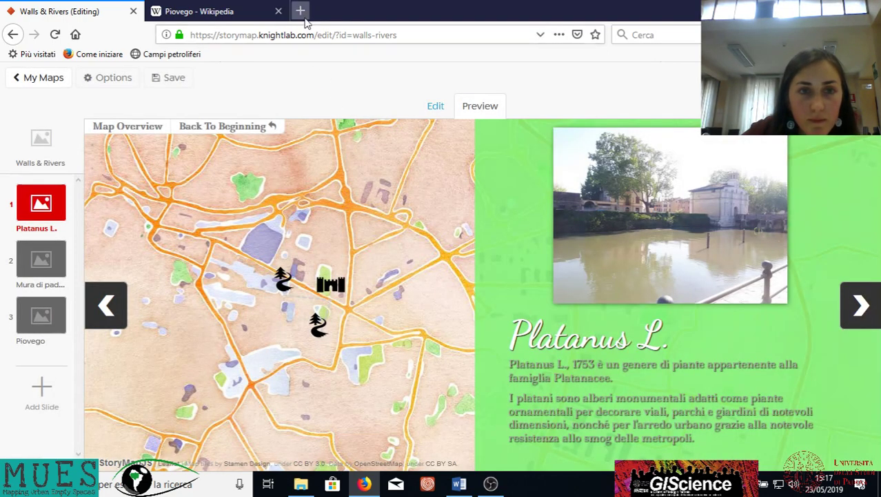
Load the share link in a new browser tab, step through all three slides, and close the tab.
click(301, 12)
text(https://uploads.knightlab.com/storymapjs/f7d1da86435d9d67c9d41504f8f4a306/walls-rivers/index.html)
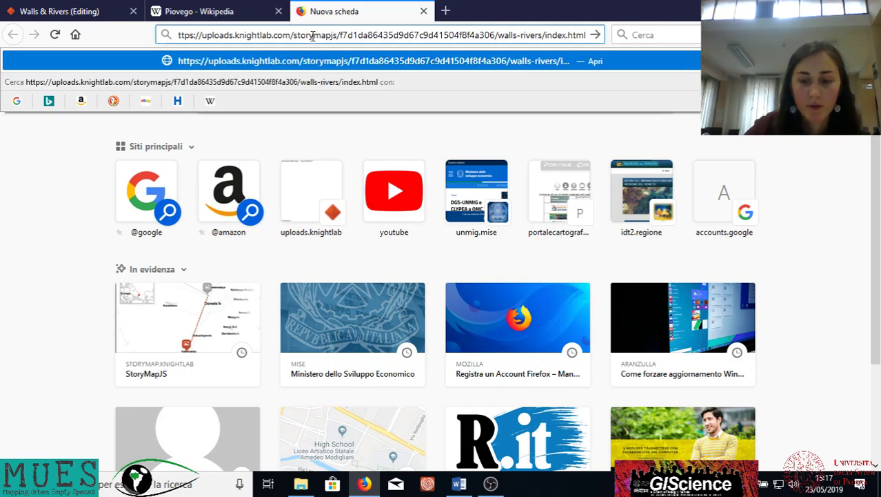
key(Return)
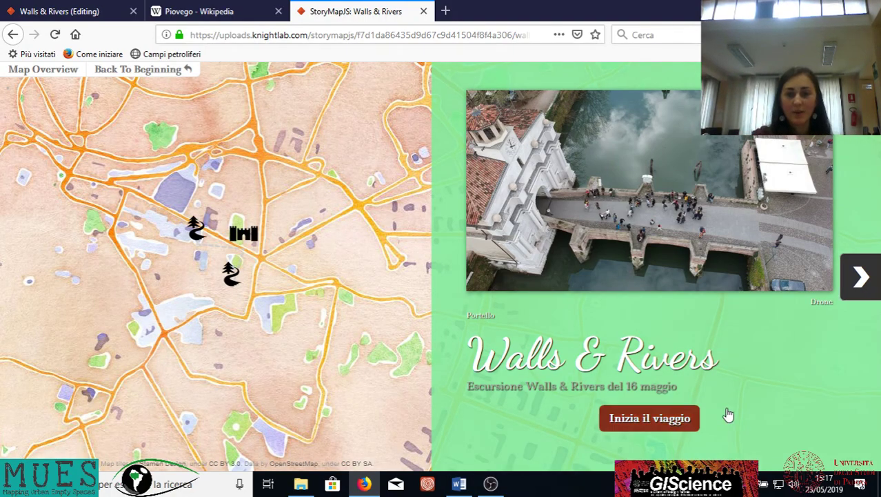
click(862, 276)
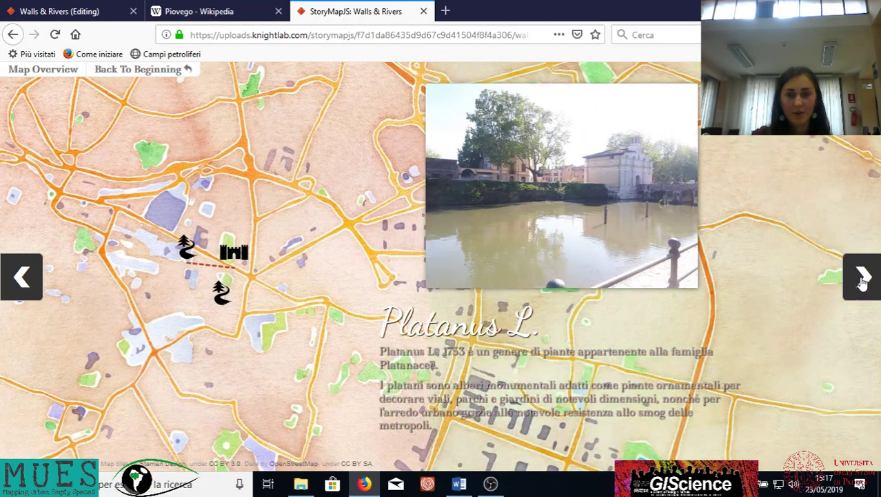
click(863, 278)
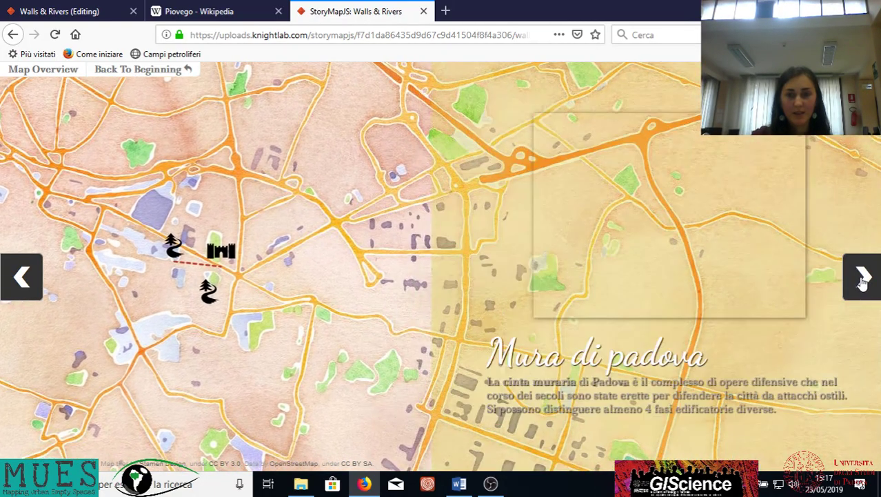
click(862, 278)
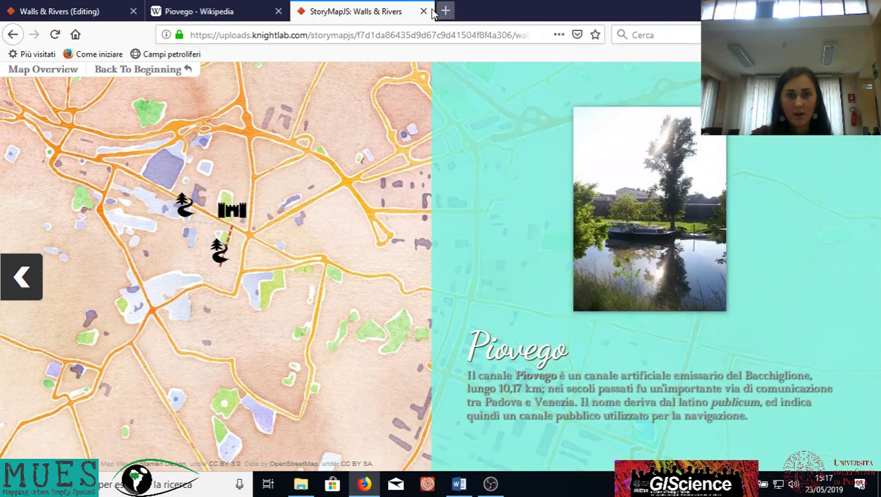
click(423, 11)
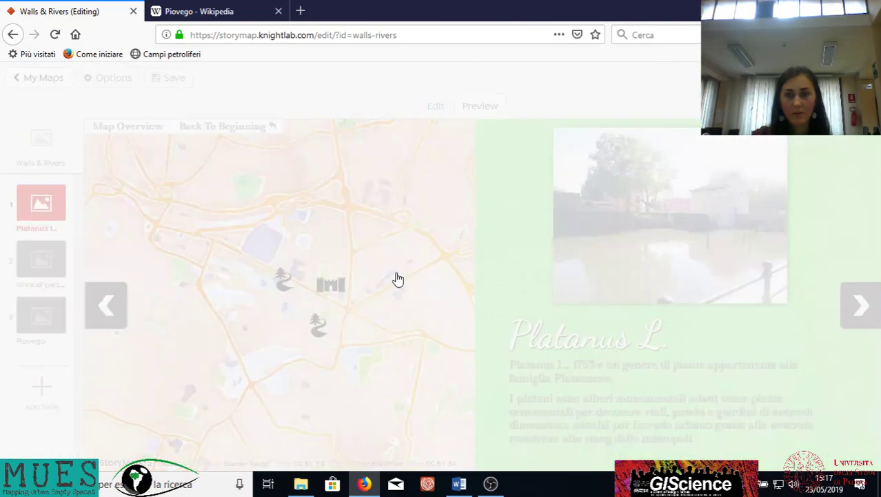
Dismiss the share dialog and return to editing with the Walls & Rivers title slide open.
click(587, 423)
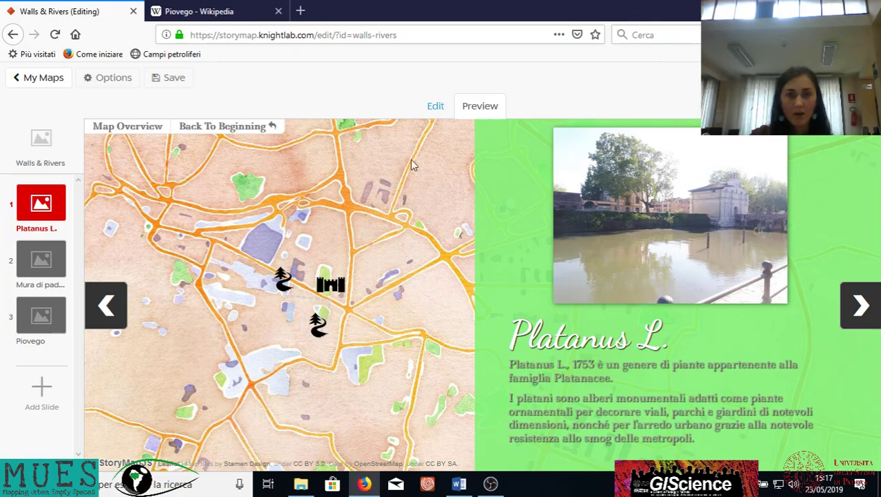
click(436, 107)
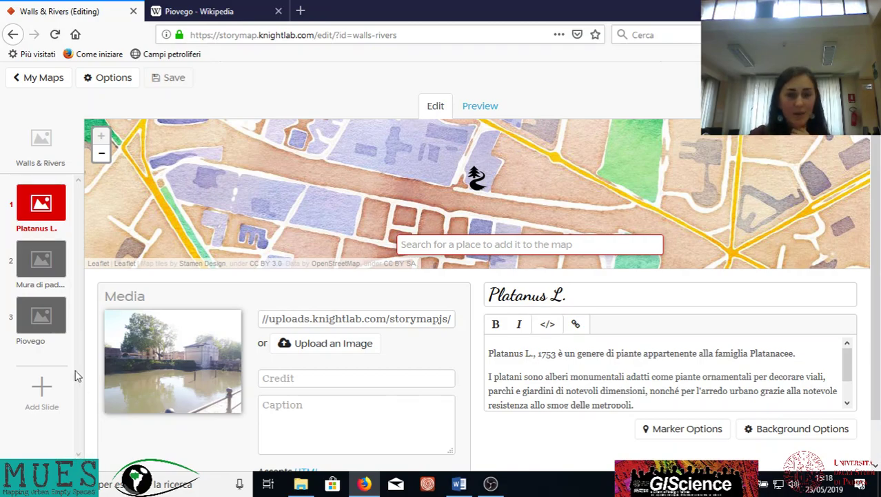
click(57, 153)
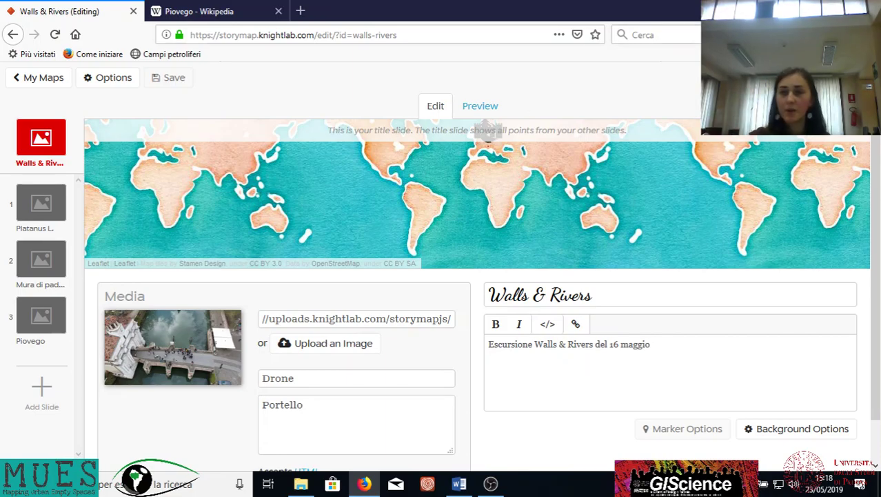
key(super+d)
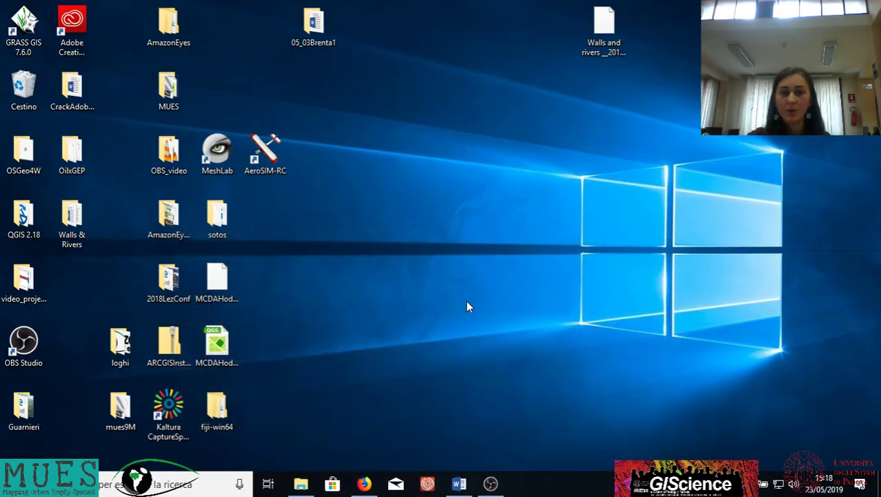
click(364, 483)
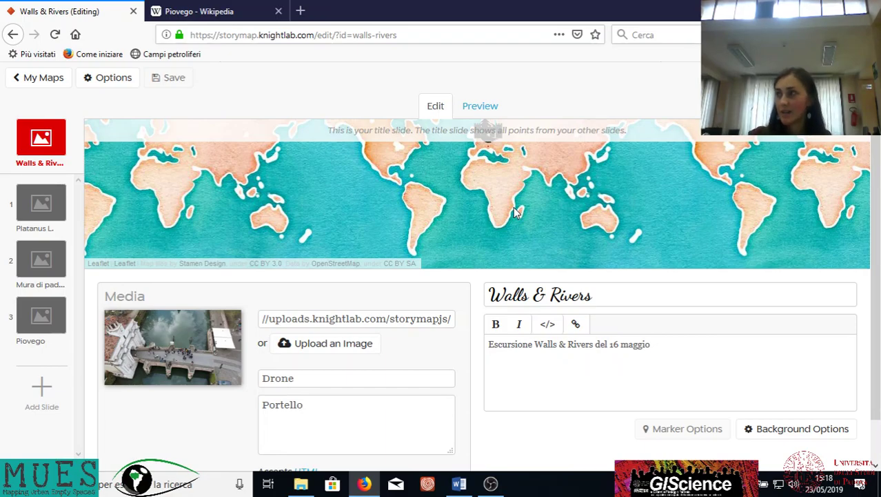
Open the Platanus L. slide and pan the map around its river marker.
click(65, 207)
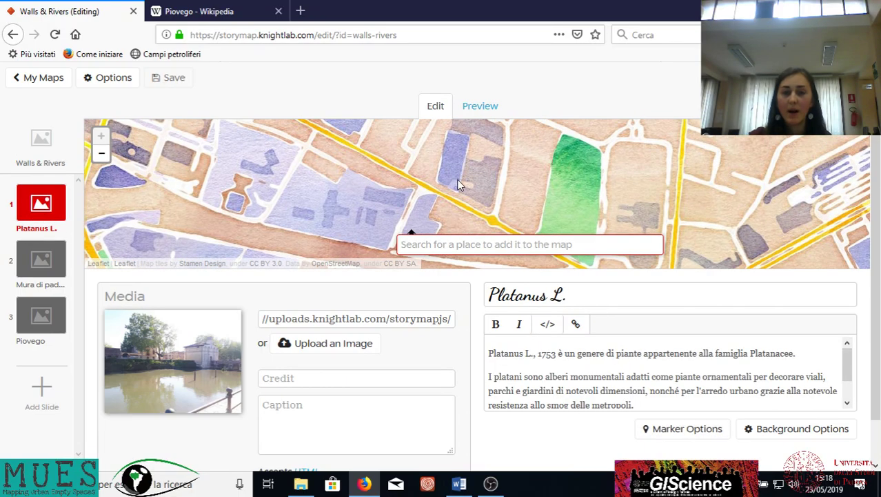
drag(411, 173, 386, 166)
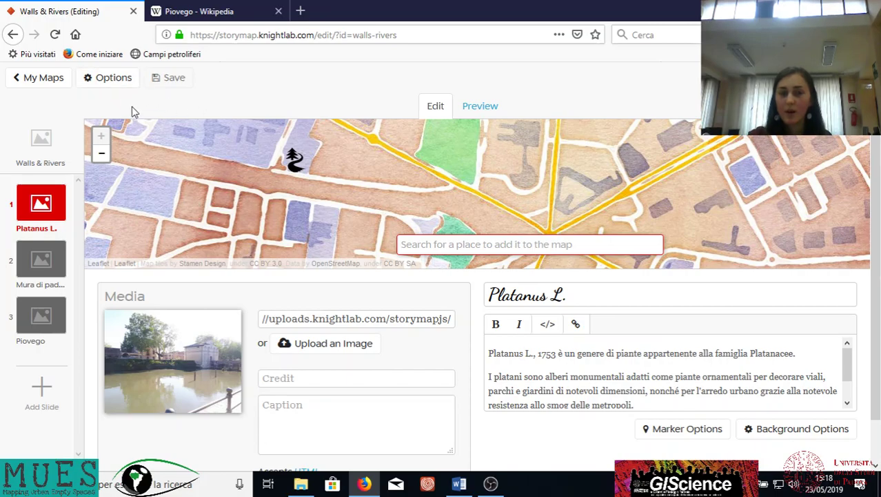
mouse_move(441, 183)
mouse_down()
mouse_move(499, 199)
mouse_move(509, 151)
mouse_up()
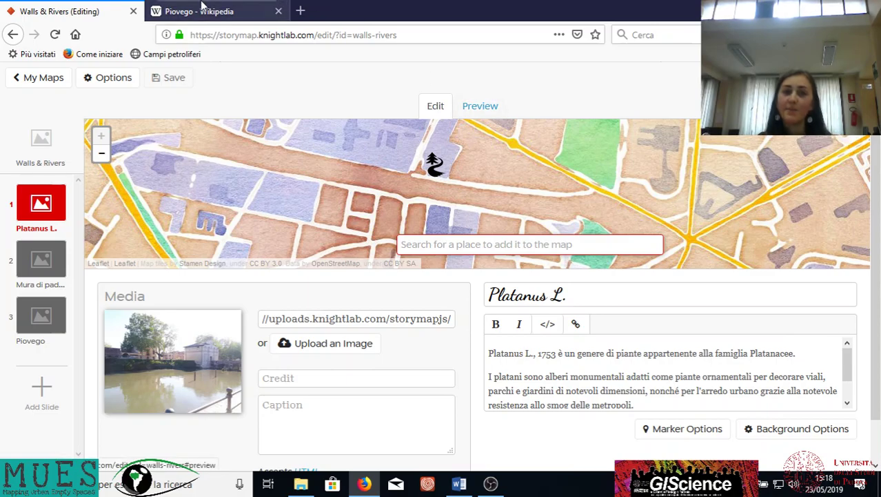
Save the story's latest changes, then reopen the Walls & Rivers title slide for editing.
click(300, 11)
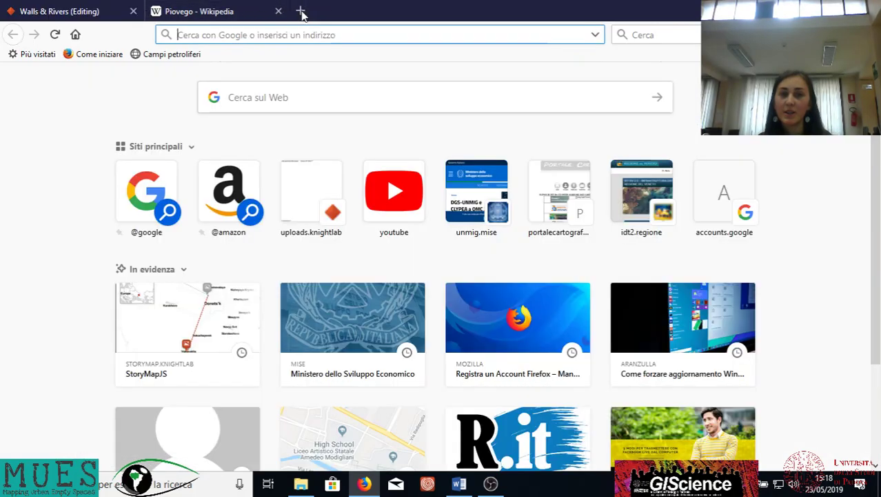
click(423, 12)
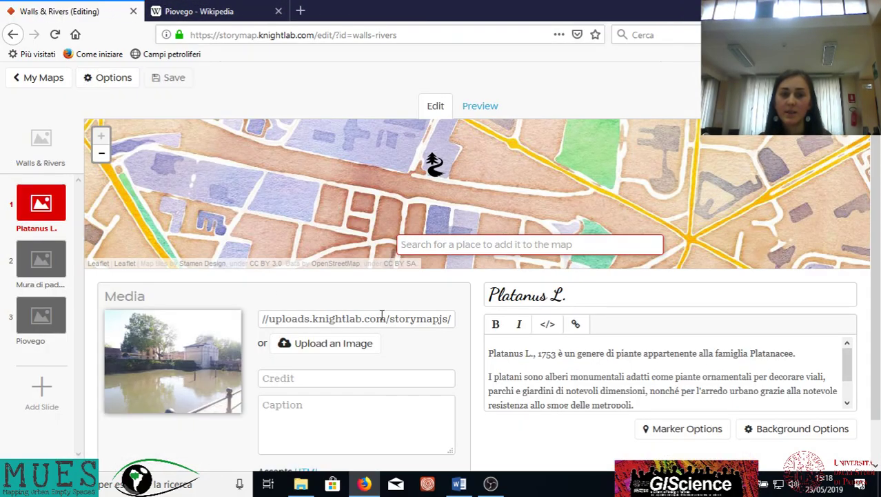
click(516, 238)
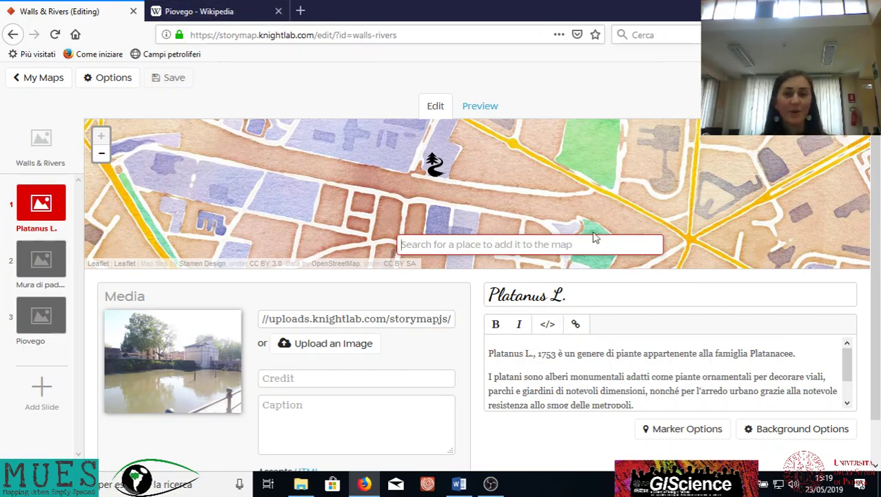
click(169, 78)
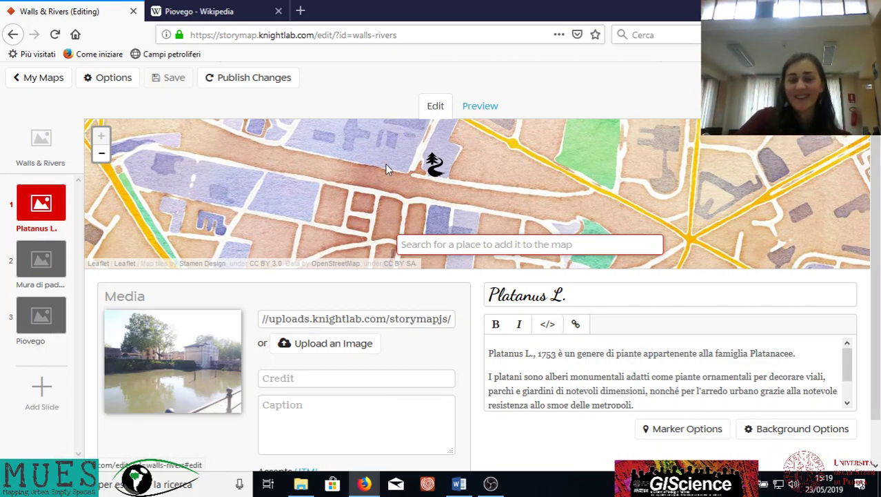
click(43, 142)
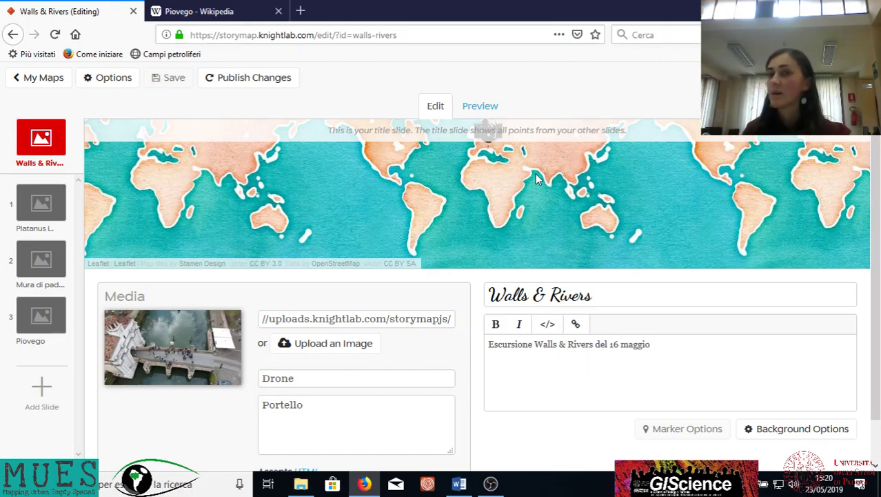
Search 'storymap' in a new tab to reach Knight Lab's StoryMap list, then open My Maps in the editor.
click(300, 11)
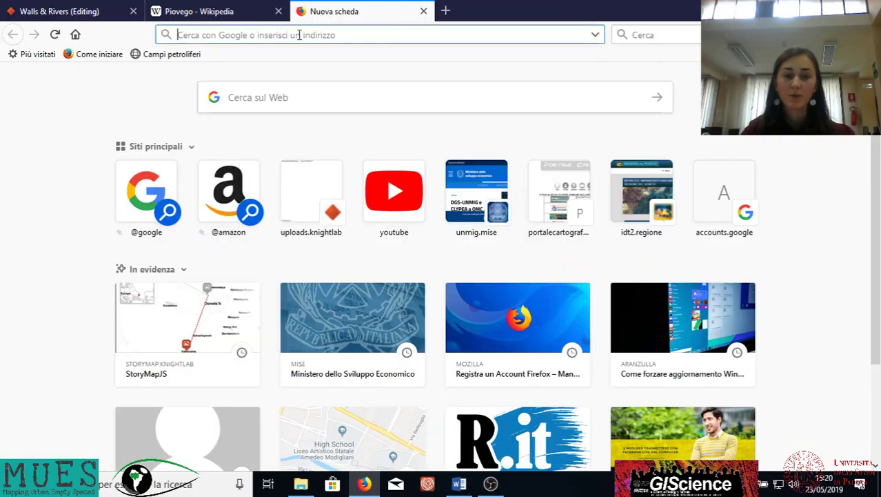
text(storym)
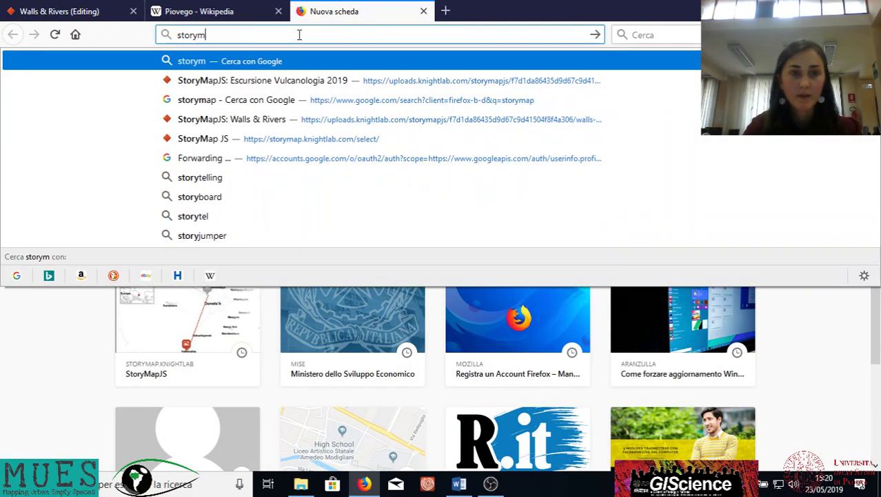
text(ap)
key(Return)
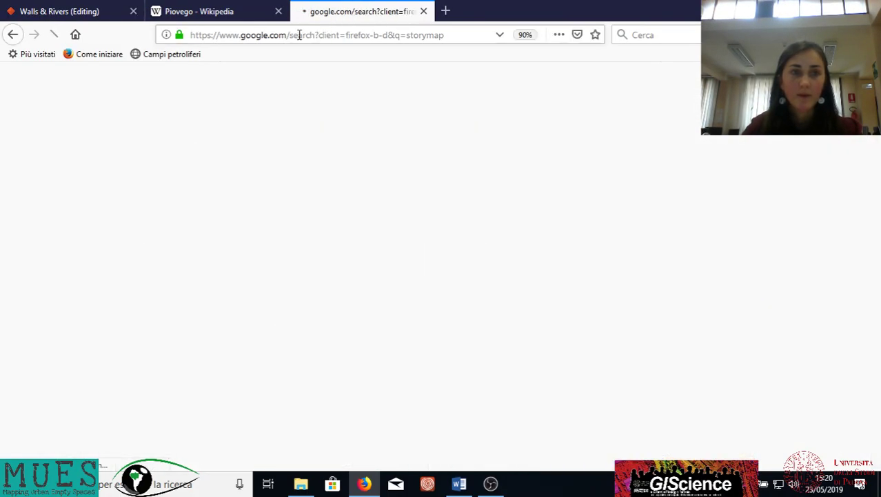
click(161, 170)
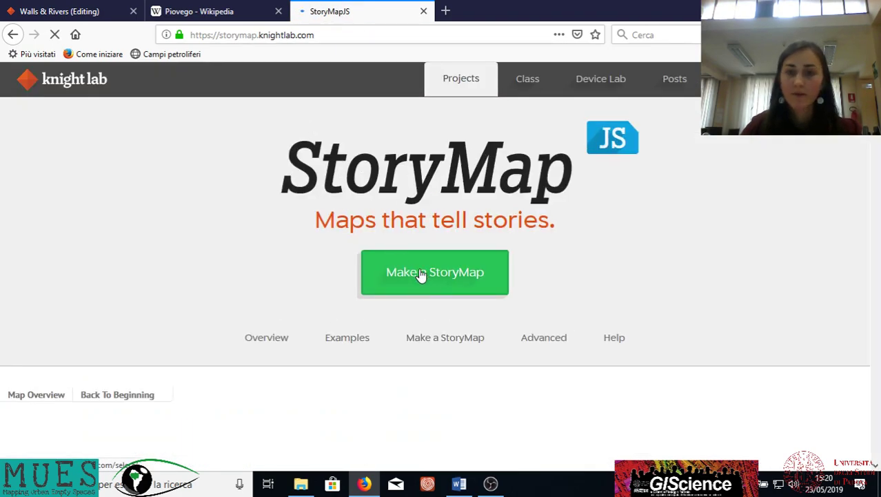
click(421, 274)
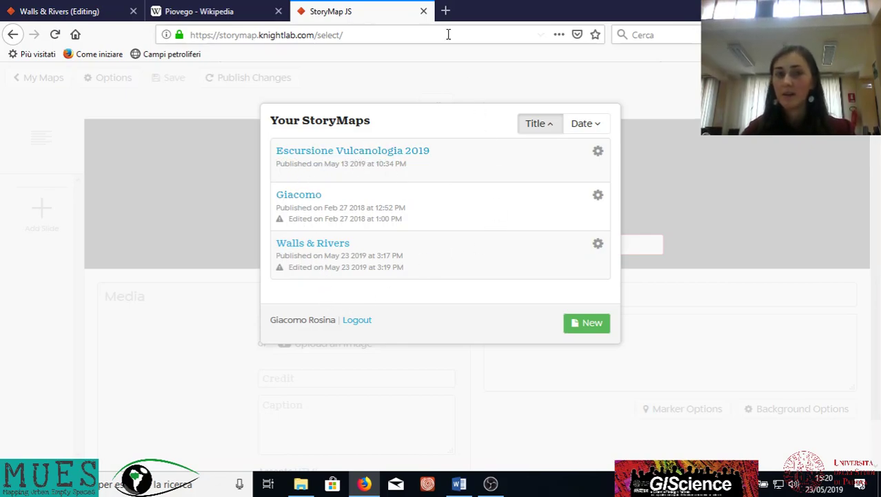
click(424, 11)
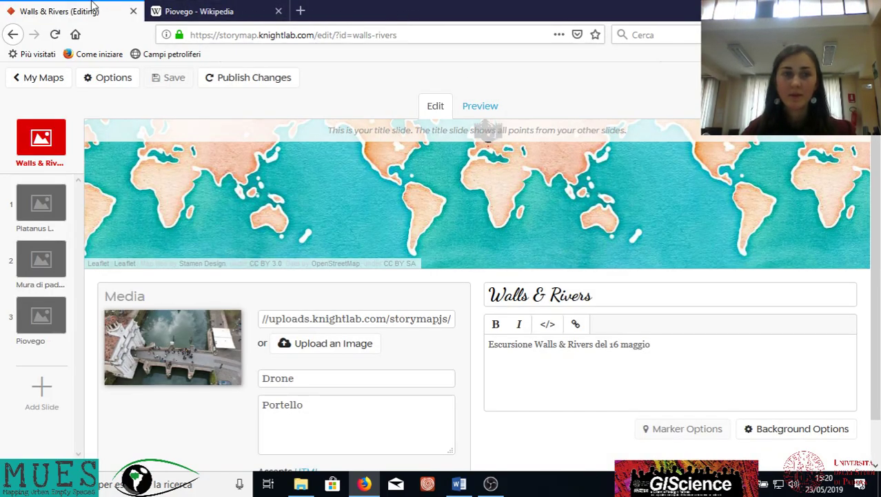
click(47, 82)
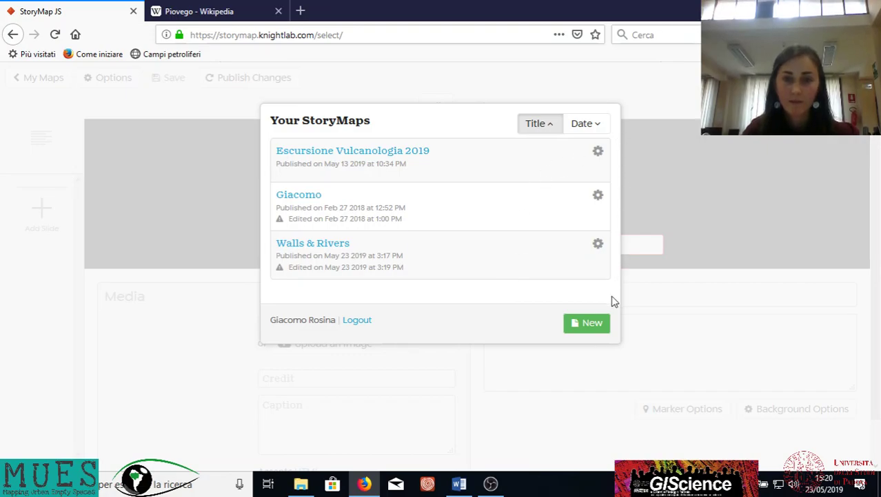
Reopen the Walls & Rivers story in the editor, then bring up OBS Studio.
click(343, 245)
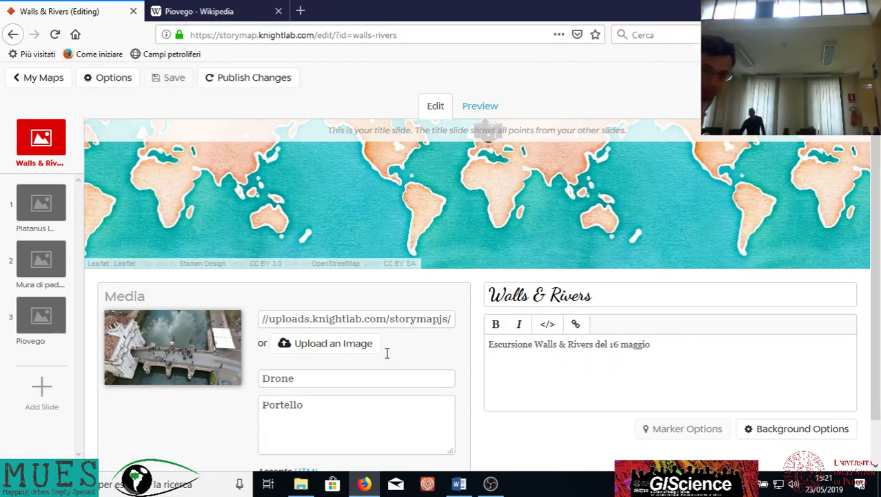
click(490, 483)
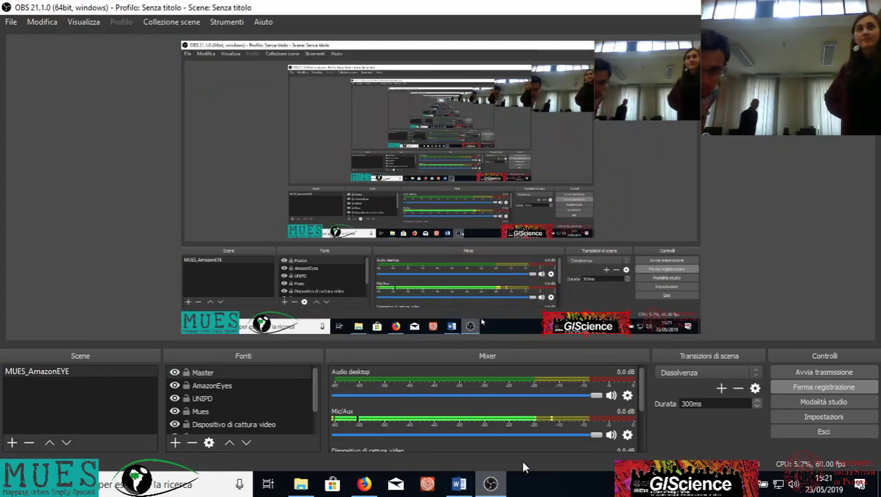